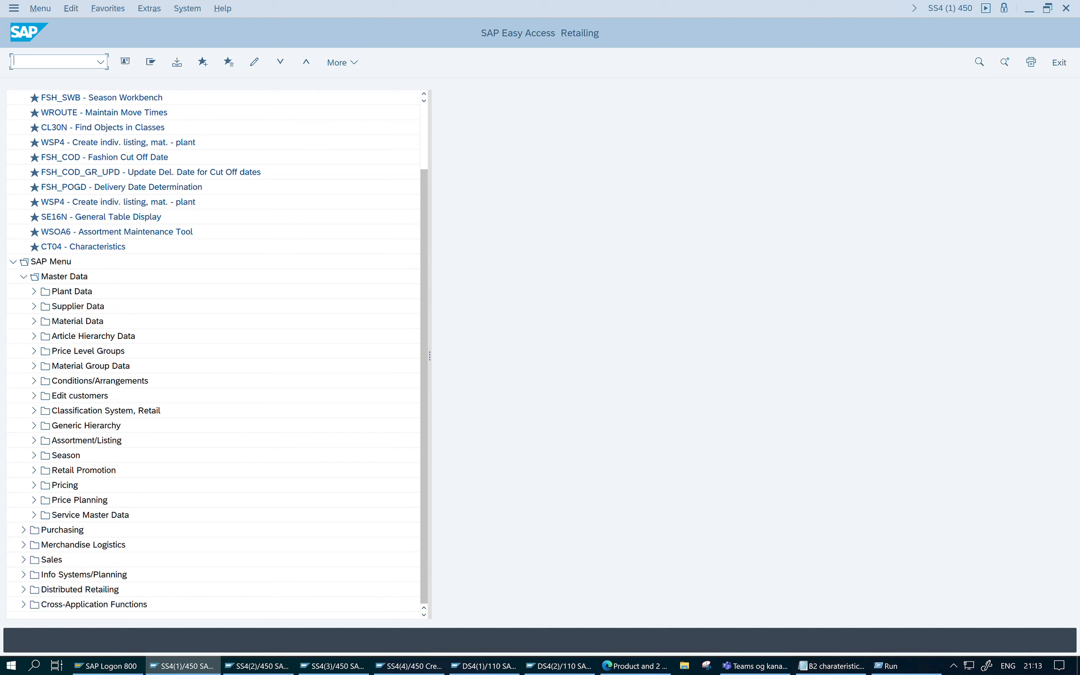
# - Open the Maintain Assortment Dimensions activity under Logistics - General, Assortment in the SAP Reference IMG, using transaction SPRO
pyautogui.write('spro')
pyautogui.press('Return')
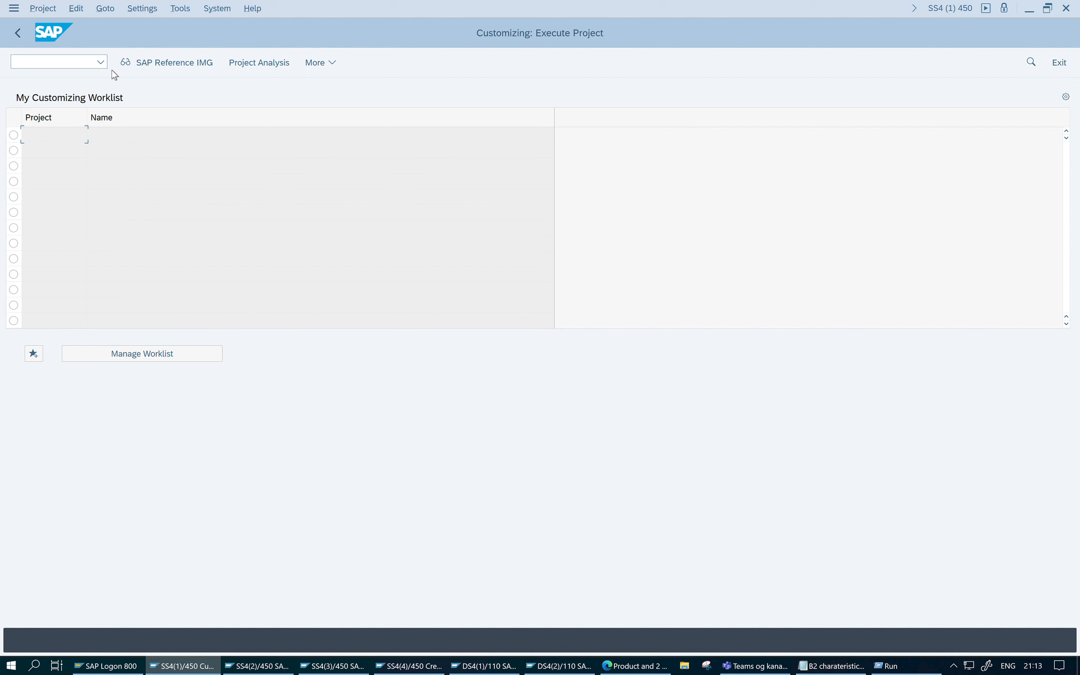
pyautogui.click(155, 61)
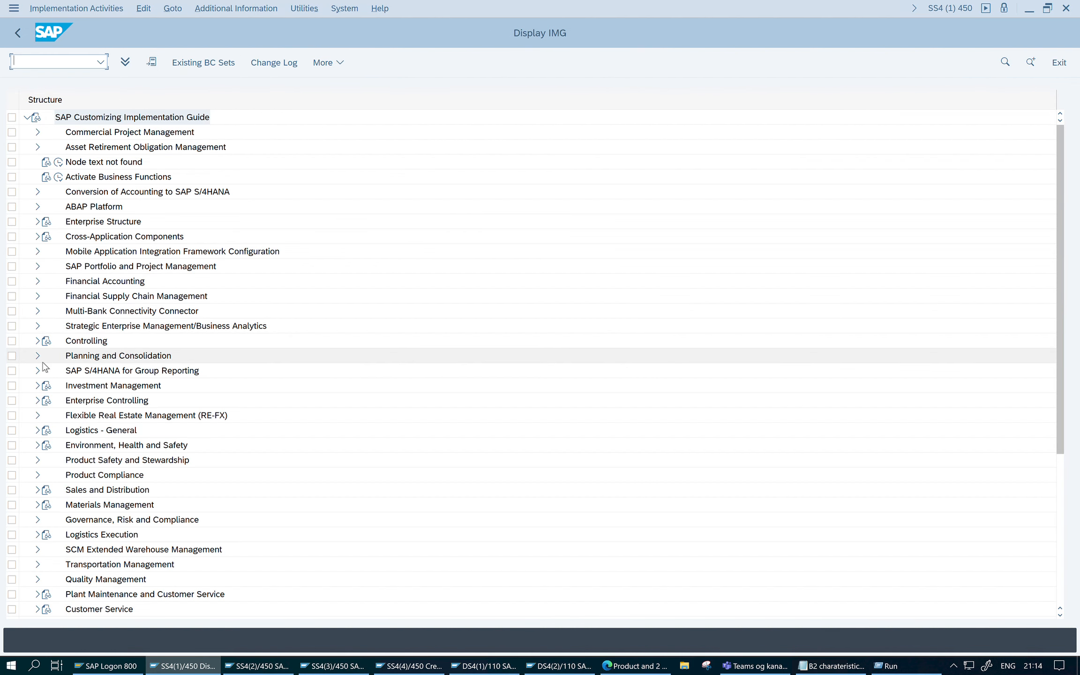
pyautogui.click(38, 430)
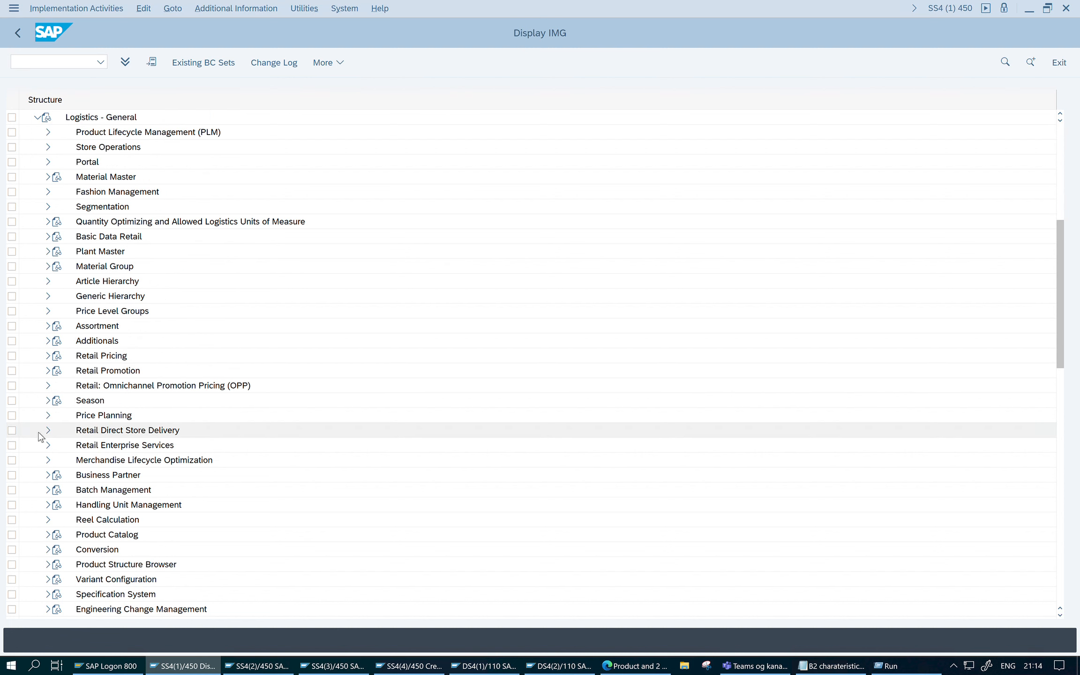
pyautogui.click(48, 327)
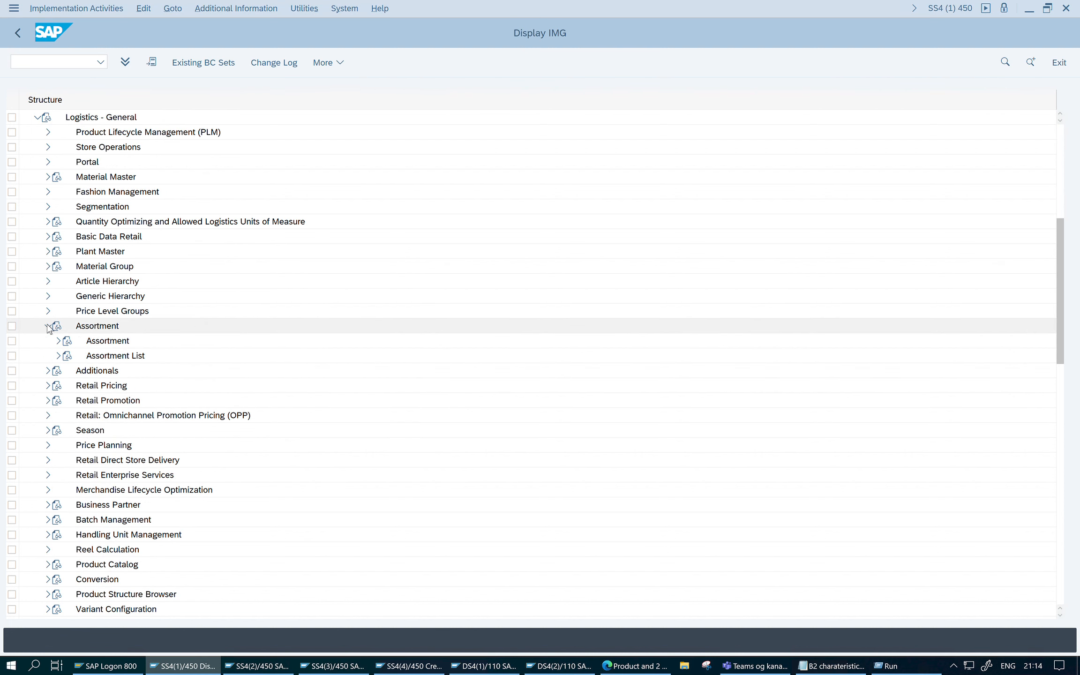
pyautogui.click(59, 342)
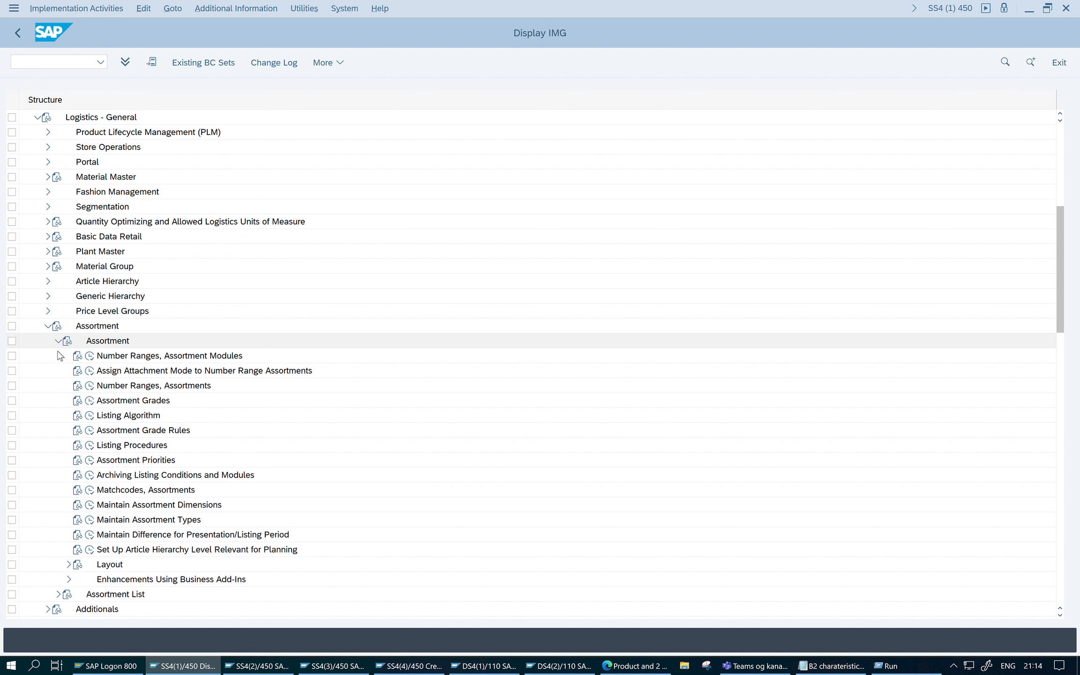
pyautogui.click(89, 504)
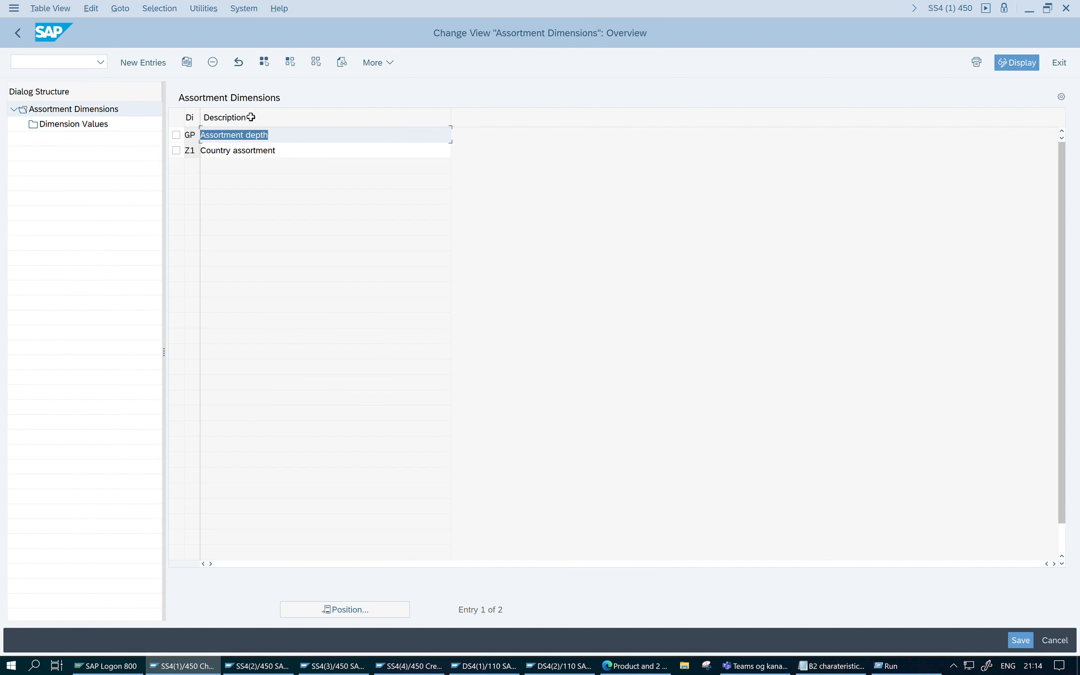
# - Examine the dimension values of the Z1 Country assortment dimension and return to the IMG structure
pyautogui.click(177, 150)
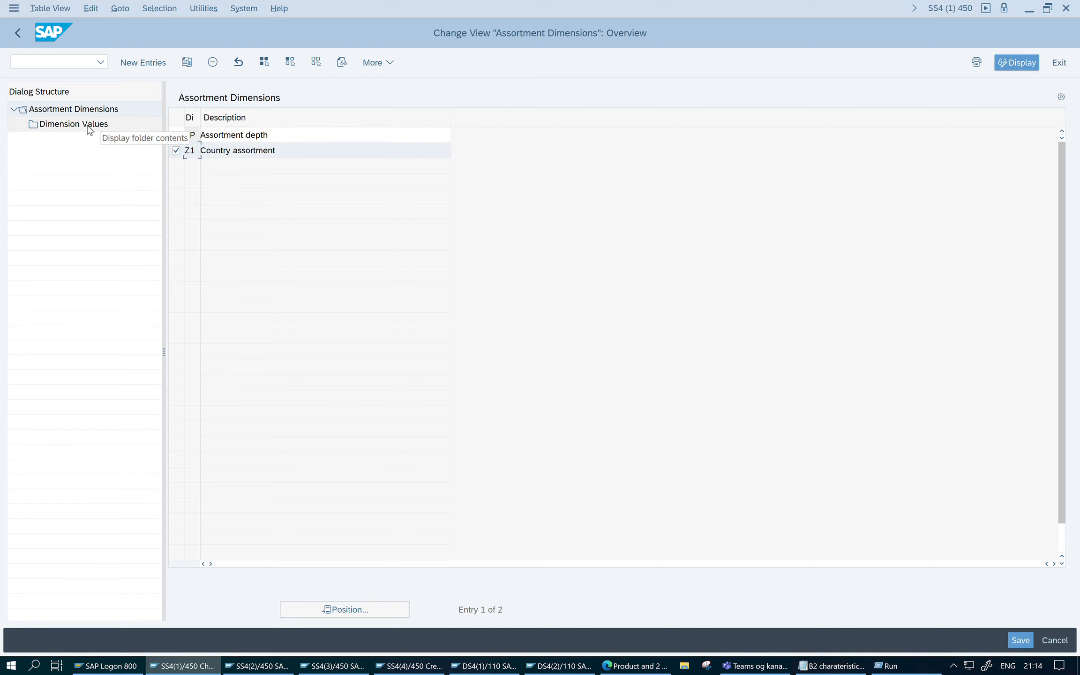
pyautogui.doubleClick(89, 125)
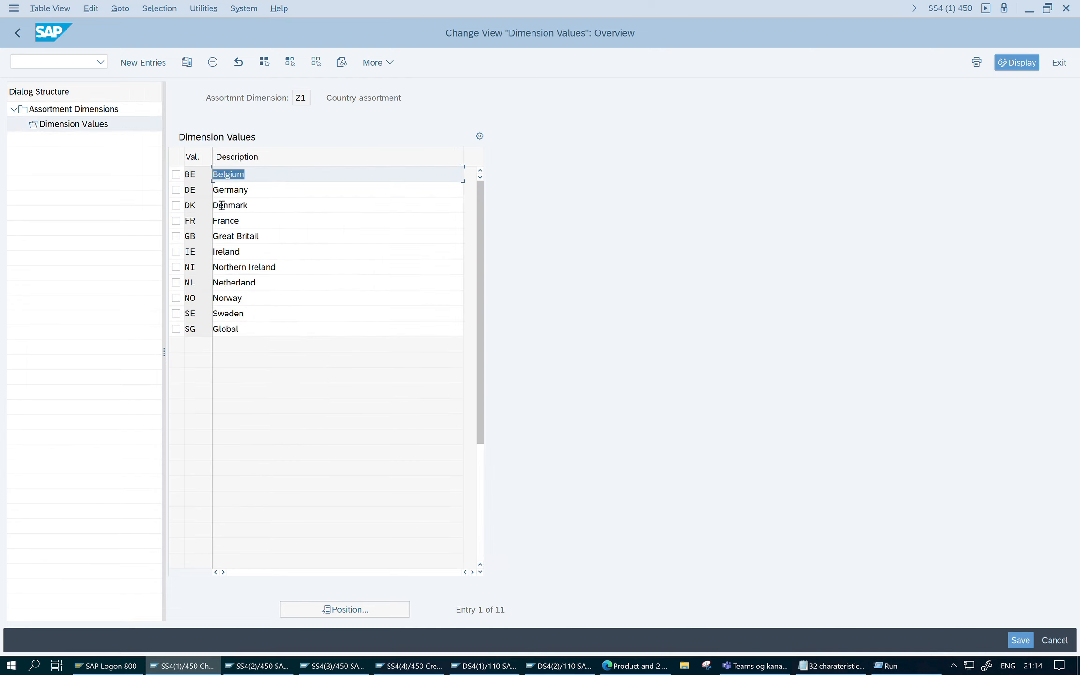
pyautogui.click(309, 252)
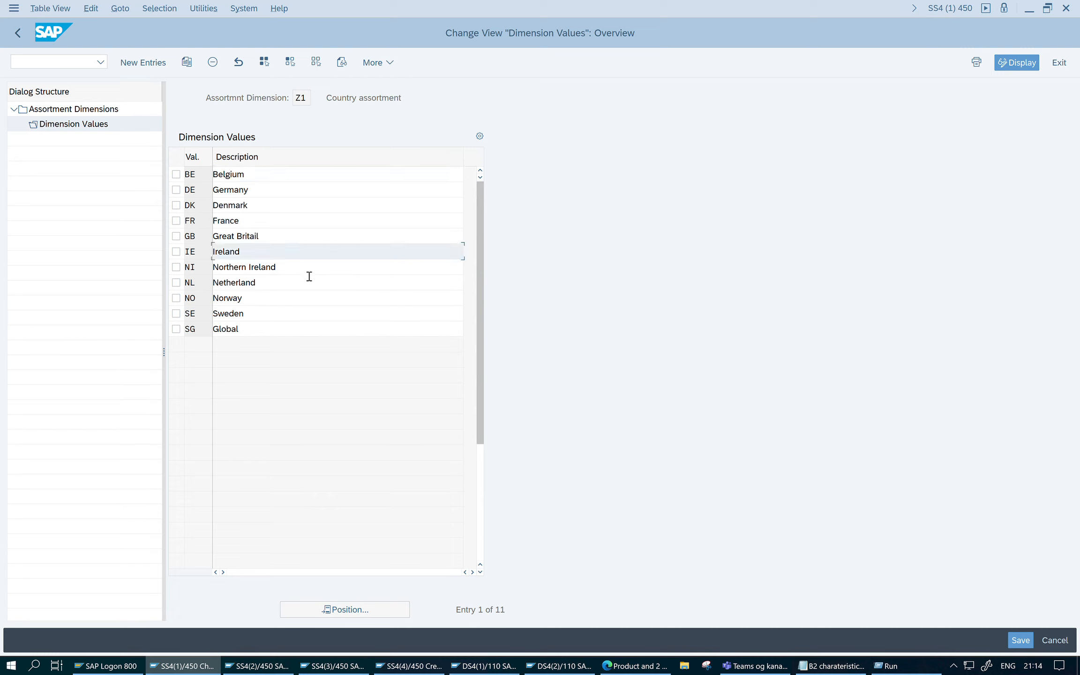
pyautogui.click(209, 181)
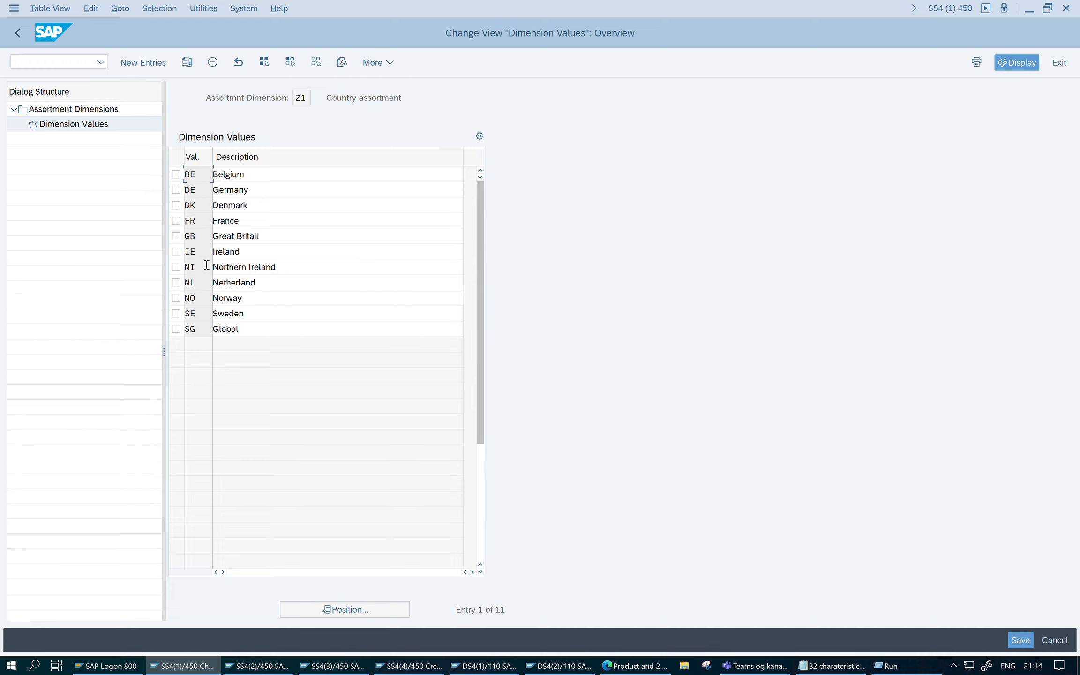
pyautogui.click(18, 33)
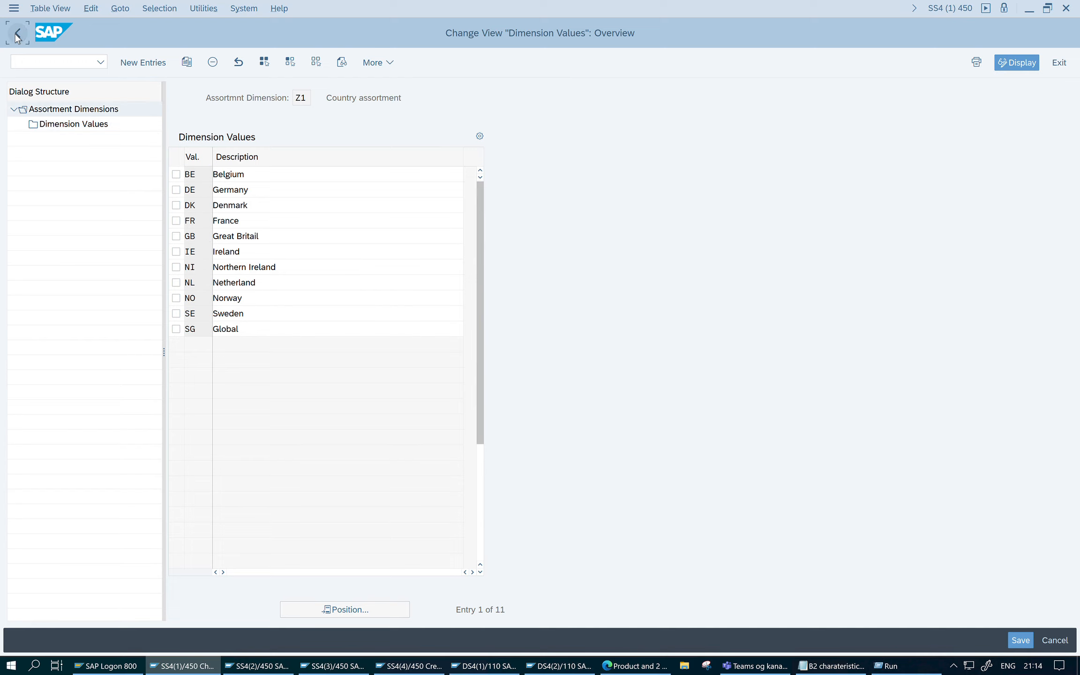
pyautogui.click(17, 33)
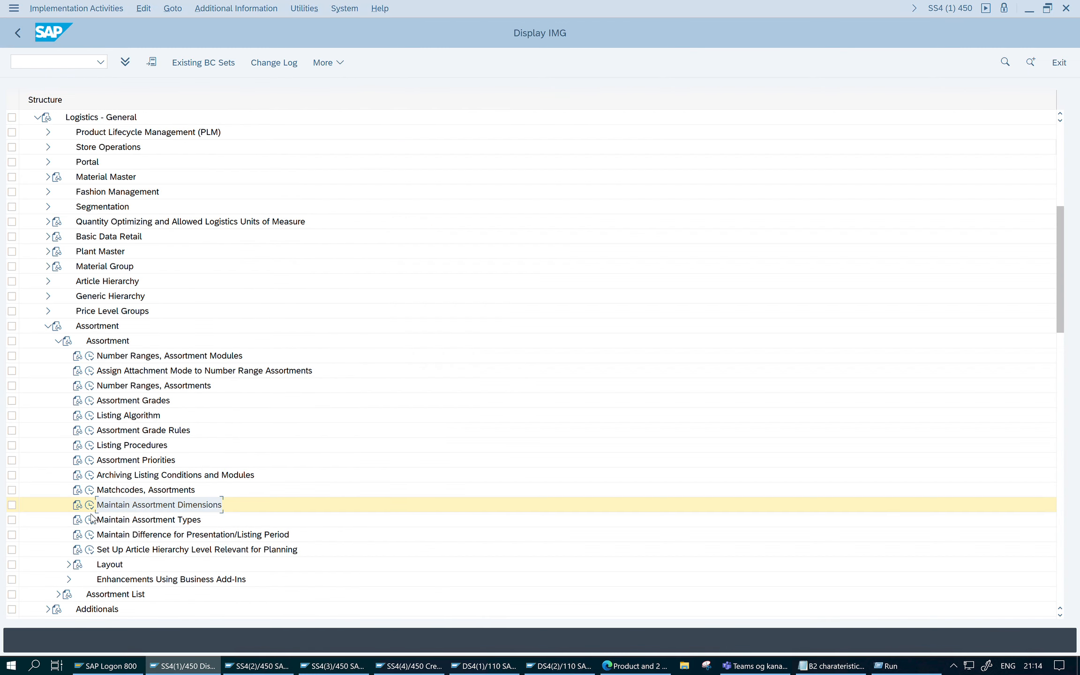
# - Open Maintain Assortment Types and examine the ZGI Country specific assortment entry
pyautogui.click(89, 519)
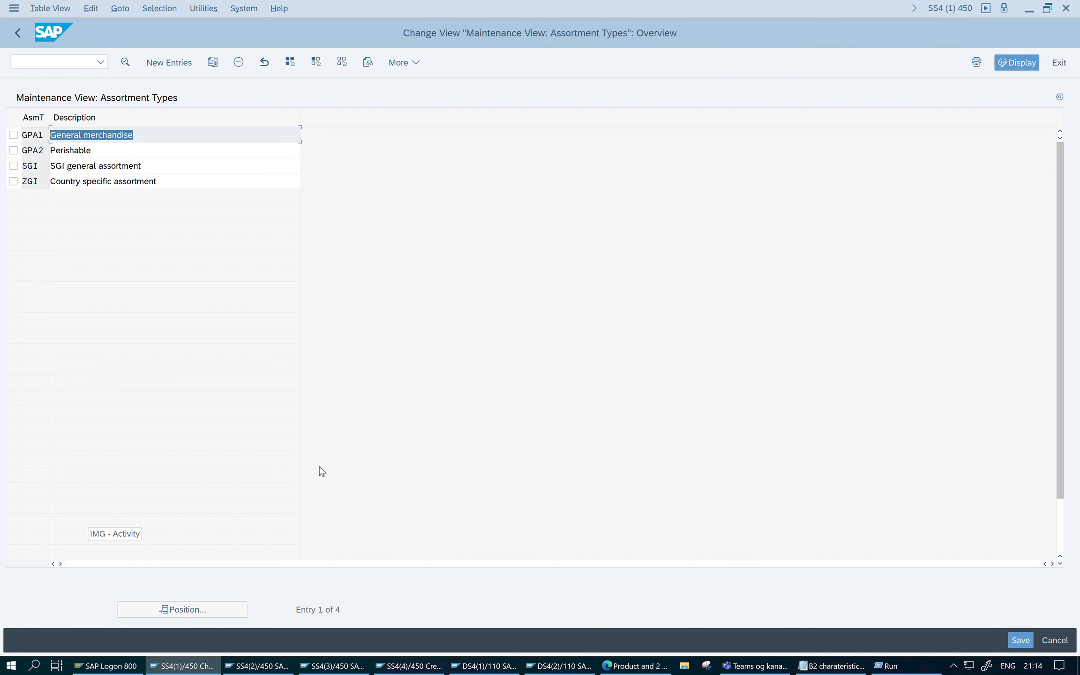
pyautogui.click(14, 181)
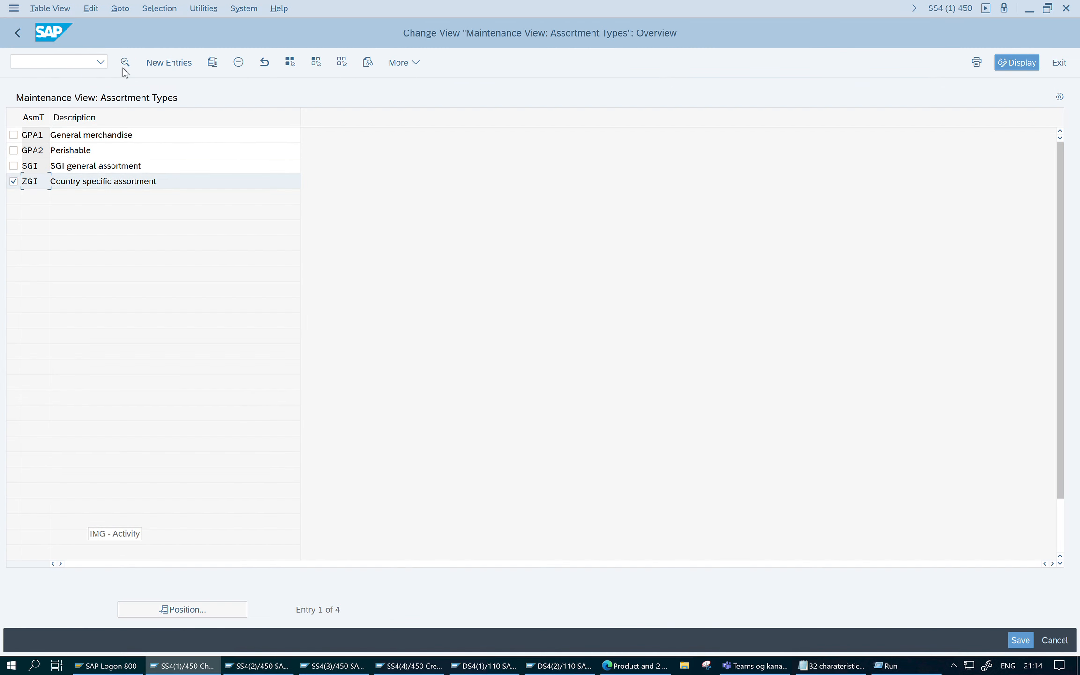
pyautogui.doubleClick(125, 184)
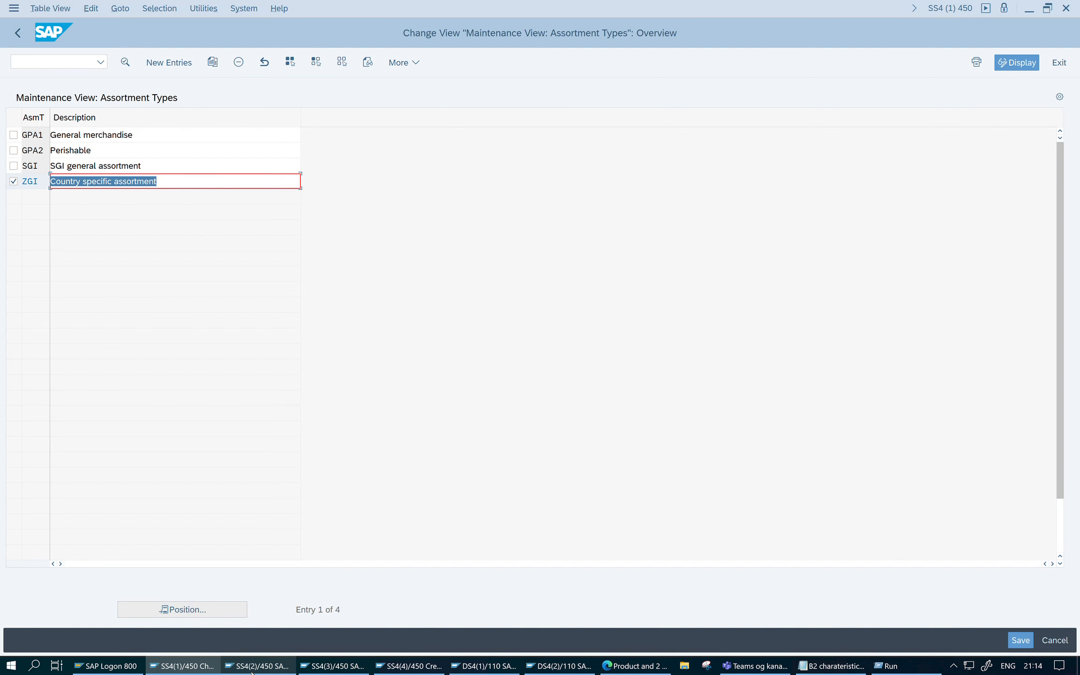
# - Switch to the second SAP session and open characteristic COUNTRY for change with transaction CT04
pyautogui.click(251, 668)
pyautogui.click(46, 67)
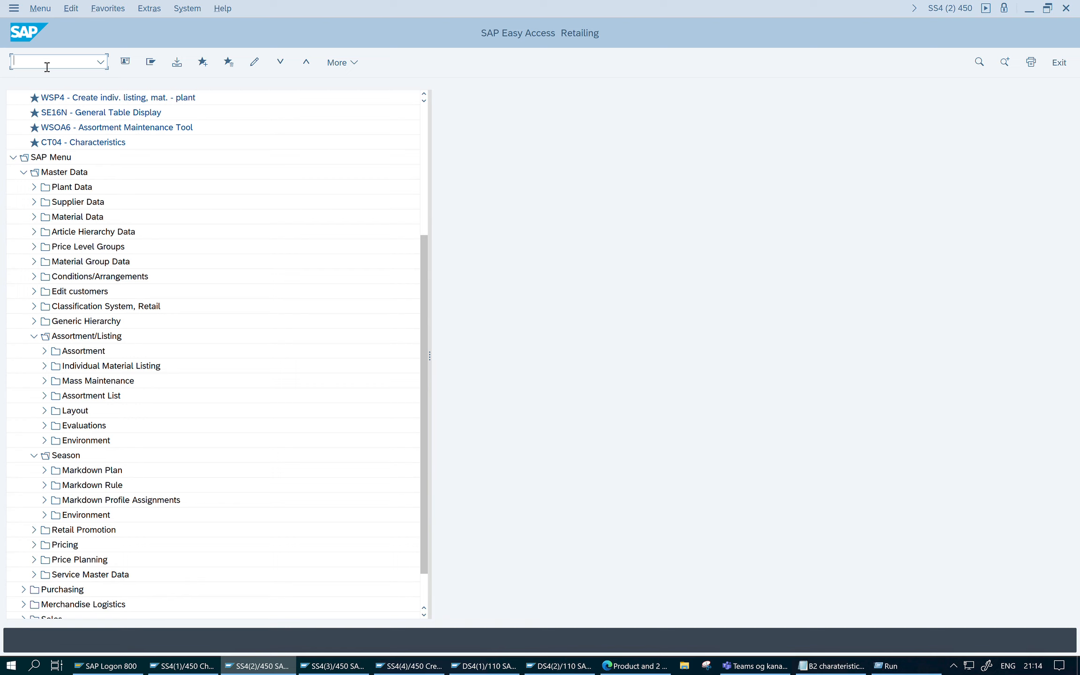
pyautogui.write('ct04')
pyautogui.press('Return')
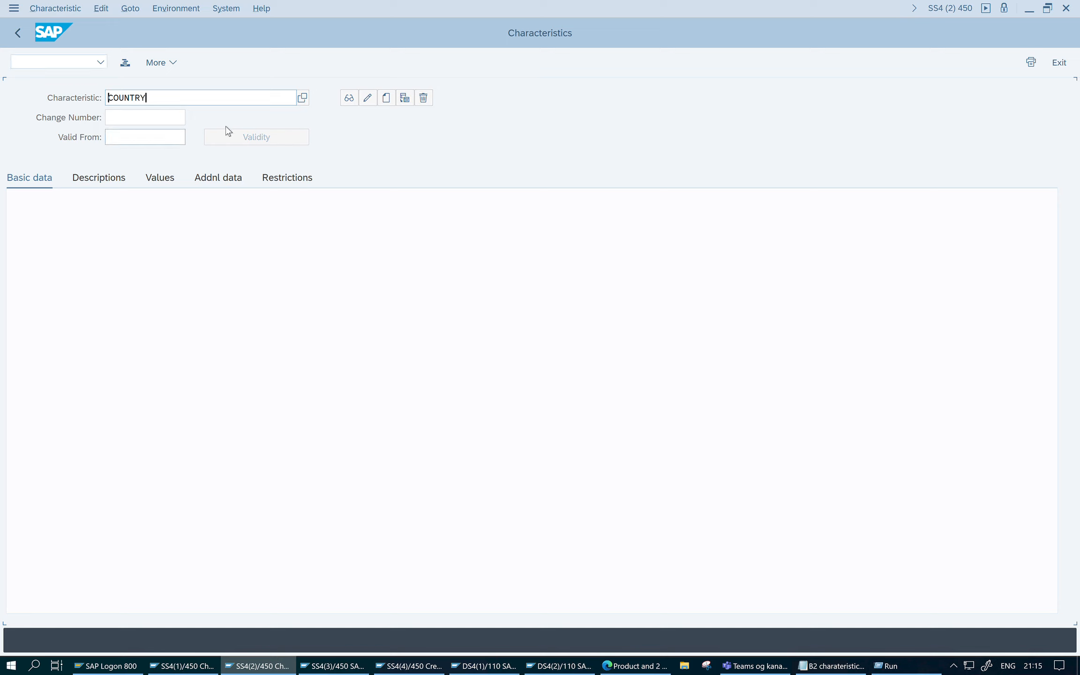
pyautogui.click(368, 99)
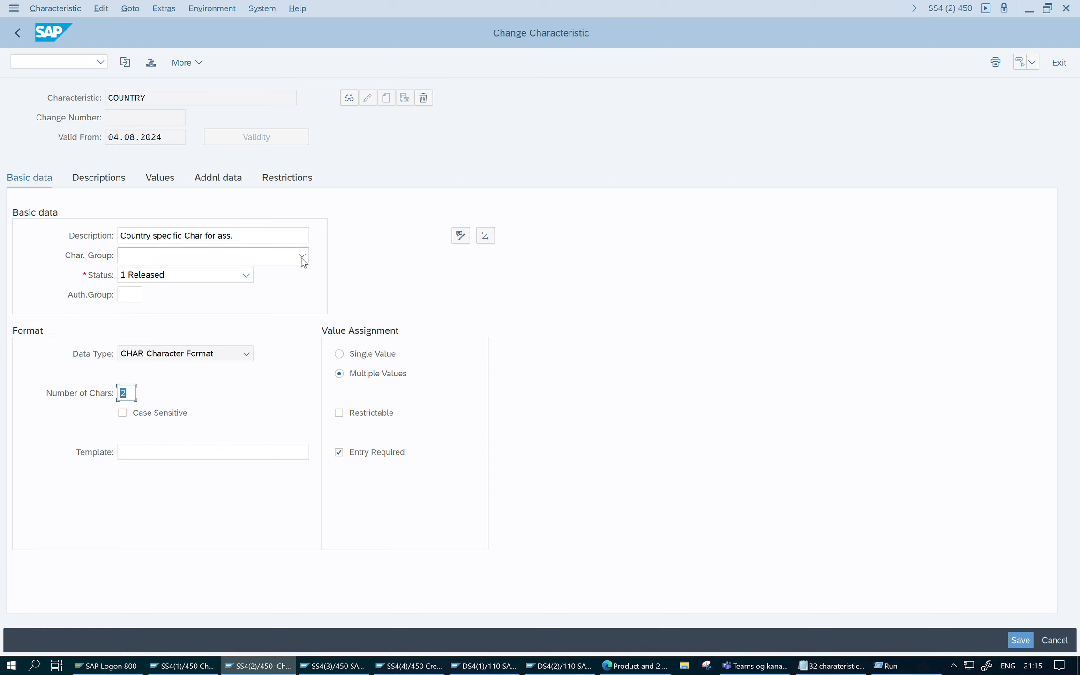
# - Review the COUNTRY characteristic's basic data, allowed values, additional data and restrictions, and save it before leaving the transaction
pyautogui.click(279, 260)
pyautogui.click(131, 395)
pyautogui.click(170, 183)
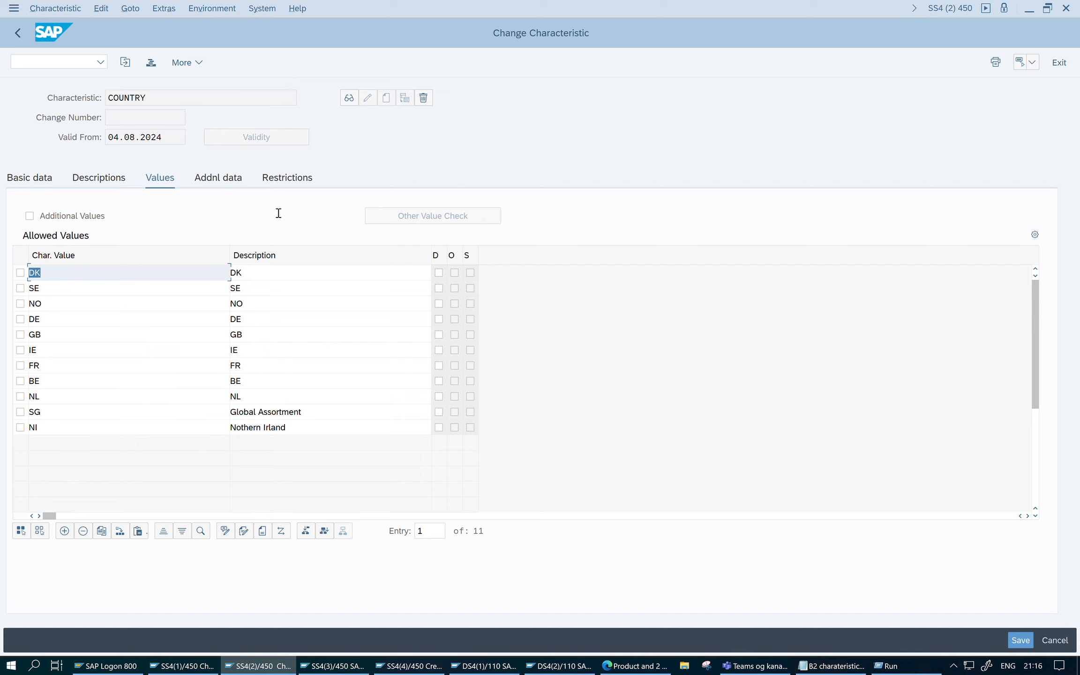
pyautogui.click(235, 182)
pyautogui.click(278, 183)
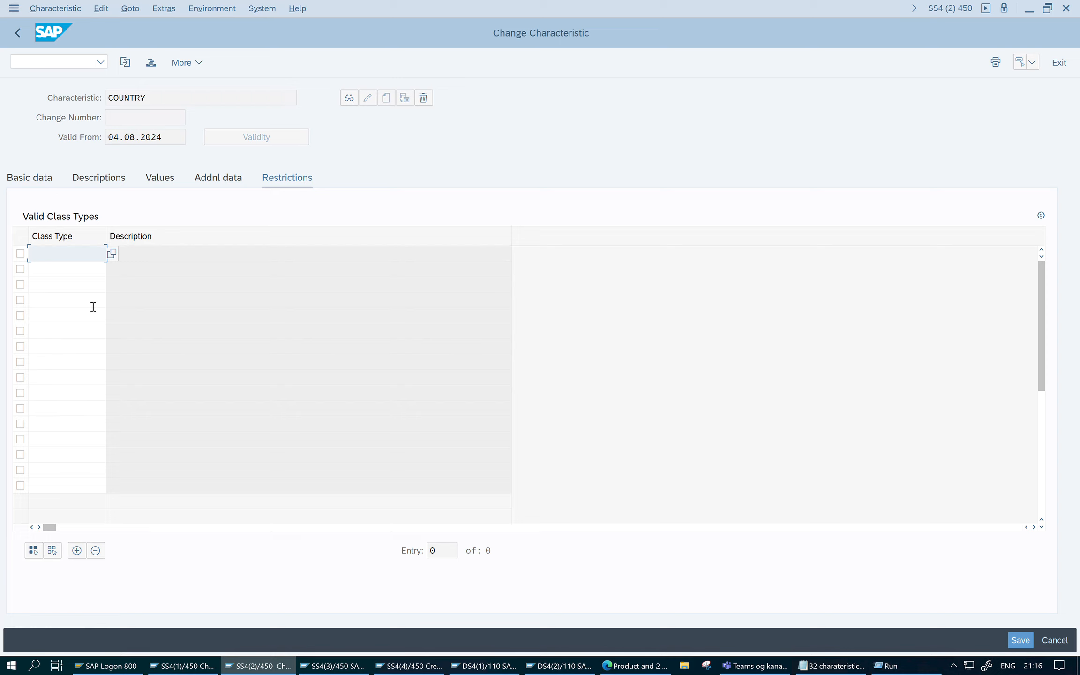
pyautogui.click(1020, 640)
pyautogui.click(20, 33)
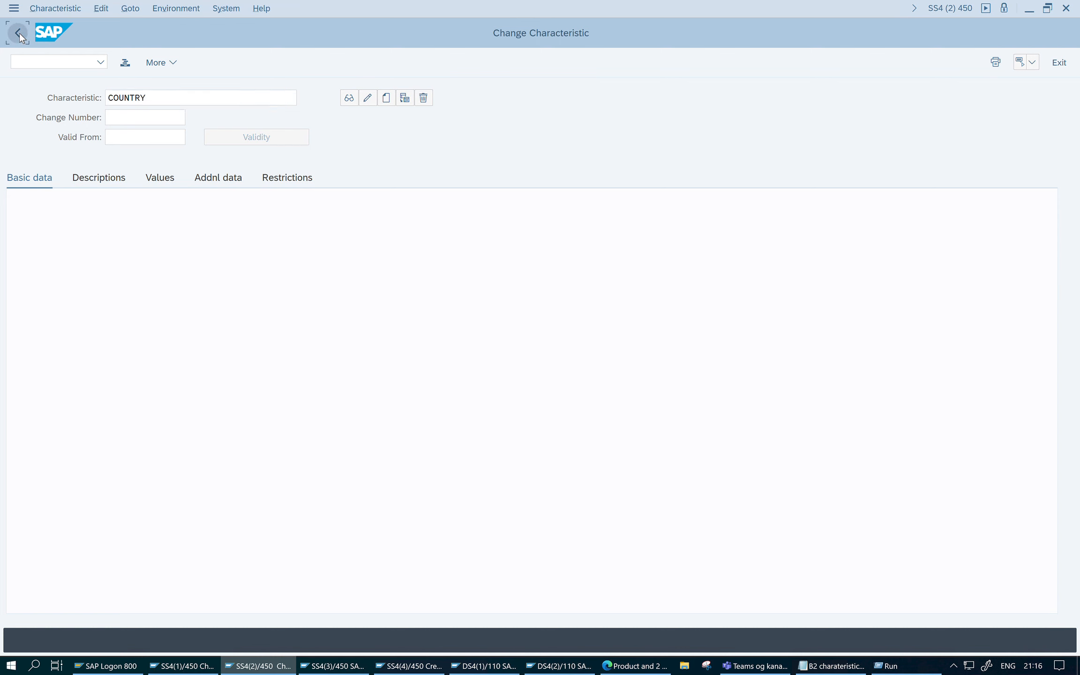
# - Run transaction CLWE, switch it to display mode and open the characteristics profile COUNTRY
pyautogui.scroll(5, 108, 202)
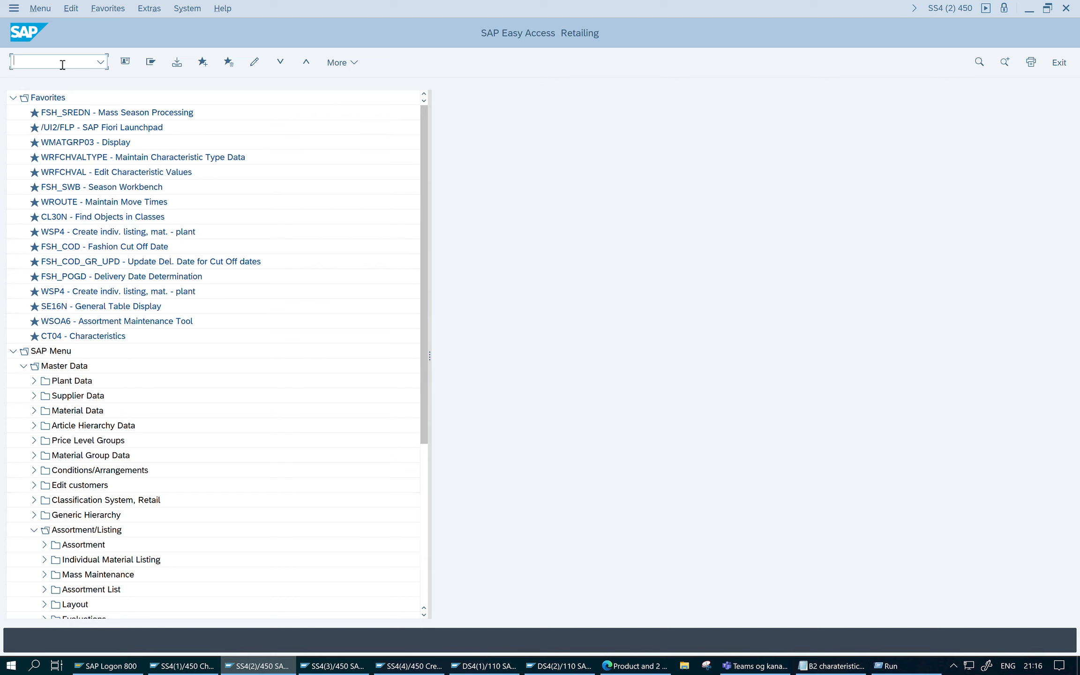
pyautogui.write('clwe')
pyautogui.press('Return')
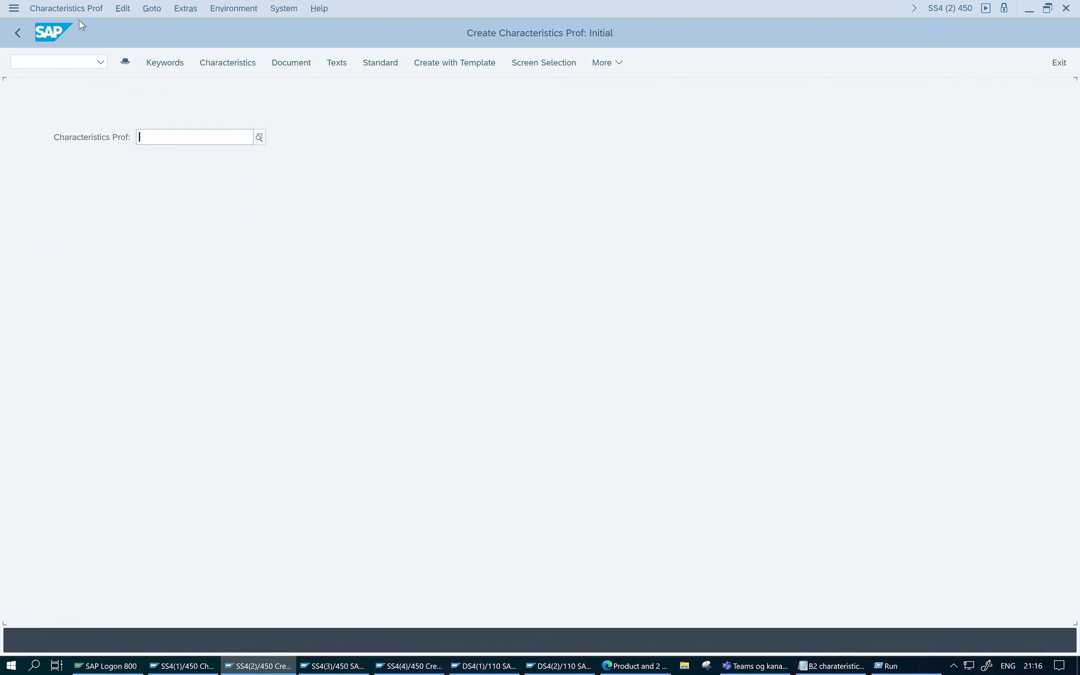
pyautogui.click(59, 9)
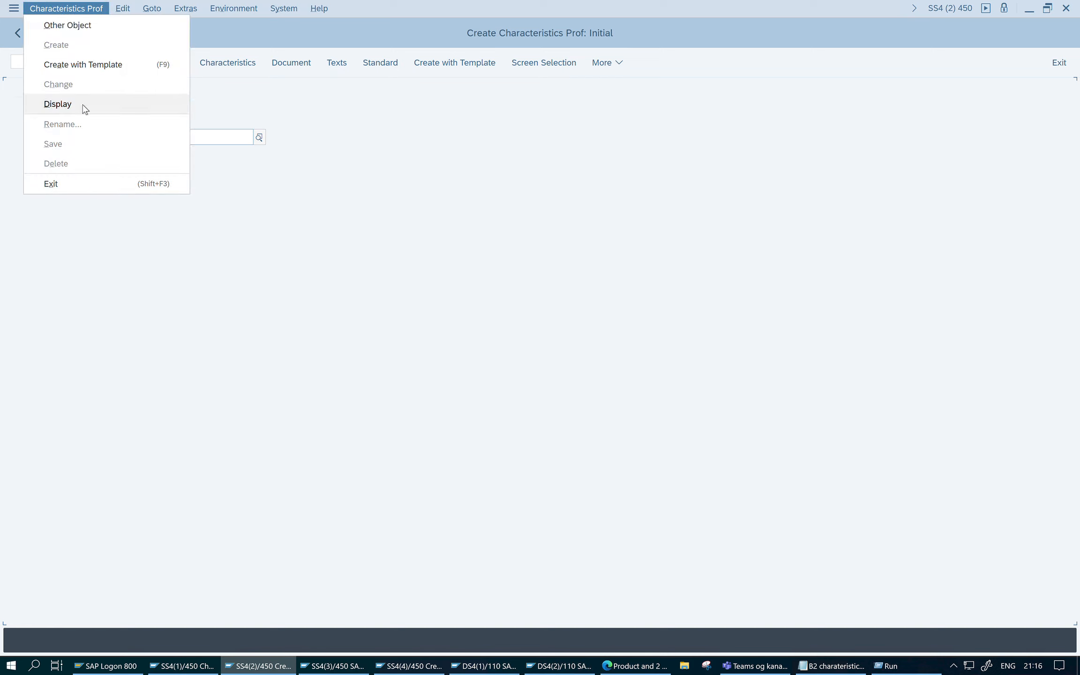
pyautogui.click(58, 104)
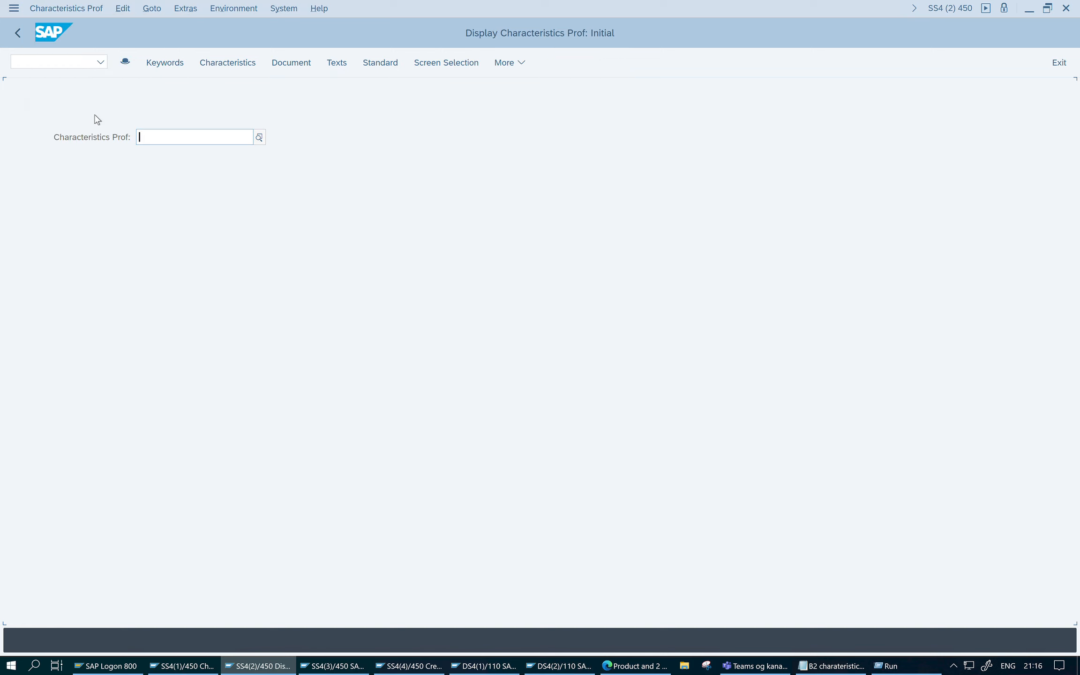
pyautogui.click(190, 148)
pyautogui.click(190, 149)
pyautogui.press('Return')
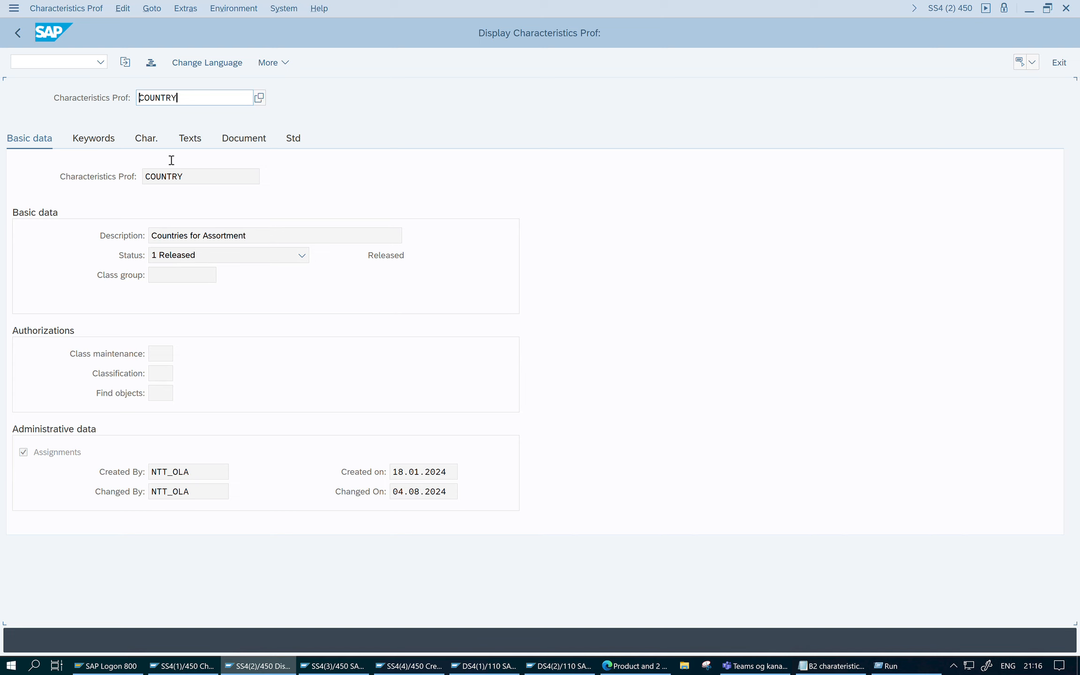
# - Examine the characteristic assigned to the COUNTRY profile and return to the Easy Access screen
pyautogui.click(155, 145)
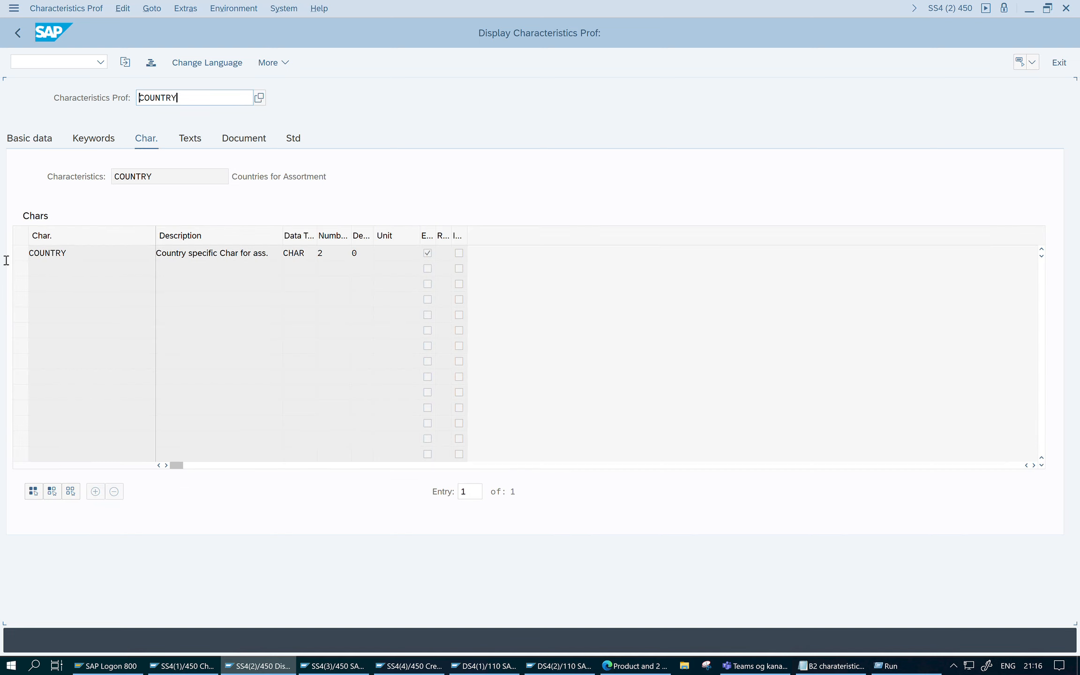
pyautogui.press('Tab')
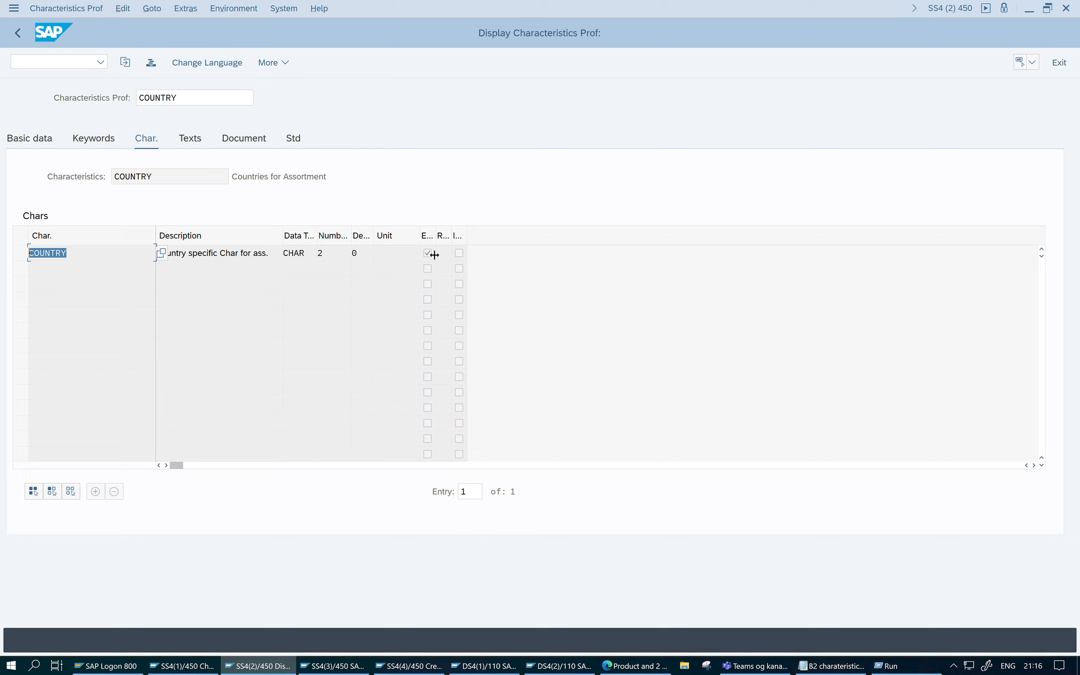
pyautogui.moveTo(438, 238); pyautogui.dragTo(452, 237)
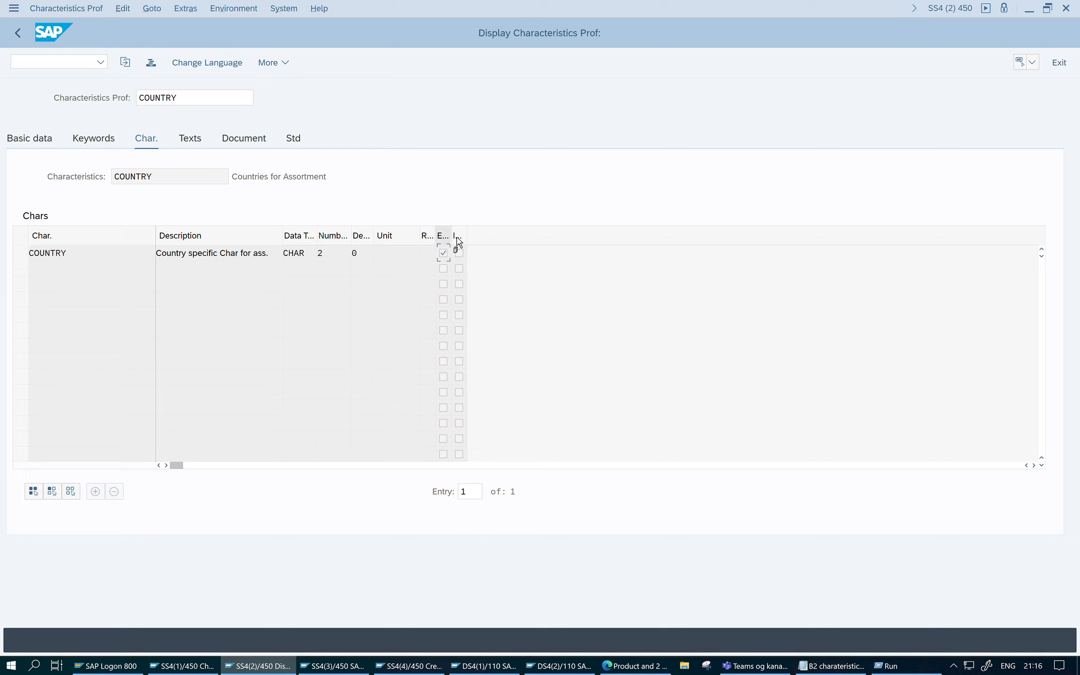
pyautogui.click(107, 261)
pyautogui.moveTo(103, 258); pyautogui.dragTo(3, 260)
pyautogui.click(17, 31)
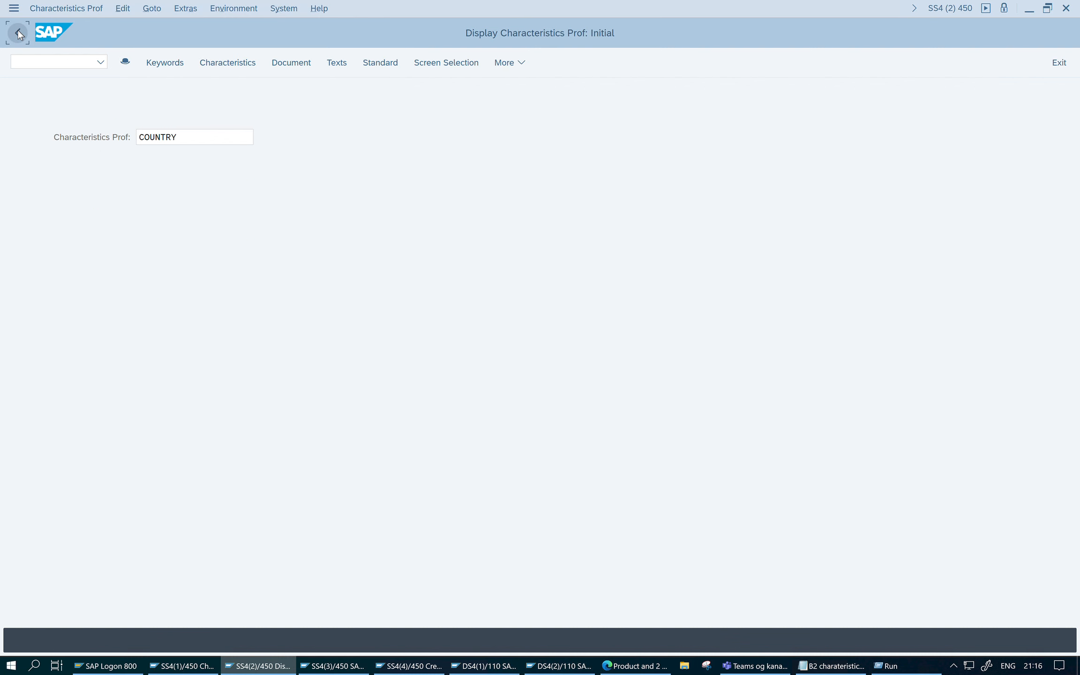
pyautogui.click(18, 31)
# - Open the material group change transaction for LUGGAGE and display the values of its assigned COUNTRY characteristics profile
pyautogui.click(44, 69)
pyautogui.write('W')
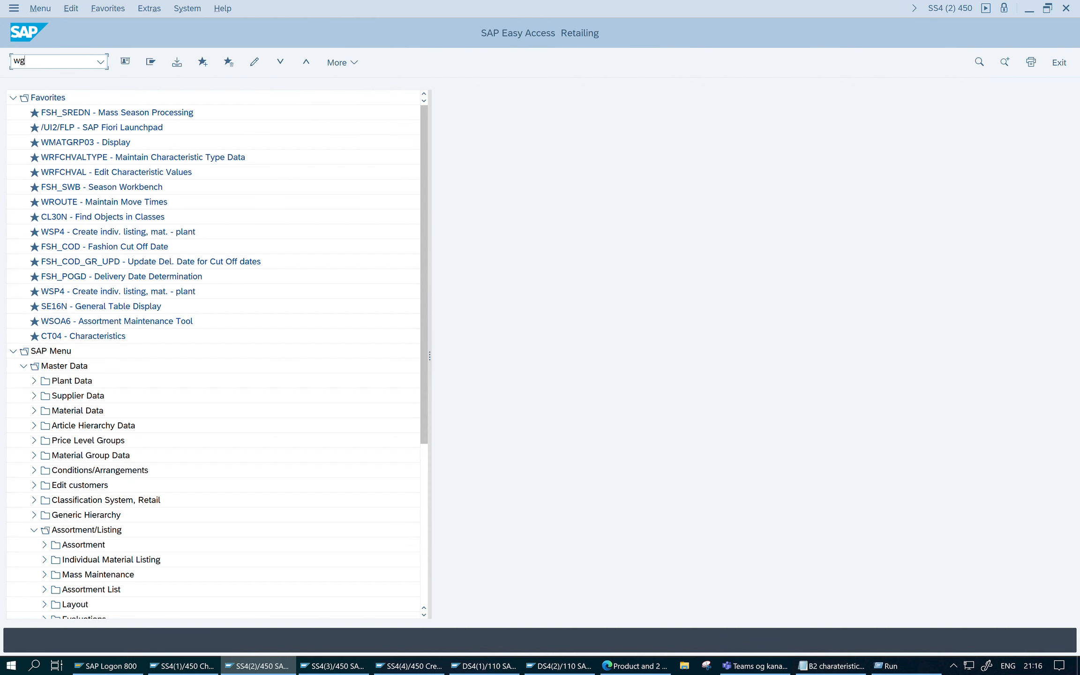
pyautogui.write('g2')
pyautogui.press('Return')
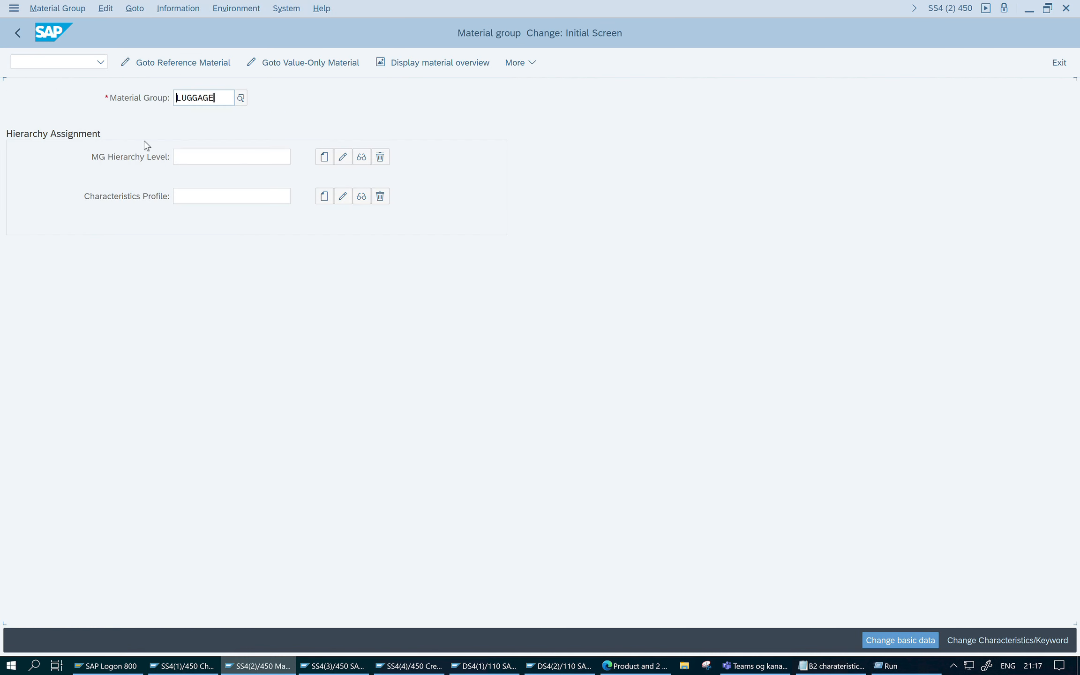
pyautogui.click(204, 204)
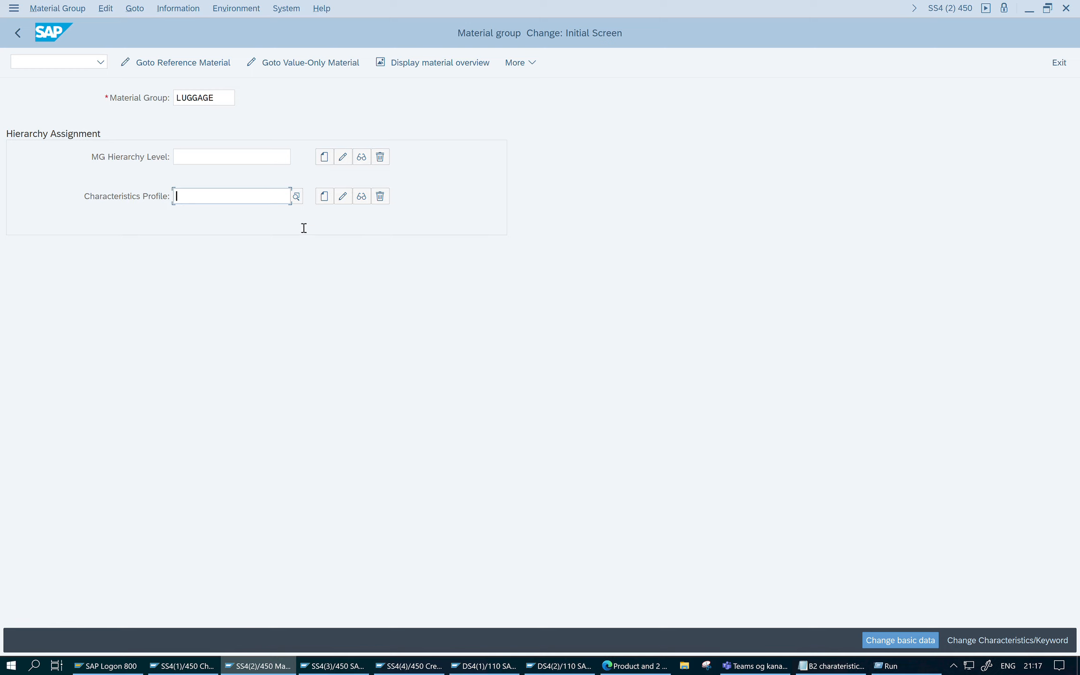
pyautogui.click(360, 198)
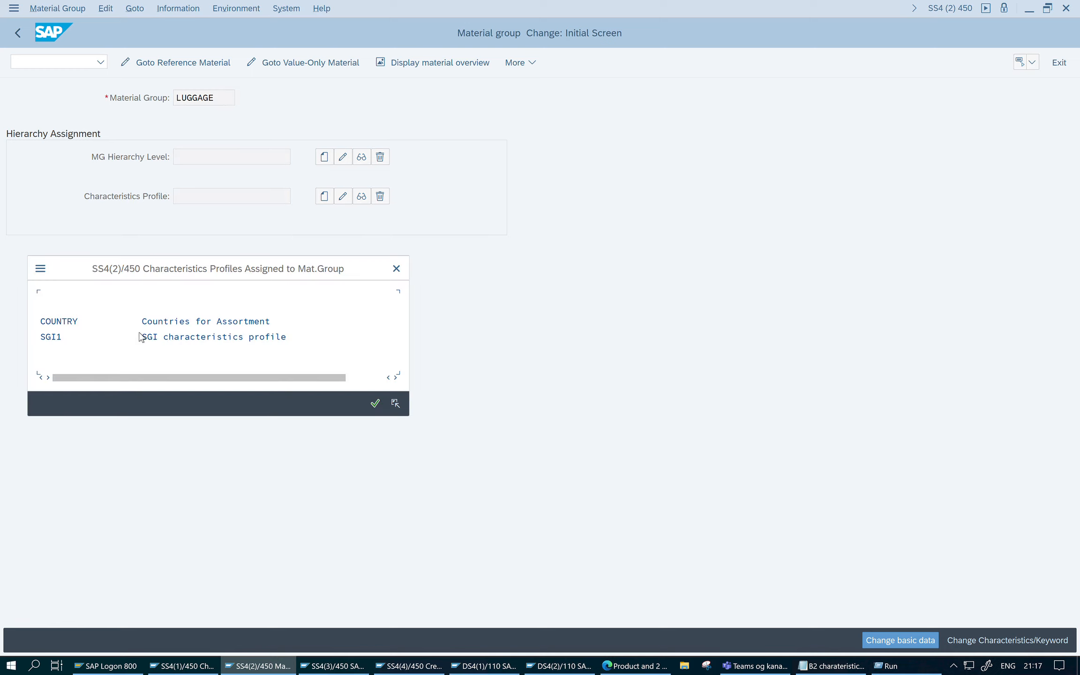
pyautogui.doubleClick(79, 321)
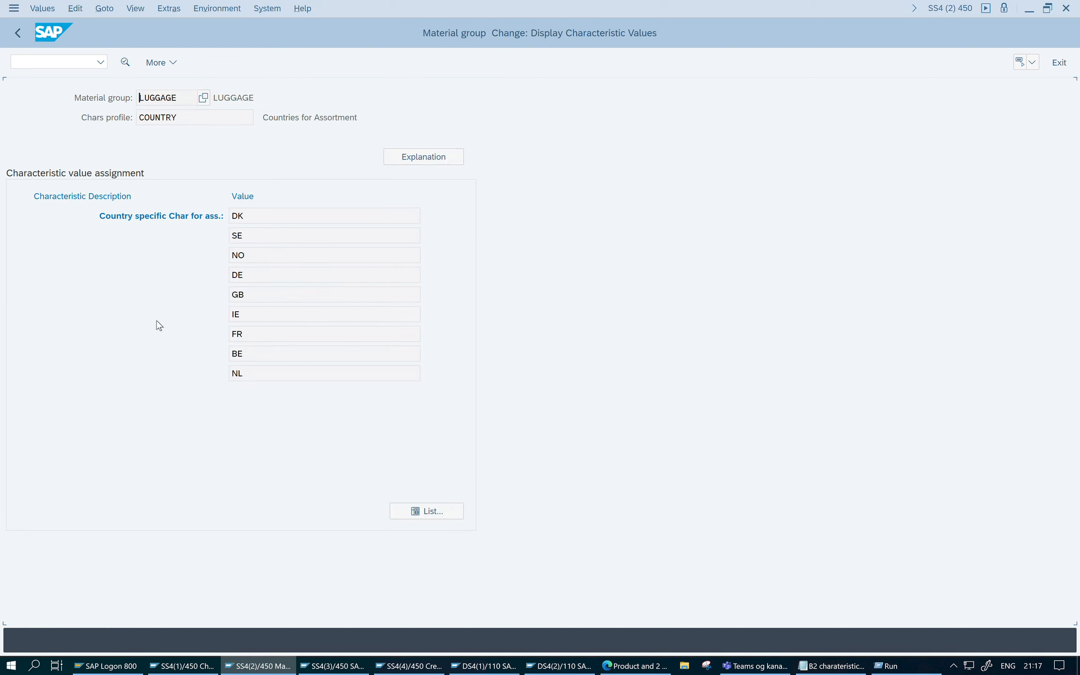
# - Examine the country values assigned to material group LUGGAGE through the COUNTRY profile and return to the material group's initial screen
pyautogui.click(271, 219)
pyautogui.click(270, 241)
pyautogui.click(271, 259)
pyautogui.click(272, 280)
pyautogui.click(268, 317)
pyautogui.click(269, 338)
pyautogui.click(287, 243)
pyautogui.click(19, 33)
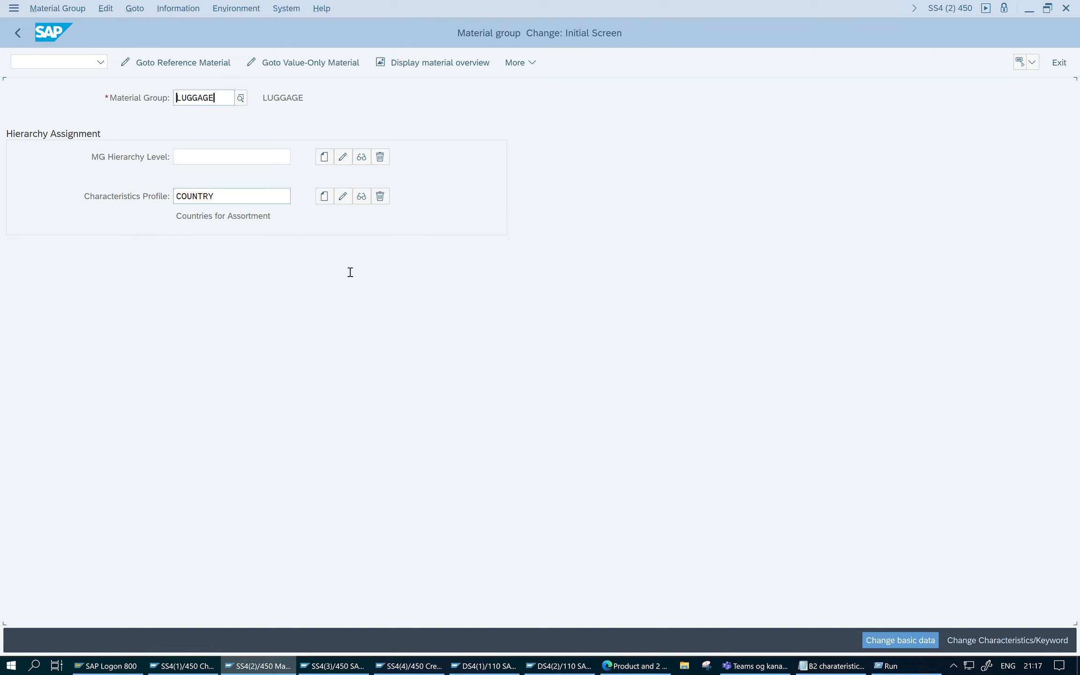
# - Check the setup notes in Notepad, switch to the SAP session on Easy Access and open WSOA1 to create a general assortment
pyautogui.click(806, 665)
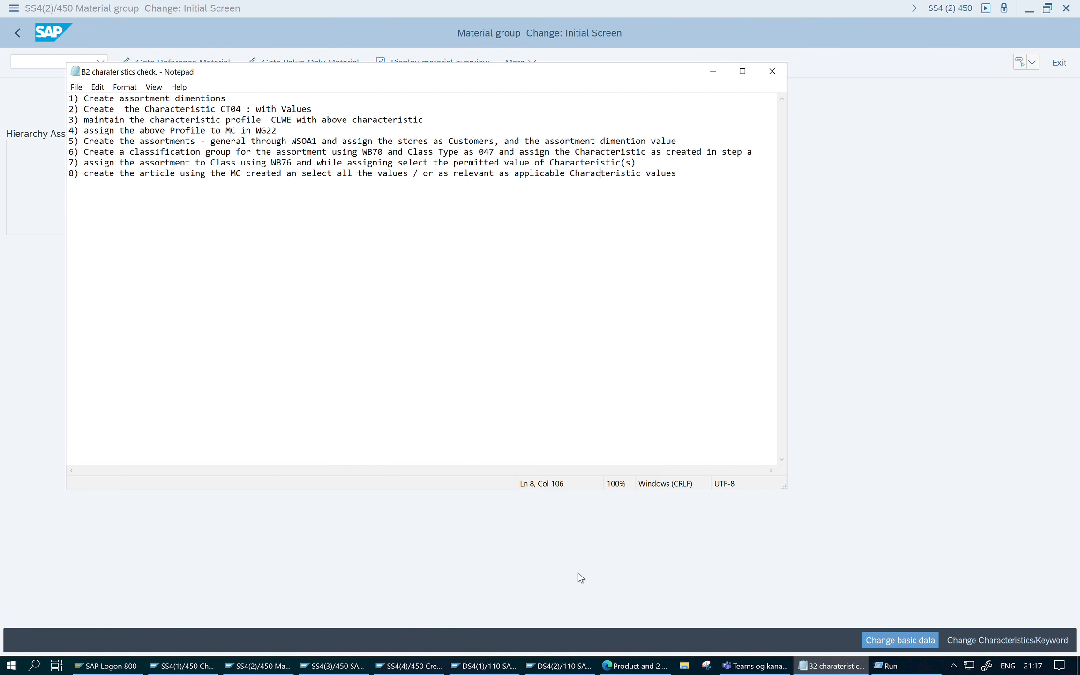
pyautogui.click(277, 666)
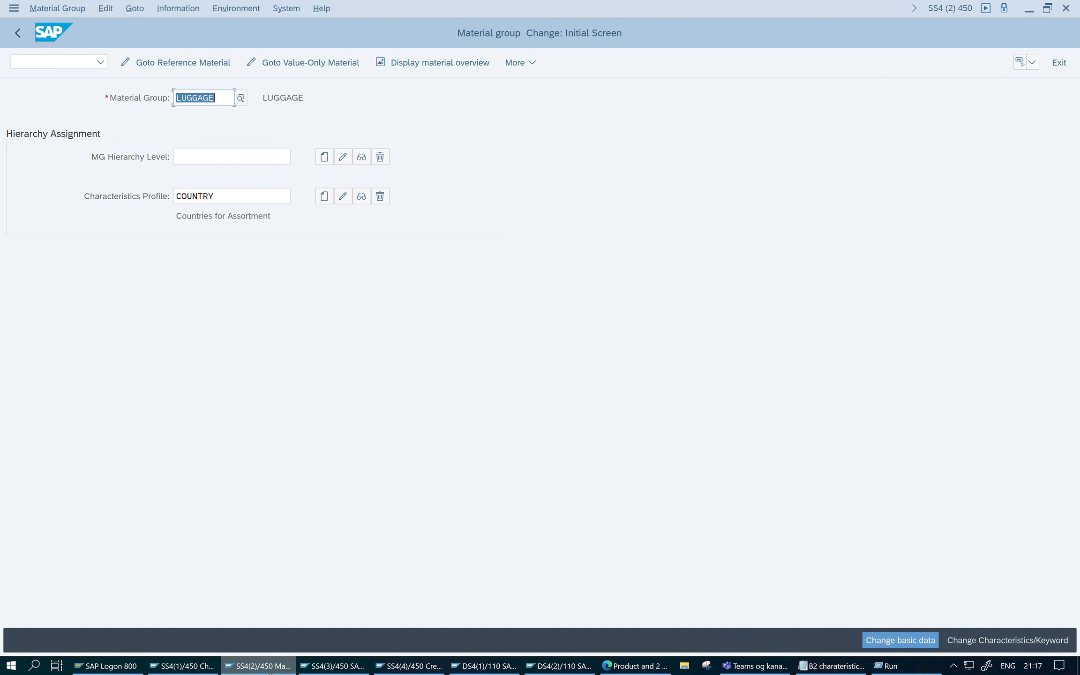
pyautogui.click(314, 672)
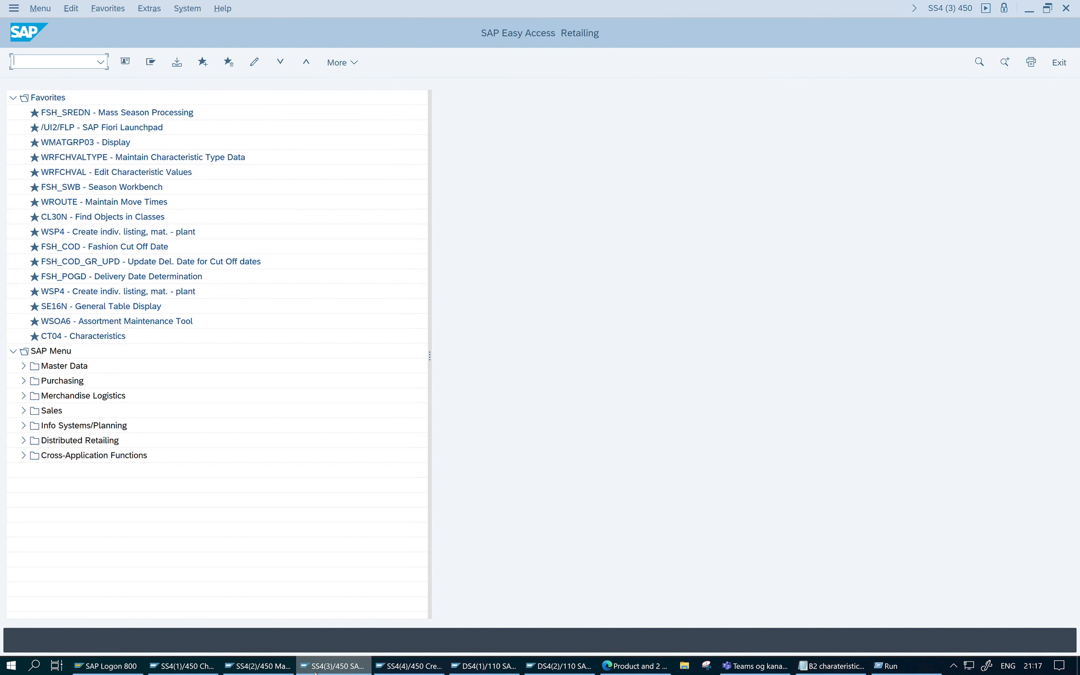
pyautogui.click(24, 365)
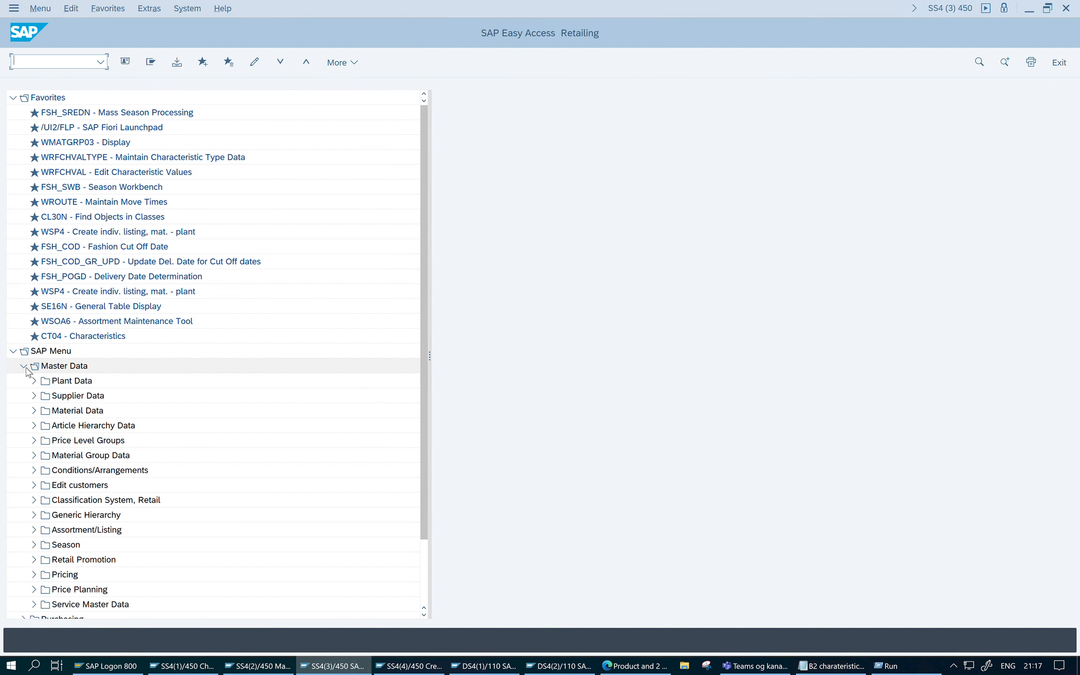
pyautogui.click(34, 530)
pyautogui.click(44, 545)
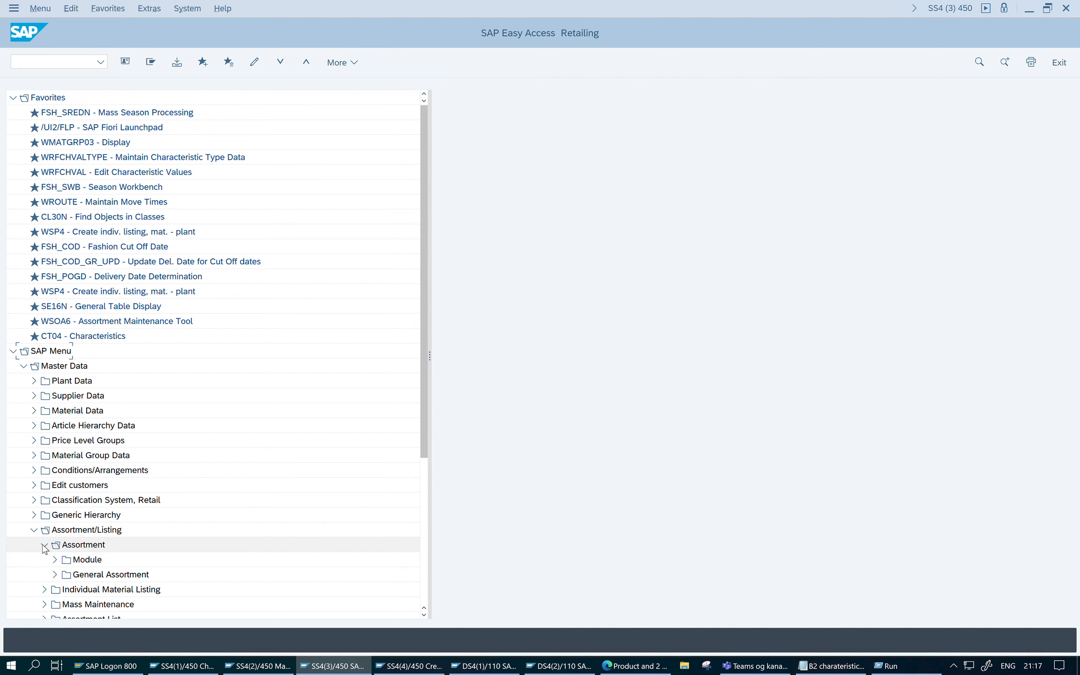
pyautogui.click(55, 574)
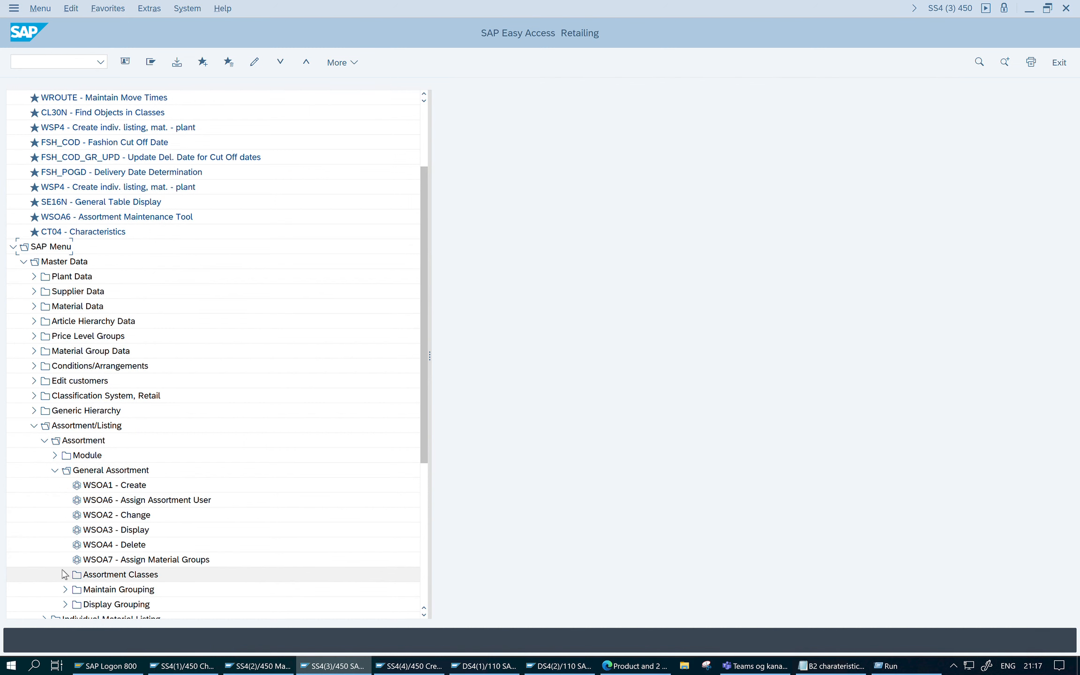
pyautogui.doubleClick(139, 489)
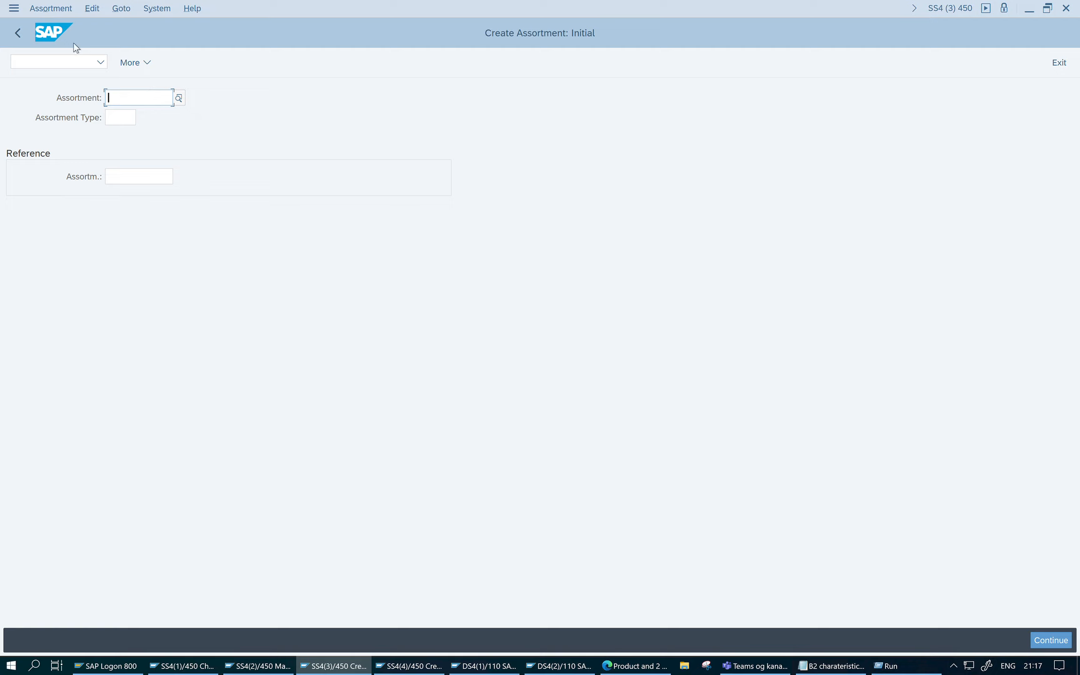
# - Start creating assortment UK with type ZGI (Country specific assortment) and describe it as "UK assortment"
pyautogui.write('UK')
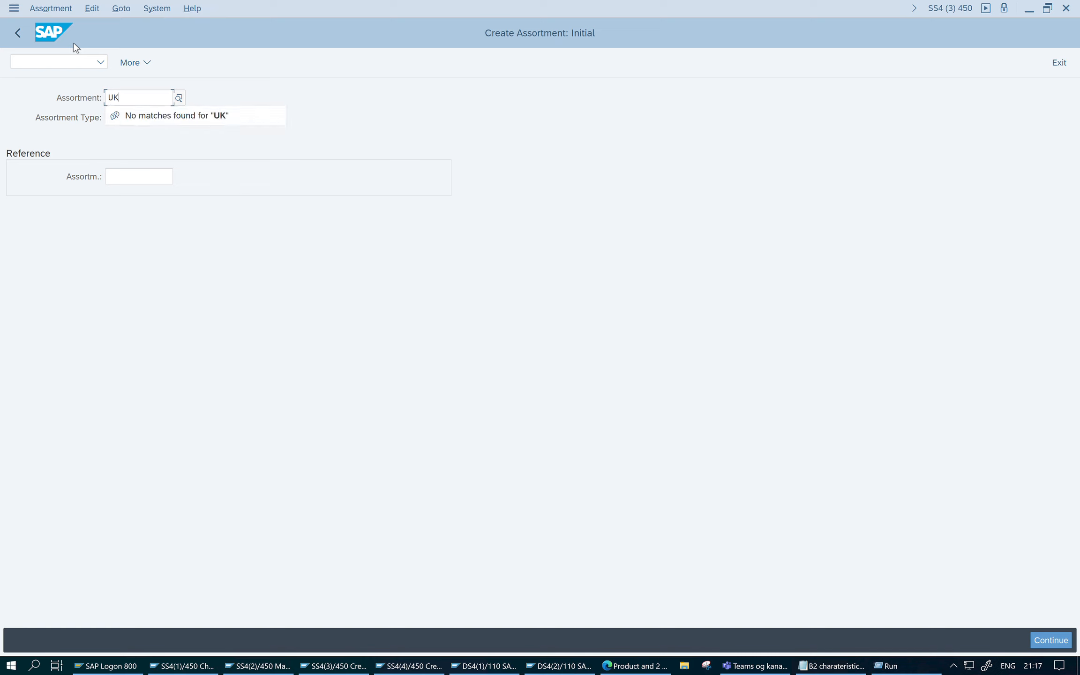
pyautogui.press('Tab')
pyautogui.click(142, 118)
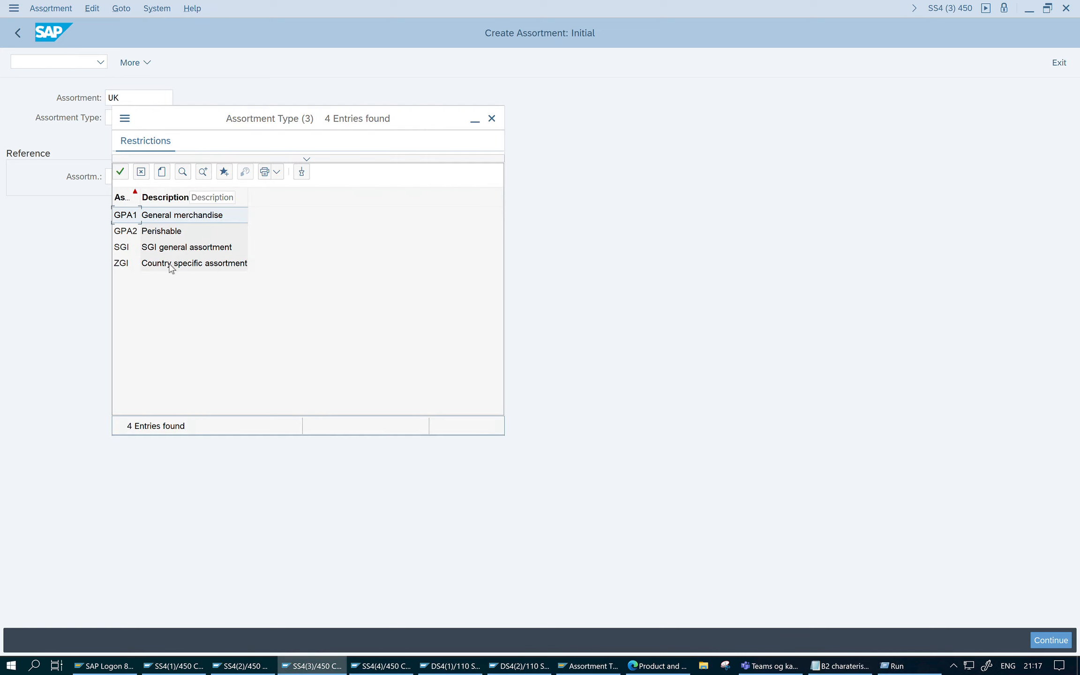
pyautogui.doubleClick(188, 264)
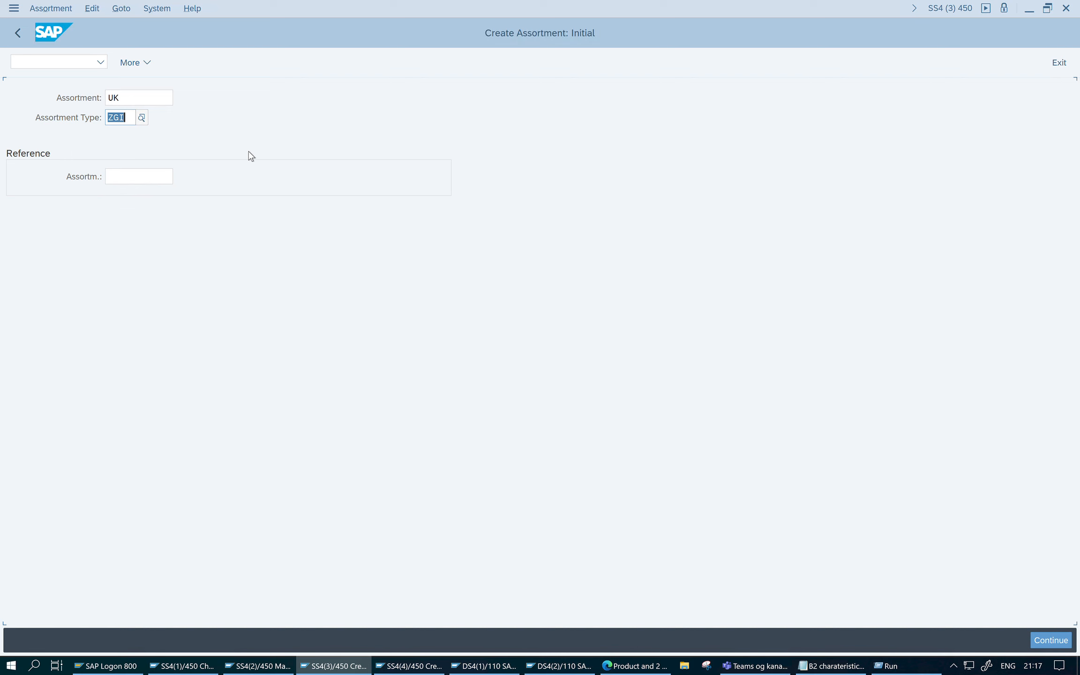
pyautogui.press('Return')
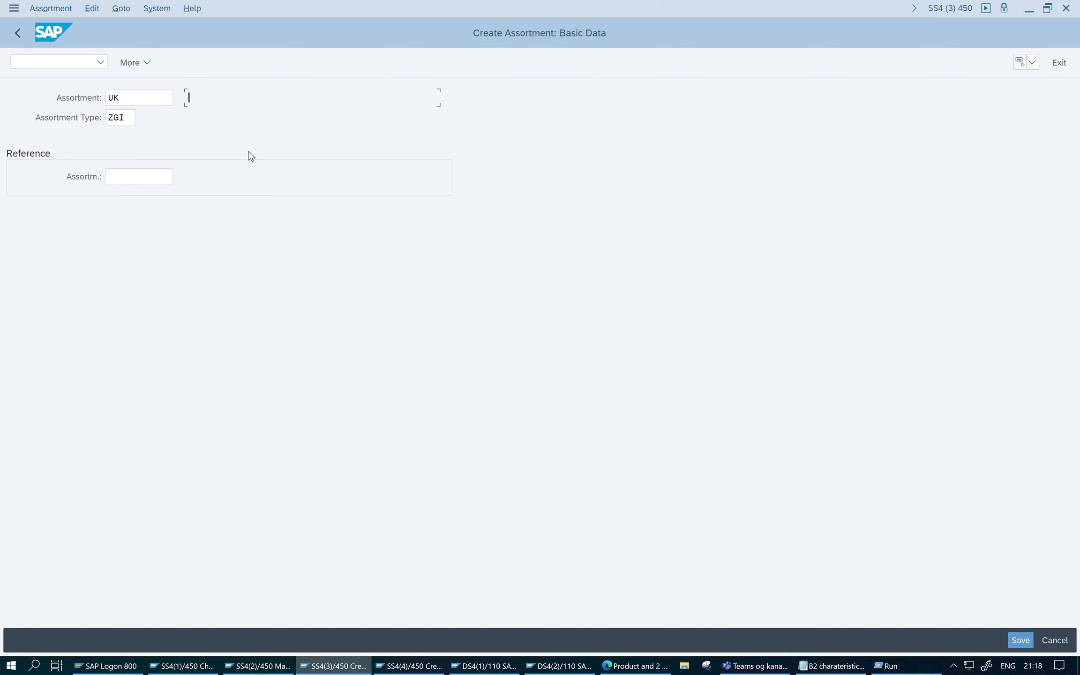
pyautogui.write('UK assortment')
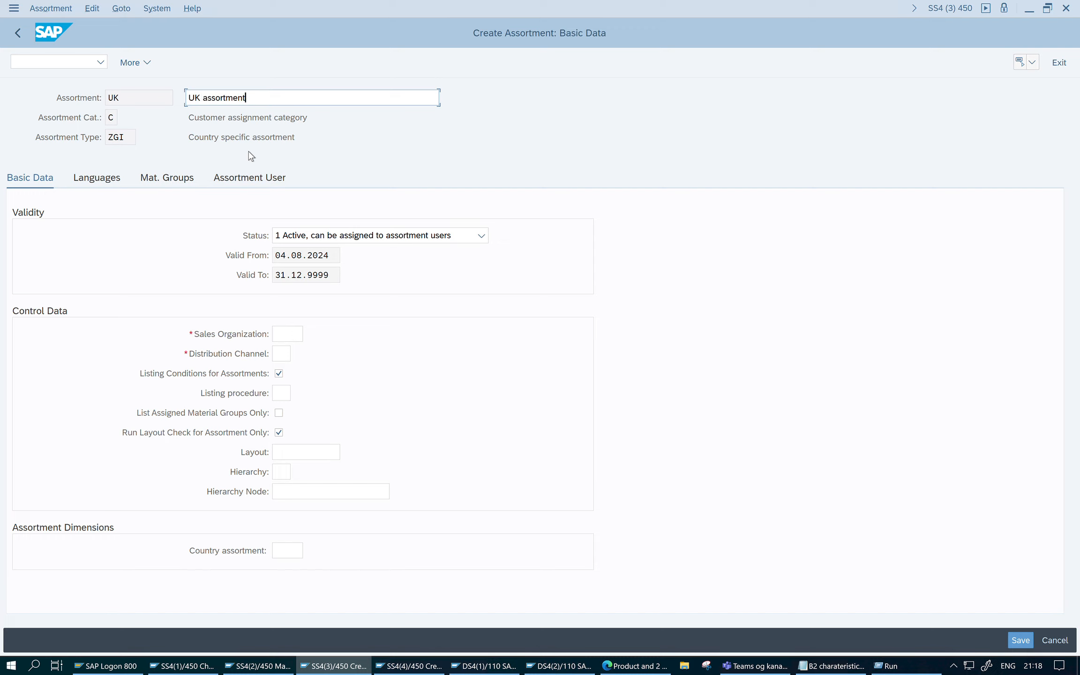
pyautogui.press('Return')
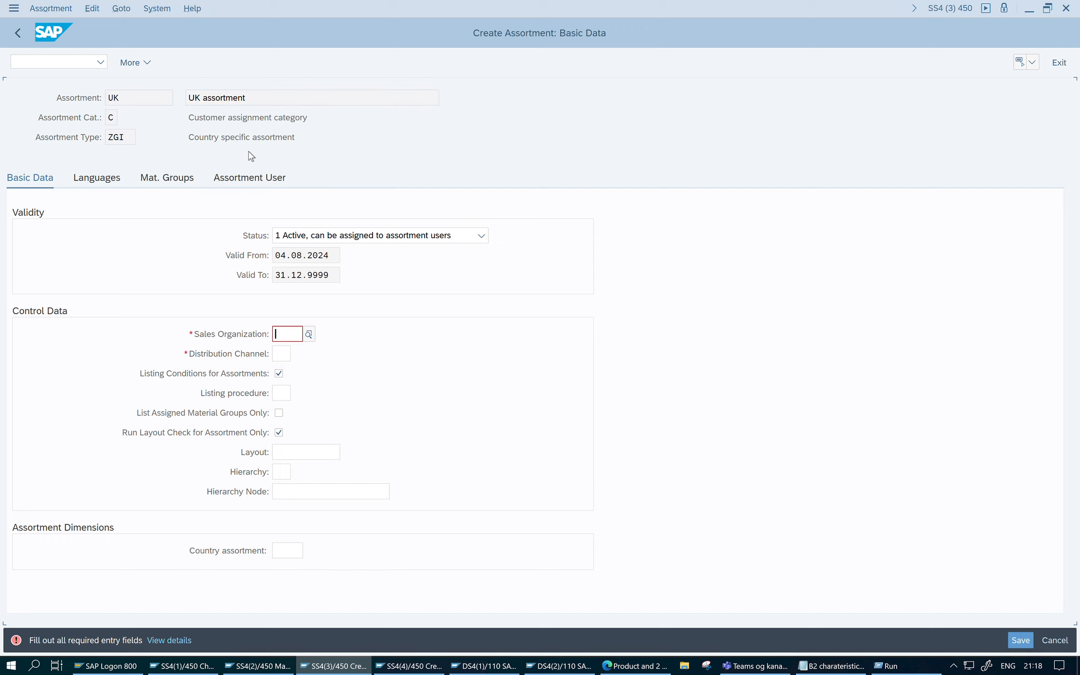
# - Set the assortment's sales organization to 1710 (Dom. Sales Org US) and its distribution channel to 90 (Store Sales)
pyautogui.click(290, 330)
pyautogui.click(308, 334)
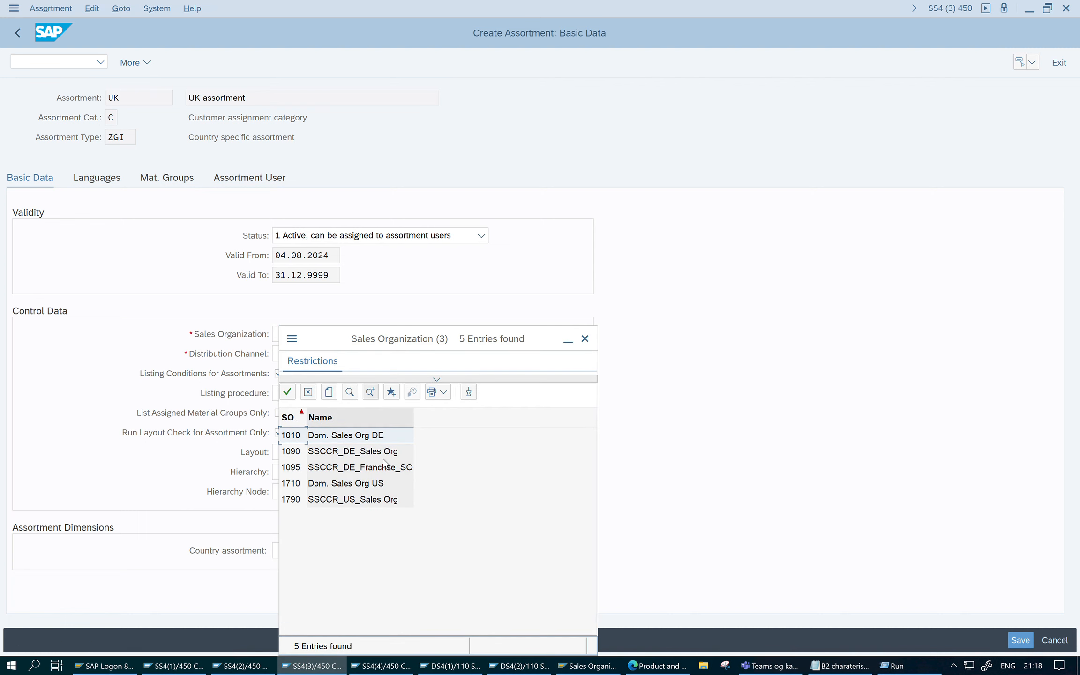
pyautogui.click(395, 457)
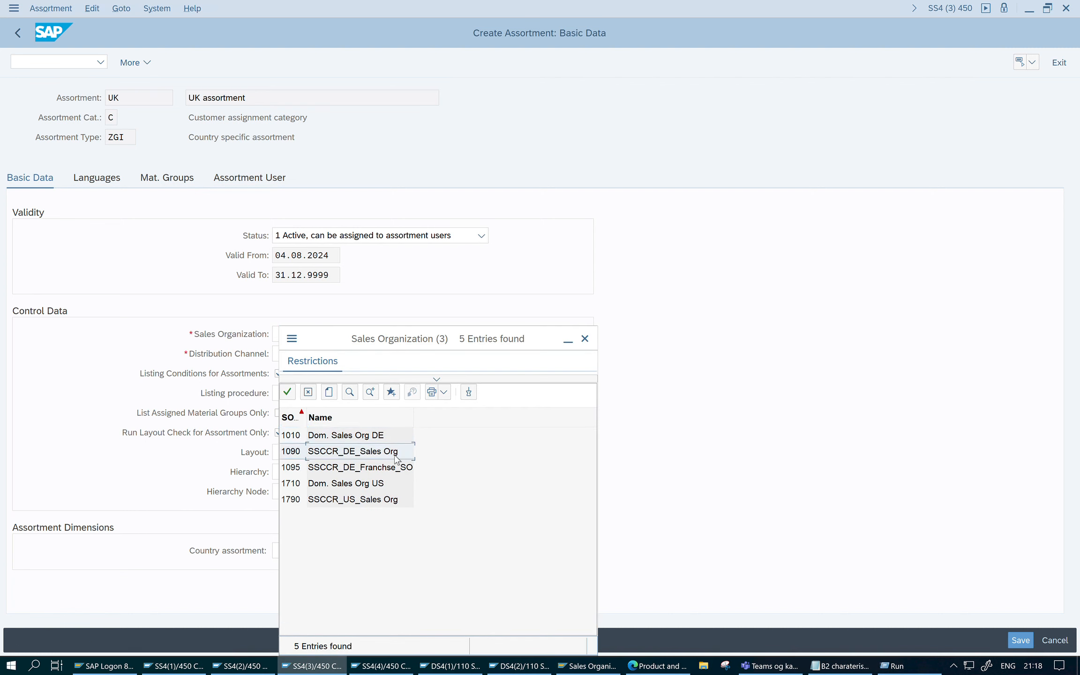
pyautogui.click(369, 486)
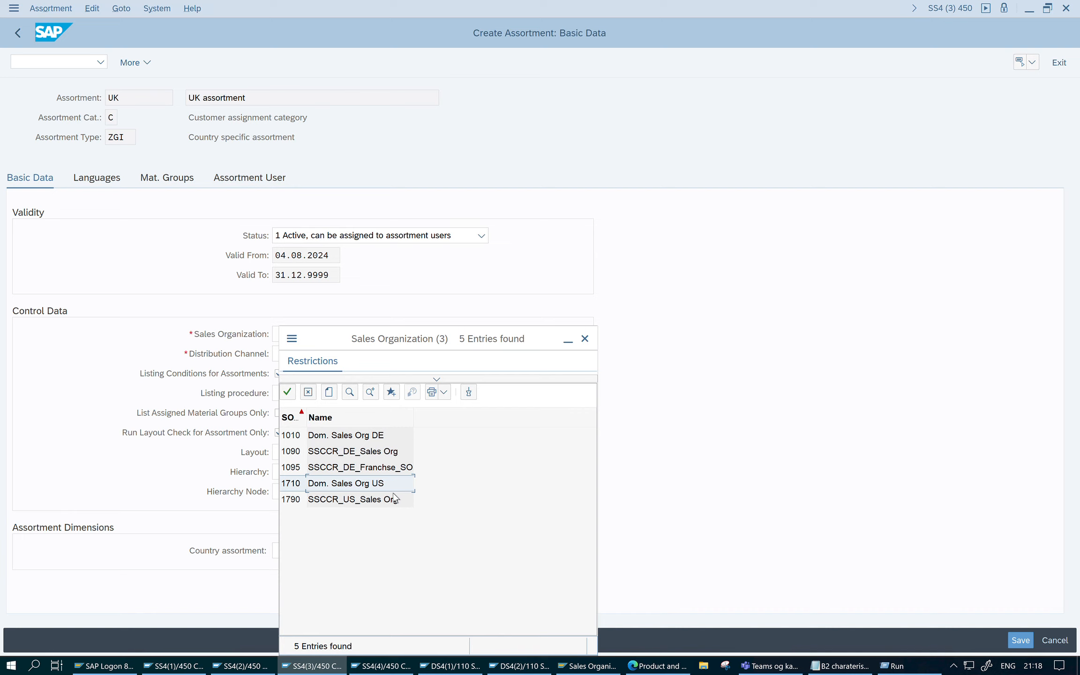
pyautogui.doubleClick(387, 486)
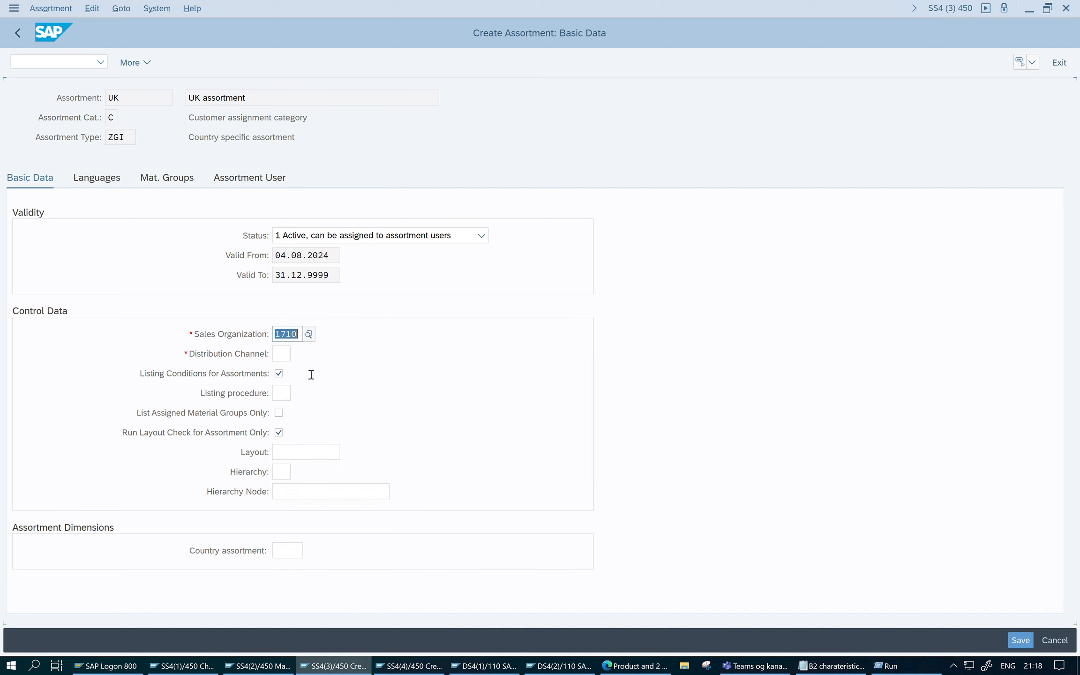
pyautogui.press('Tab')
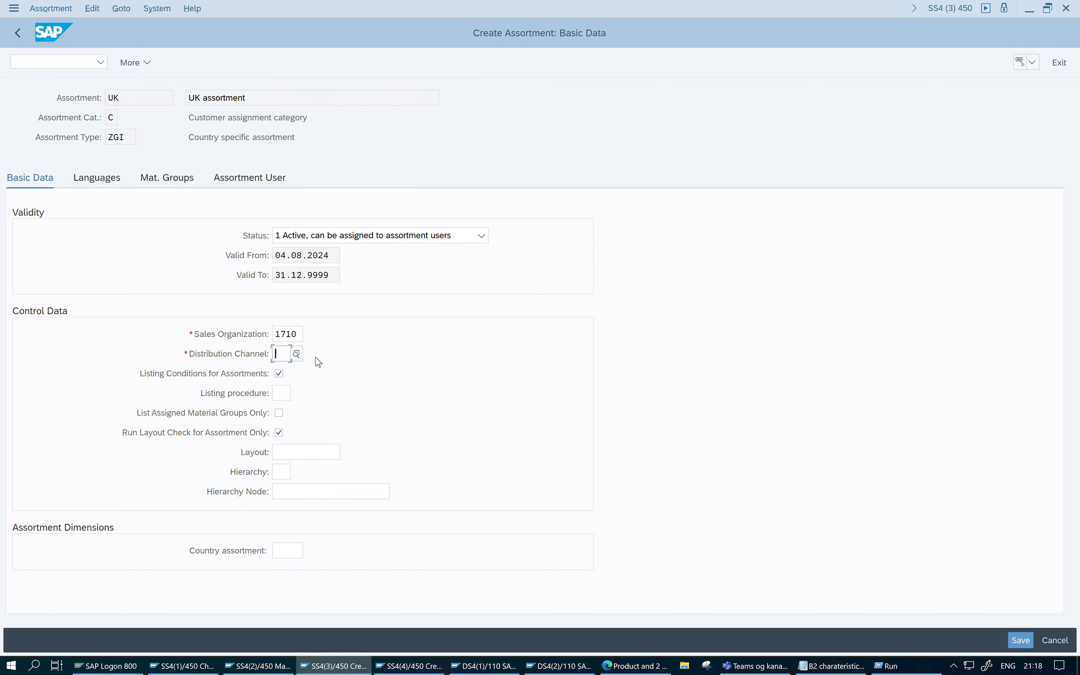
pyautogui.click(299, 354)
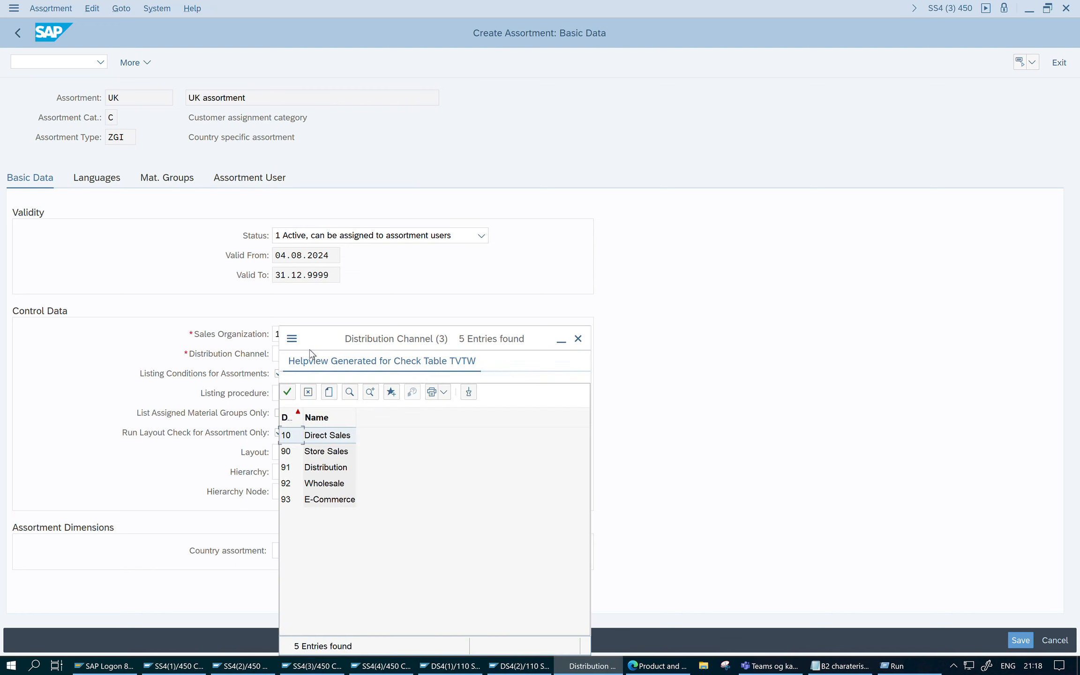
pyautogui.doubleClick(328, 451)
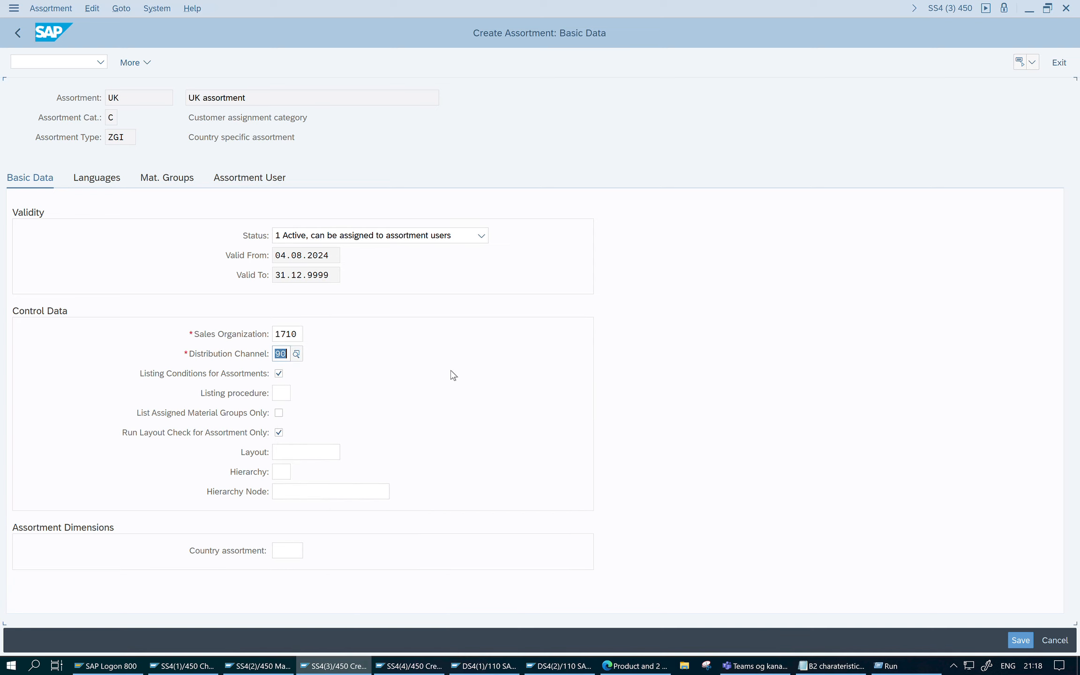
# - Set the listing procedure of the UK assortment to B2
pyautogui.click(292, 394)
pyautogui.write('UK')
pyautogui.press('BackSpace')
pyautogui.press('BackSpace')
pyautogui.write('B2')
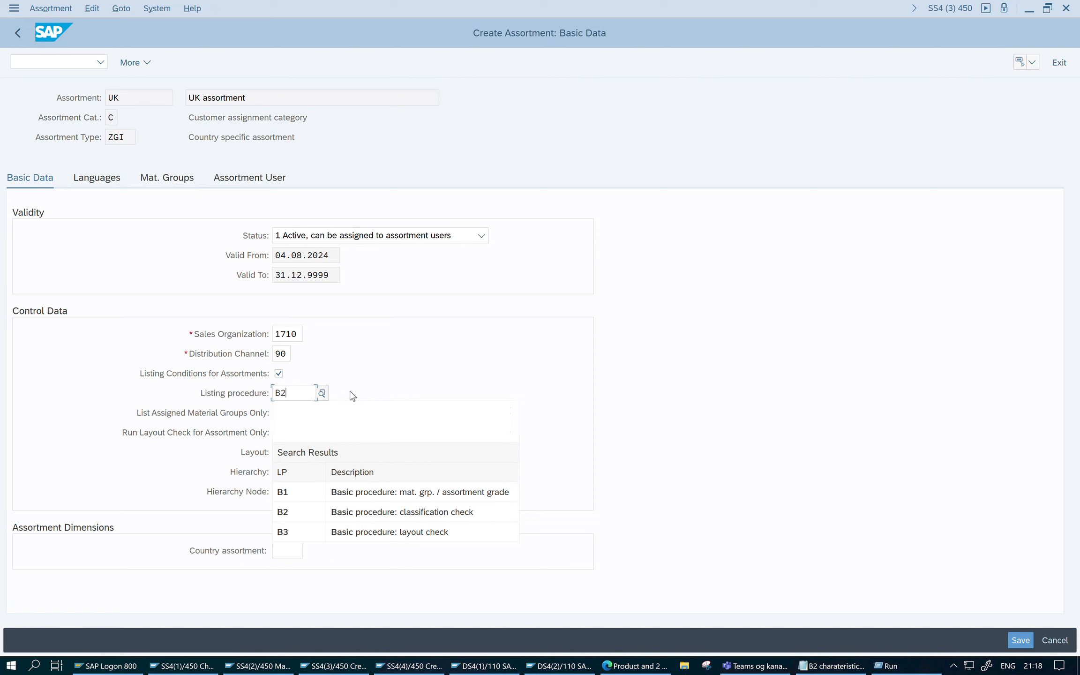
pyautogui.press('Return')
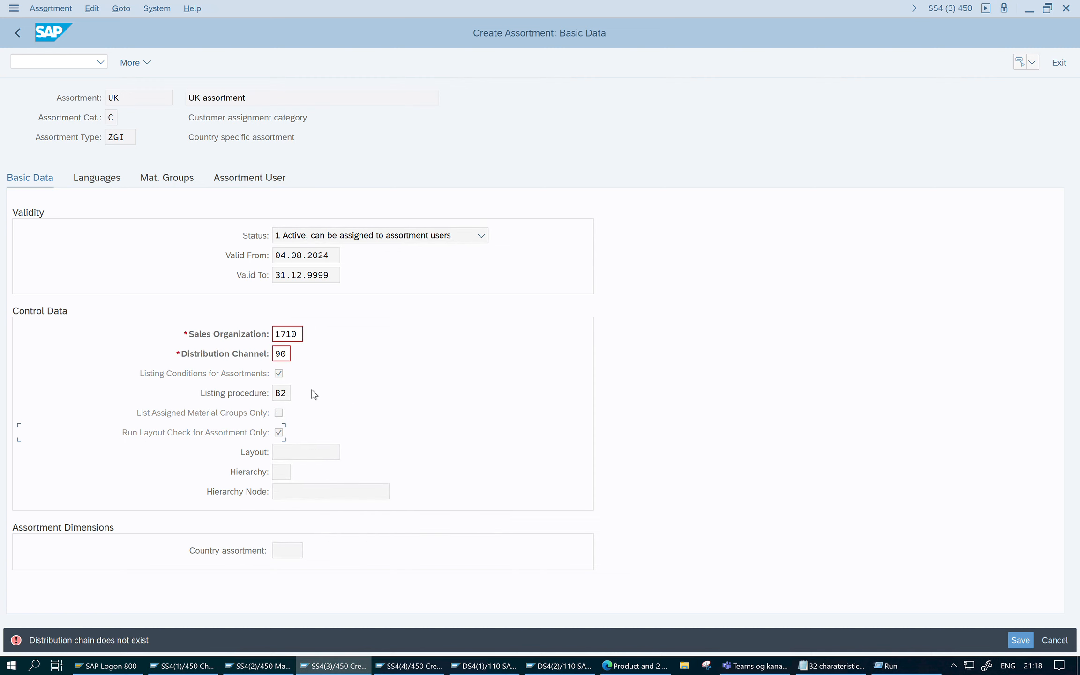
# - Change the UK assortment's sales organization to 1790
pyautogui.click(307, 338)
pyautogui.press('BackSpace')
pyautogui.press('BackSpace')
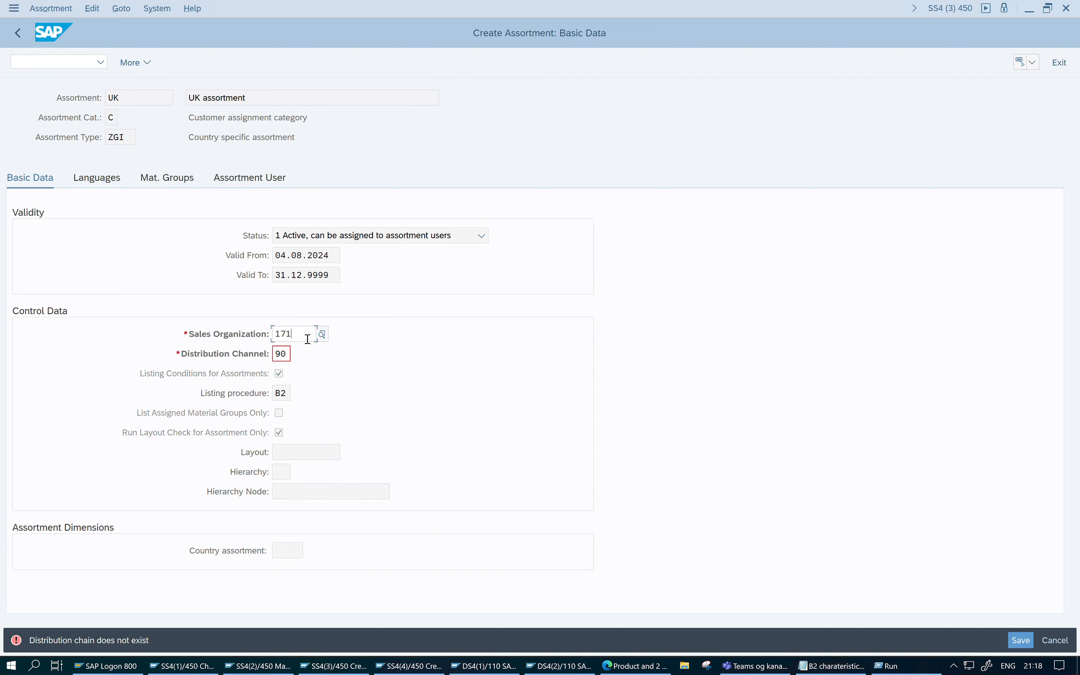
pyautogui.write('90')
pyautogui.press('Return')
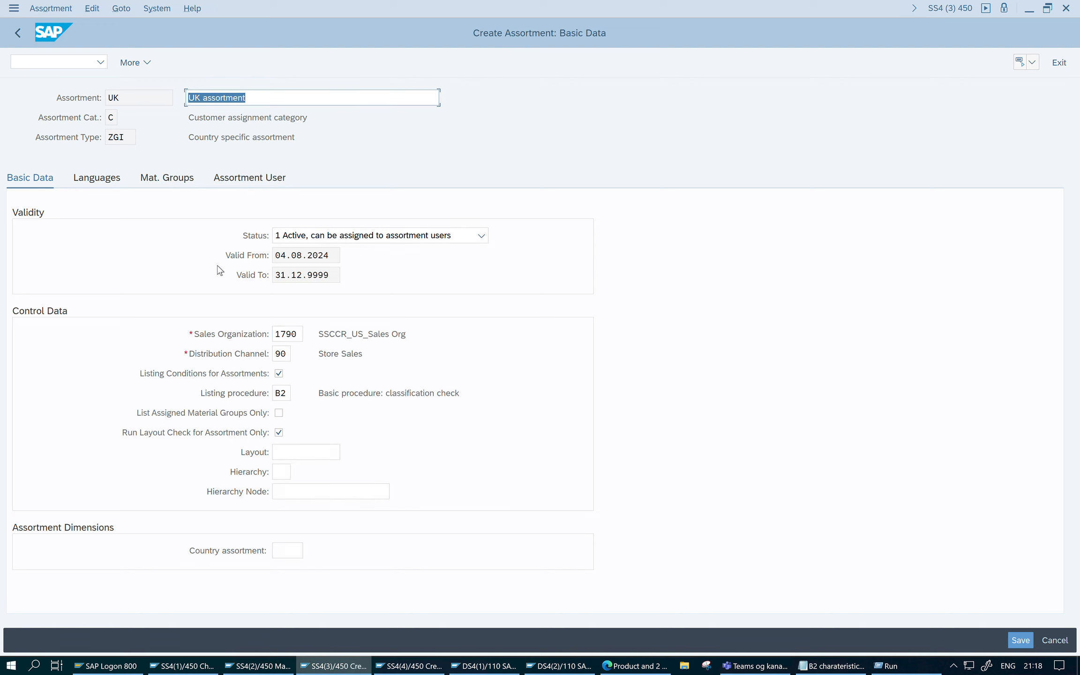
# - Deselect Run Layout Check for Assortment Only and set the Country assortment dimension to GB
pyautogui.click(279, 432)
pyautogui.click(293, 553)
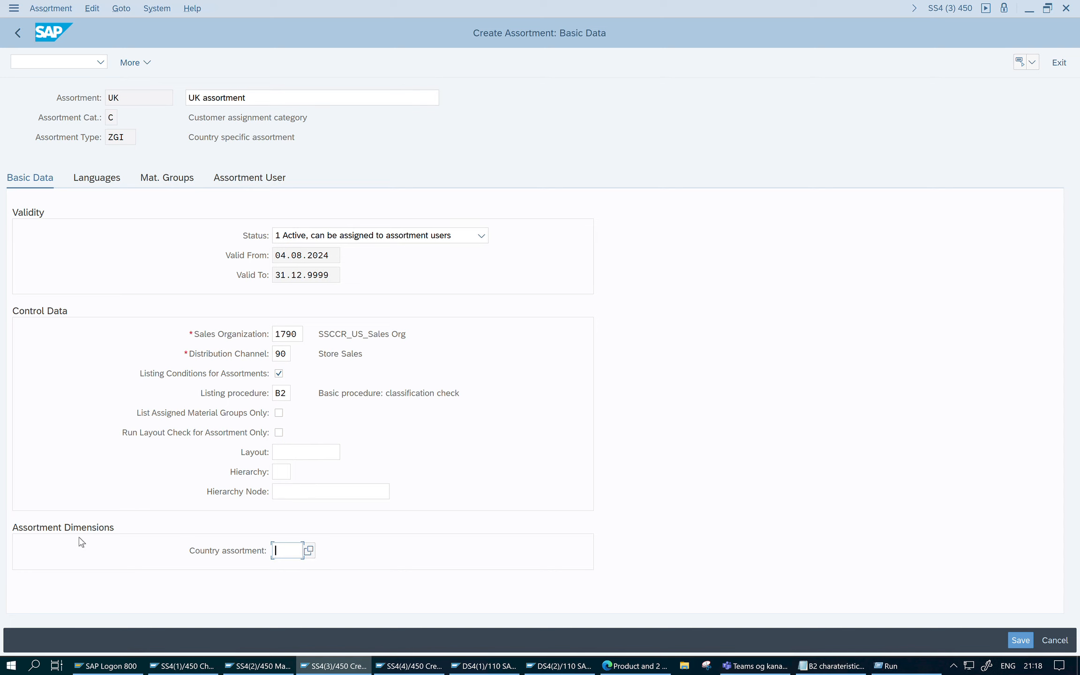
pyautogui.click(308, 551)
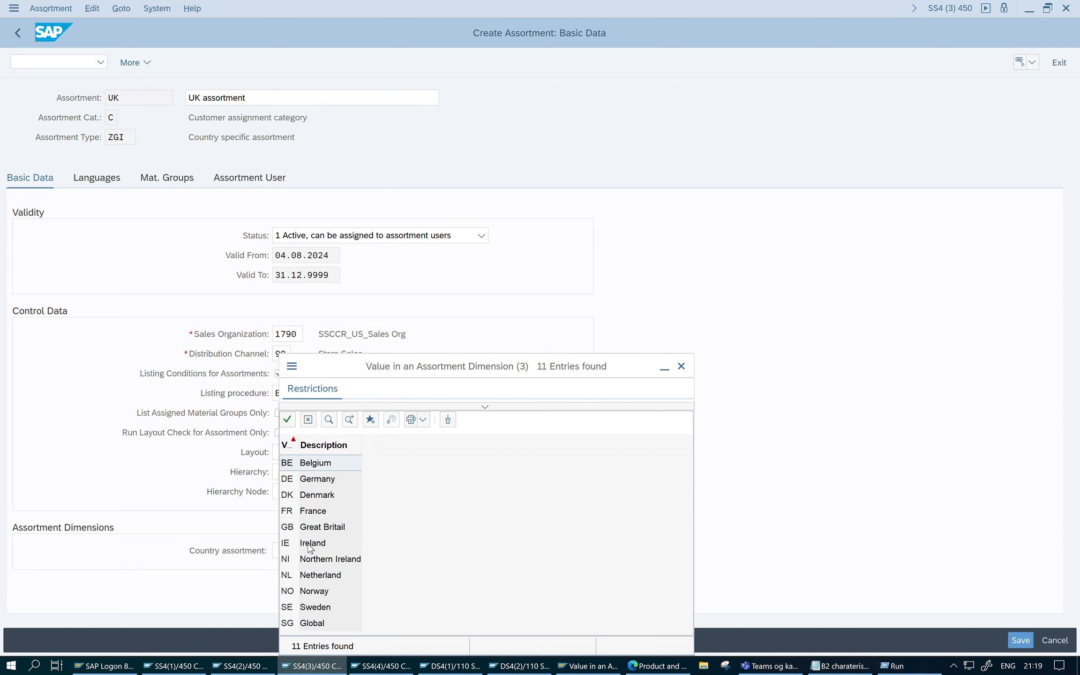
pyautogui.doubleClick(332, 527)
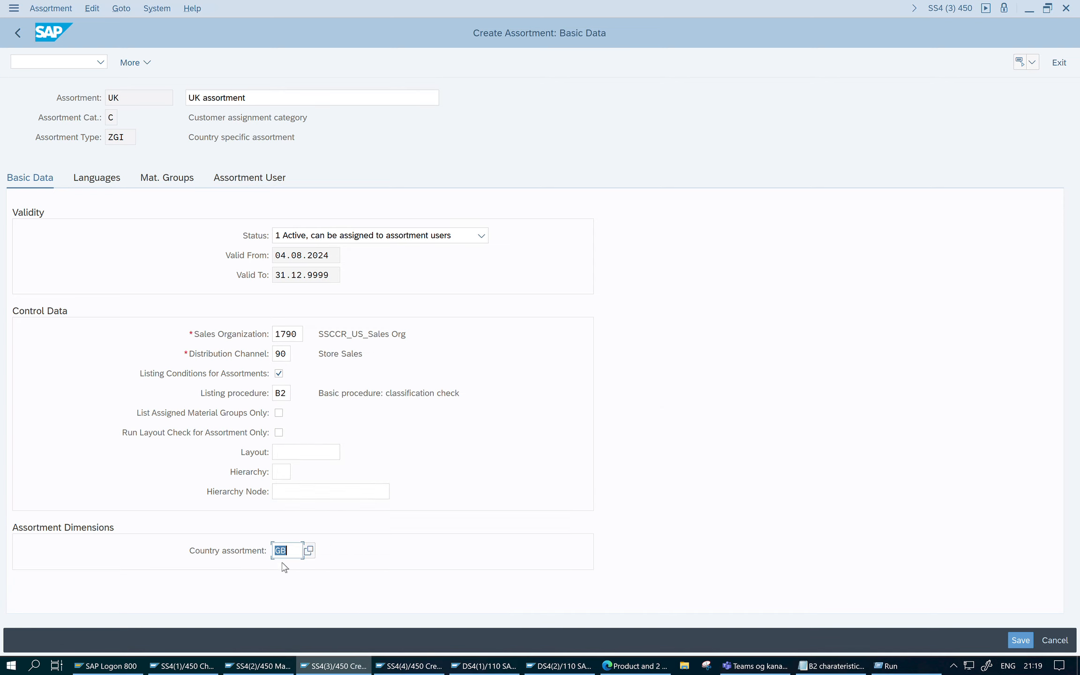
# - Assign Store Atlanta as the assortment user of the UK assortment and save it, creating the material segments through the update process
pyautogui.click(253, 183)
pyautogui.click(73, 271)
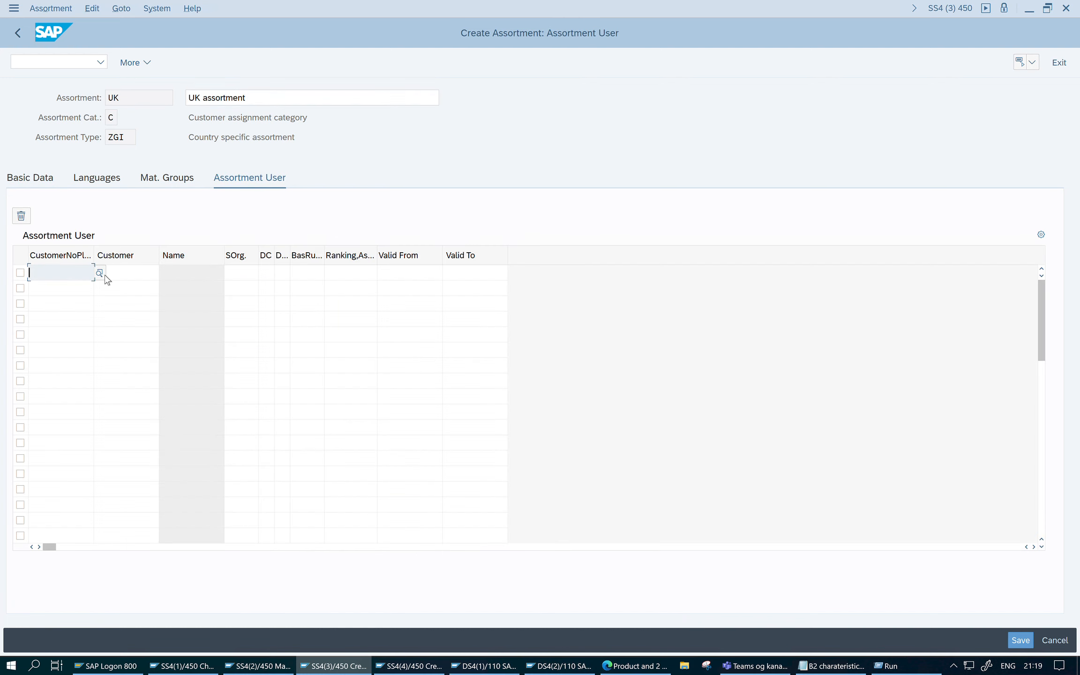
pyautogui.click(100, 275)
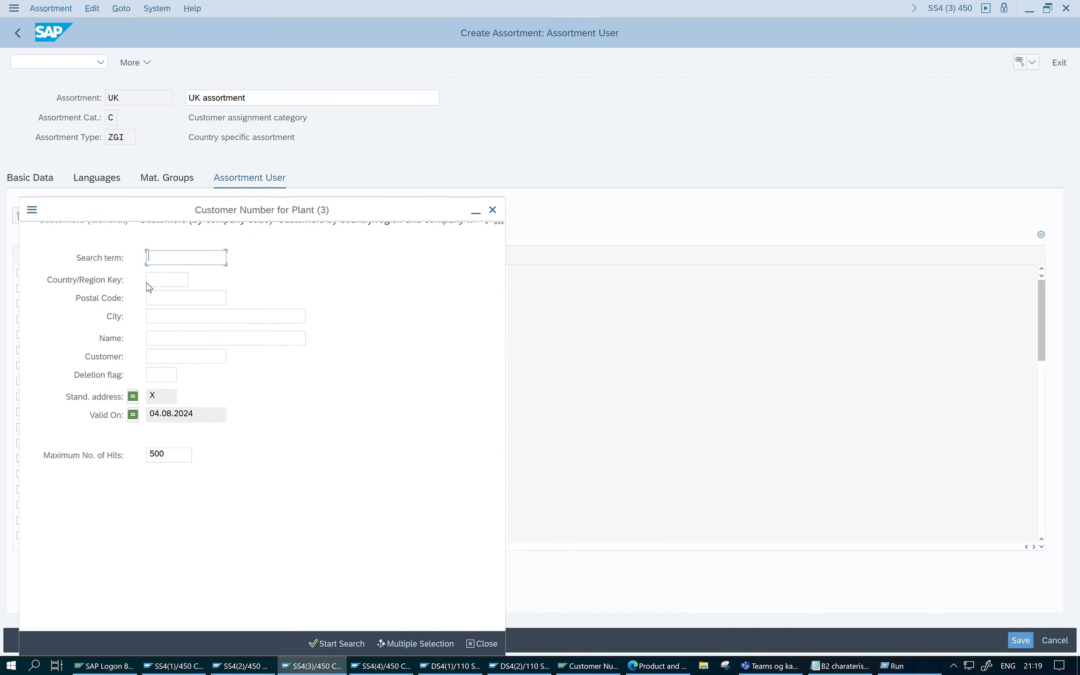
pyautogui.click(349, 644)
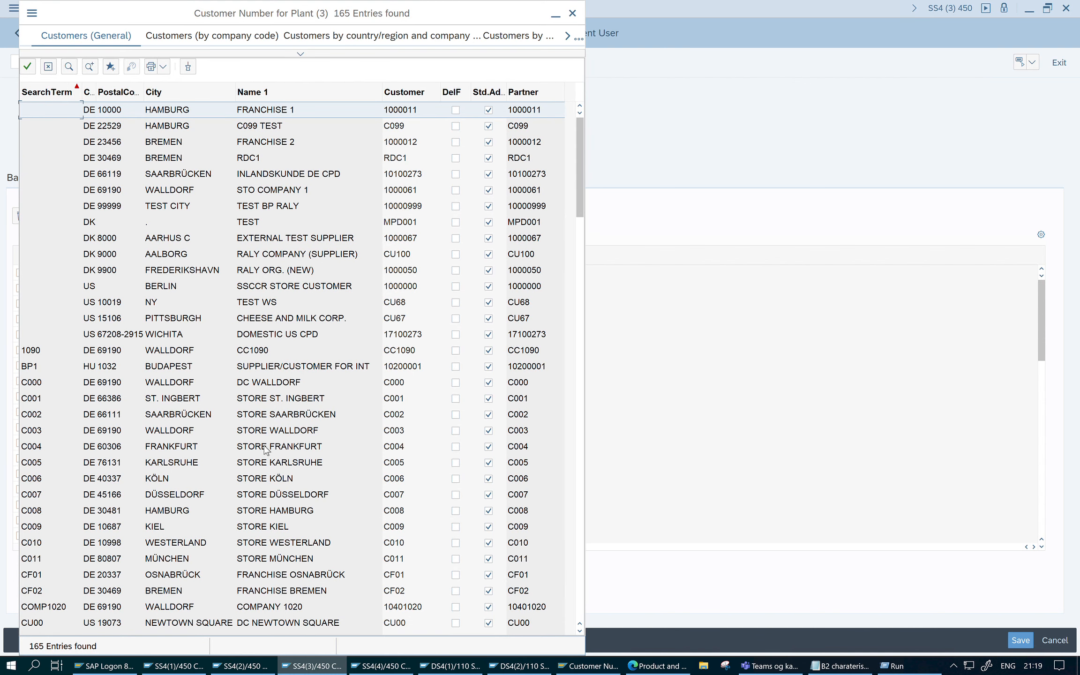
pyautogui.scroll(-6, 267, 450)
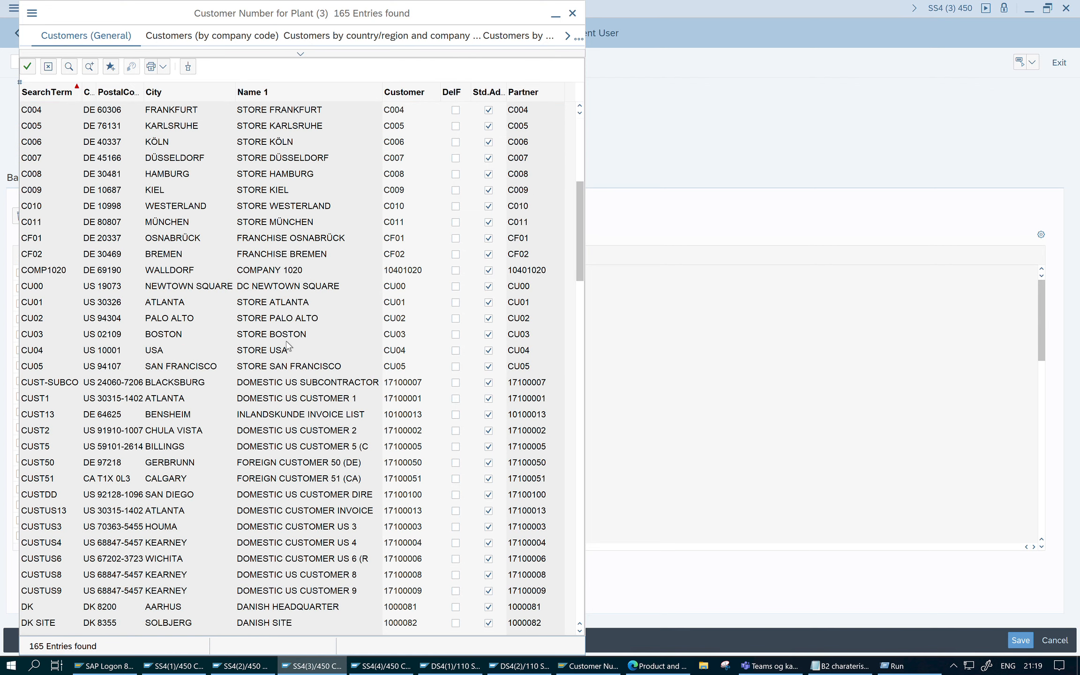
pyautogui.doubleClick(269, 304)
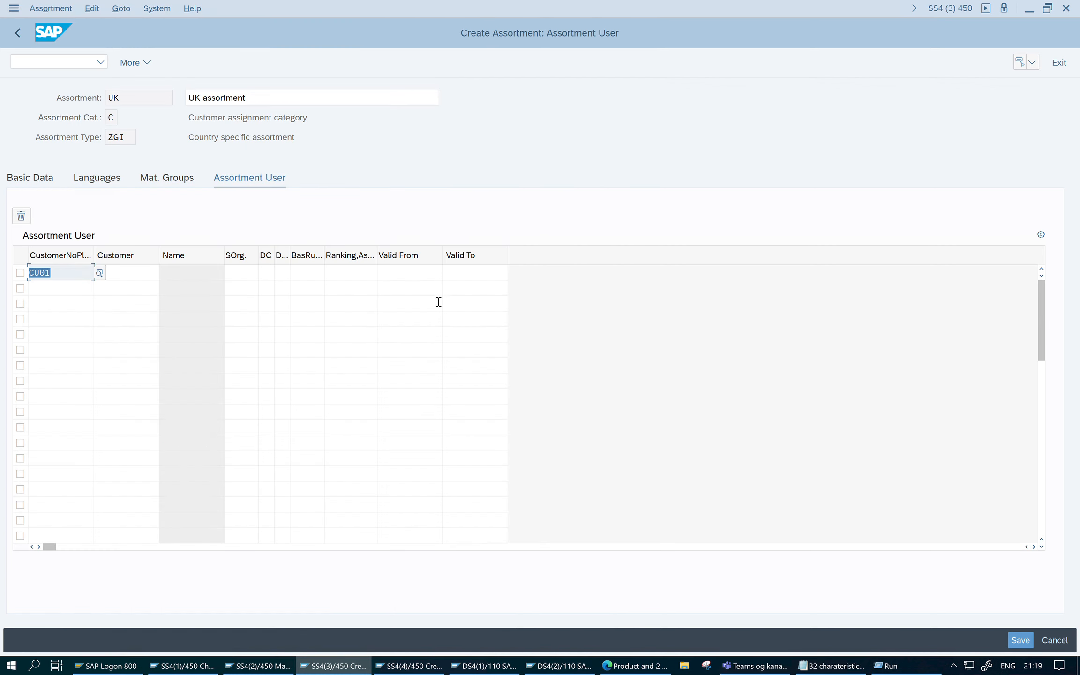
pyautogui.press('Return')
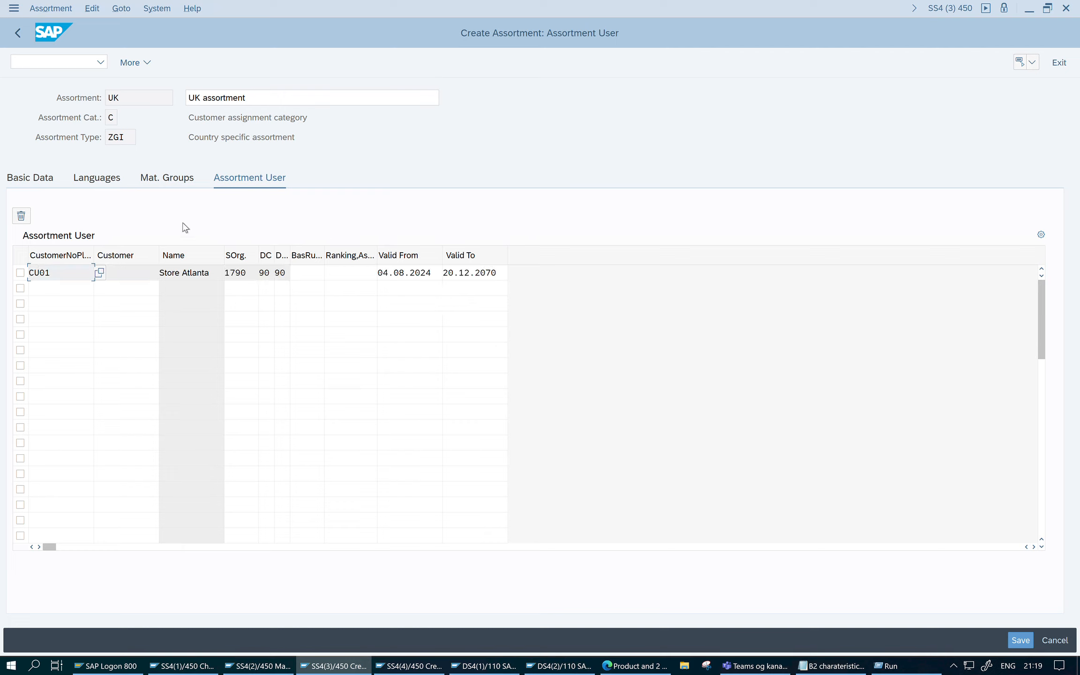
pyautogui.click(1024, 644)
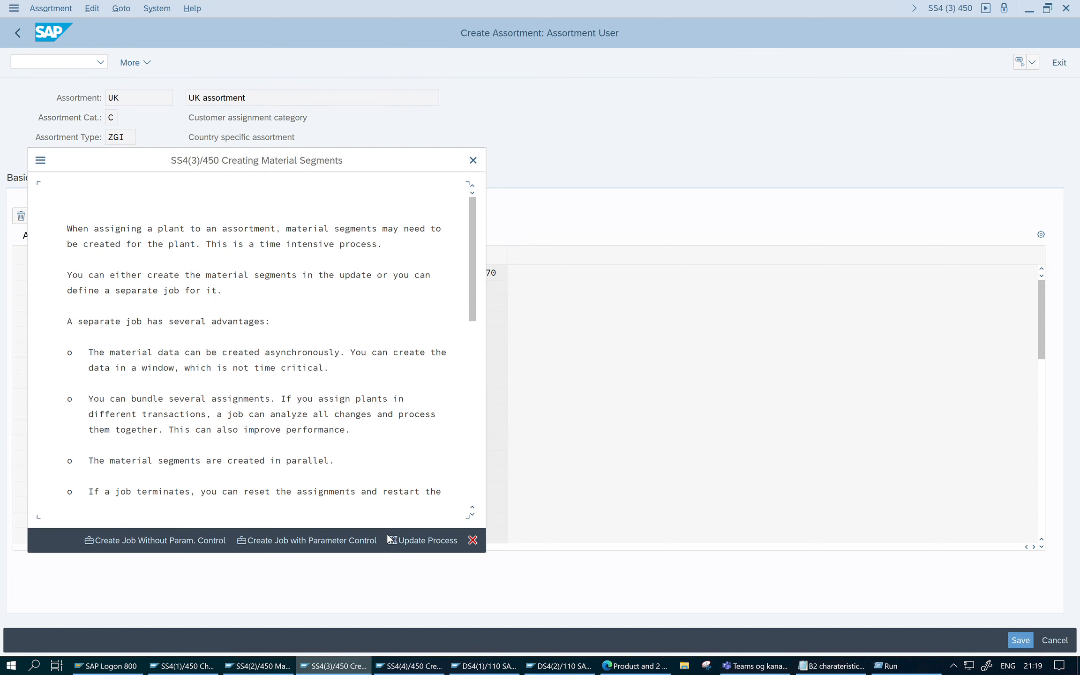
pyautogui.click(411, 541)
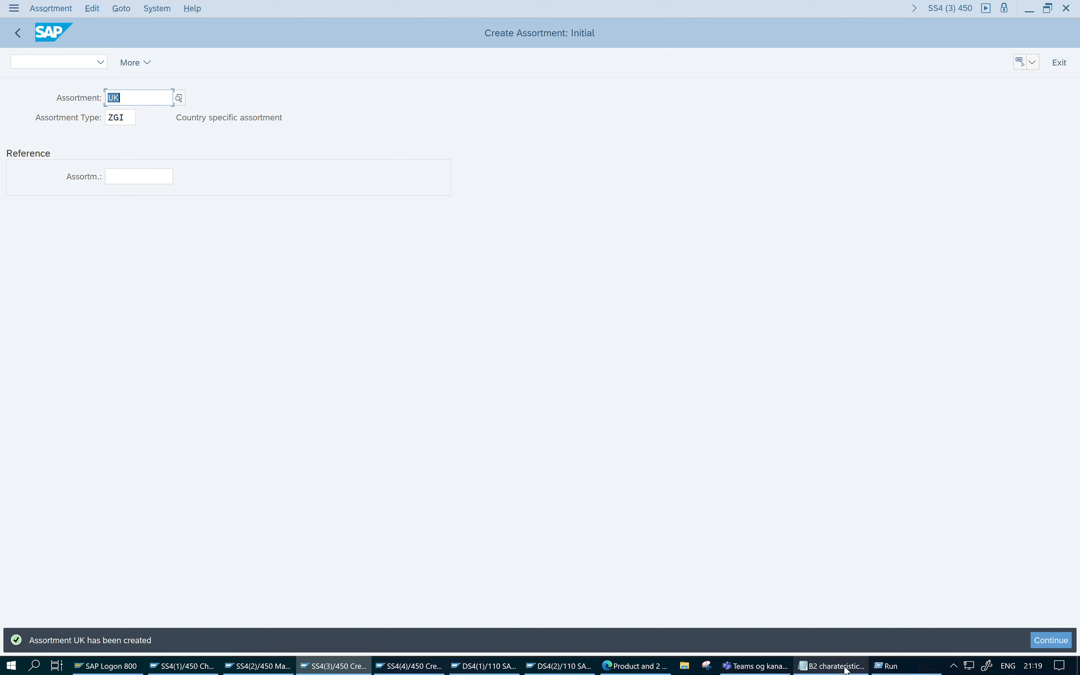
# - Check the setup steps in the B2 characteristics notes in Notepad and return to the Create Assortment session in SAP
pyautogui.click(864, 669)
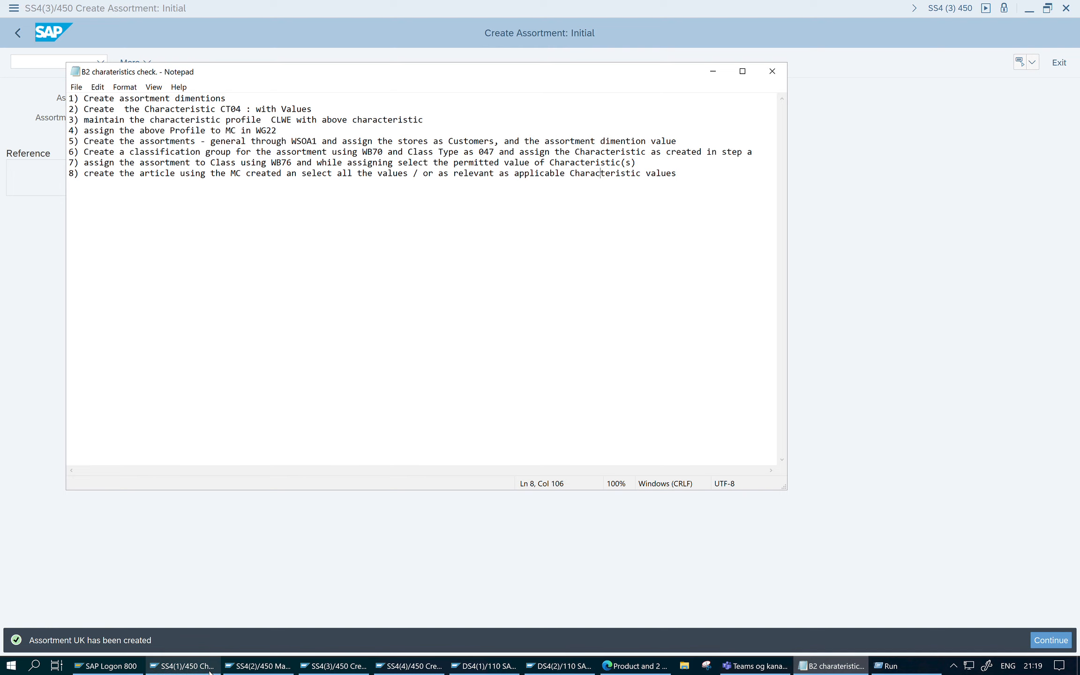
pyautogui.click(183, 666)
pyautogui.click(290, 667)
pyautogui.click(330, 665)
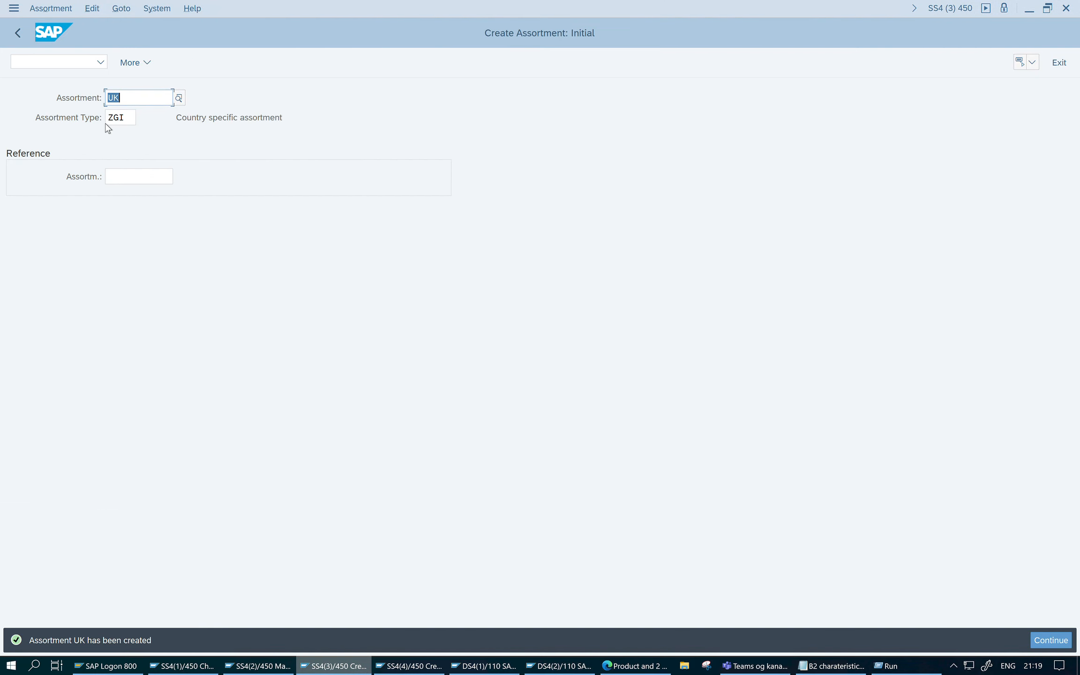
# - View the WB70 assortment class creation screen under Plant Data, Grouping, Assortment, and return to the transaction tree
pyautogui.click(17, 34)
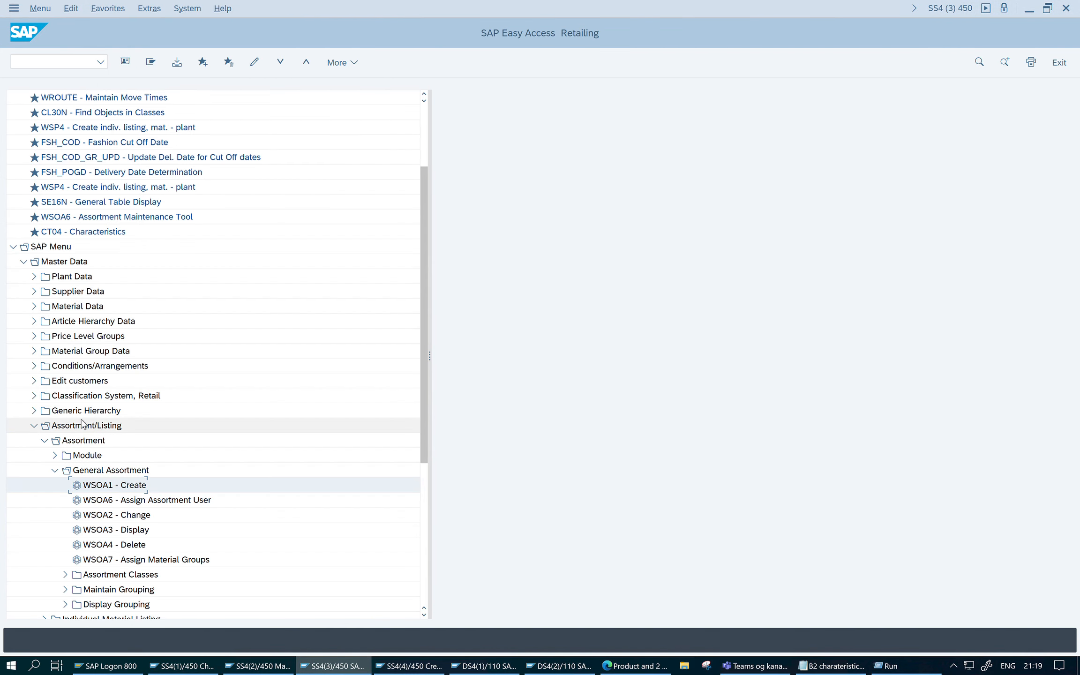
pyautogui.click(34, 277)
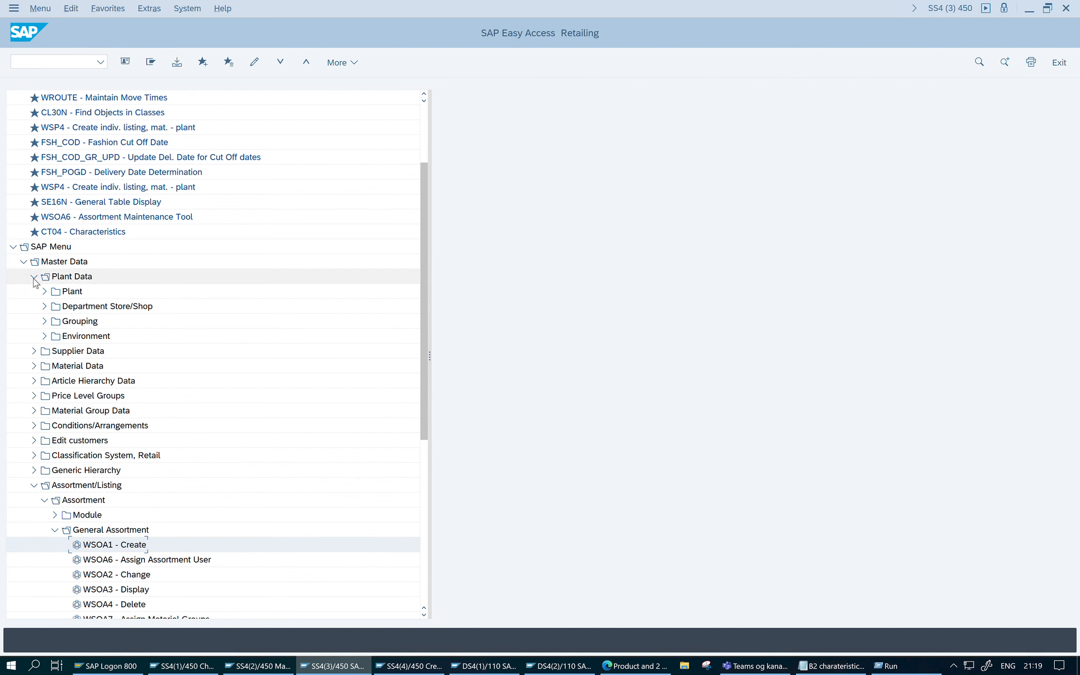
pyautogui.click(45, 291)
pyautogui.click(45, 291)
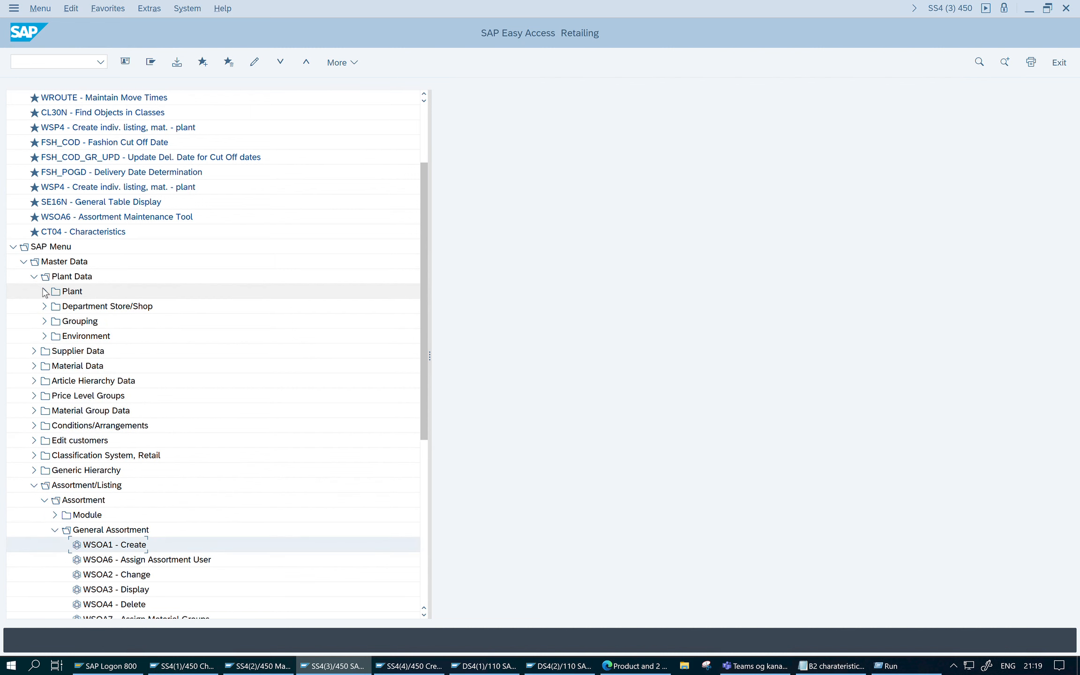
pyautogui.click(44, 321)
pyautogui.click(54, 368)
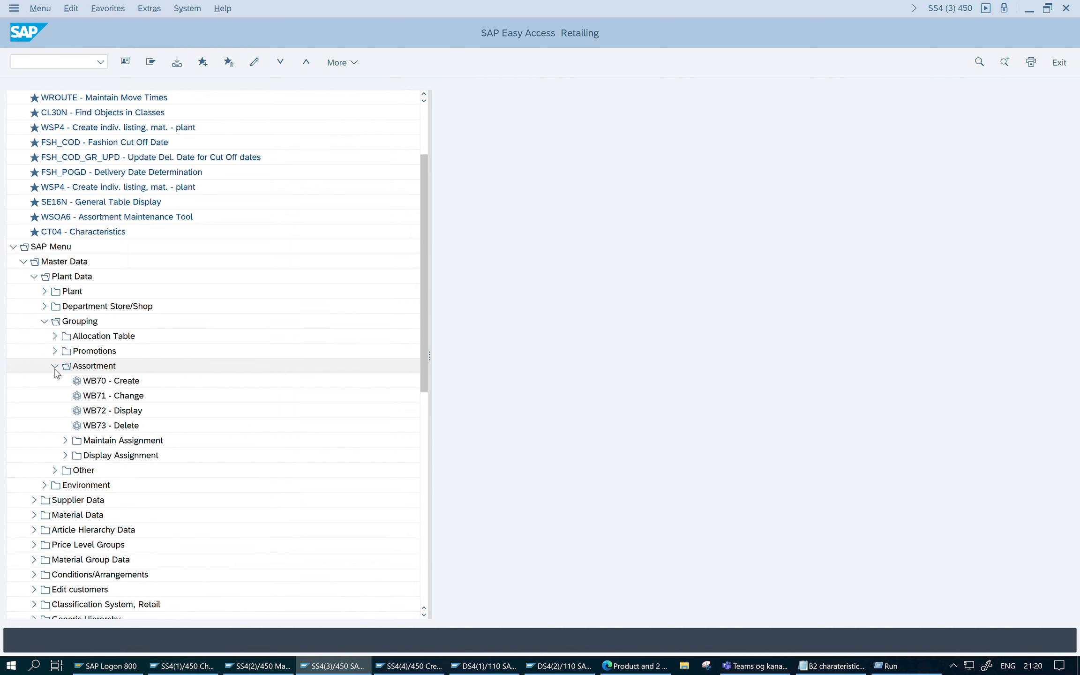
pyautogui.doubleClick(133, 383)
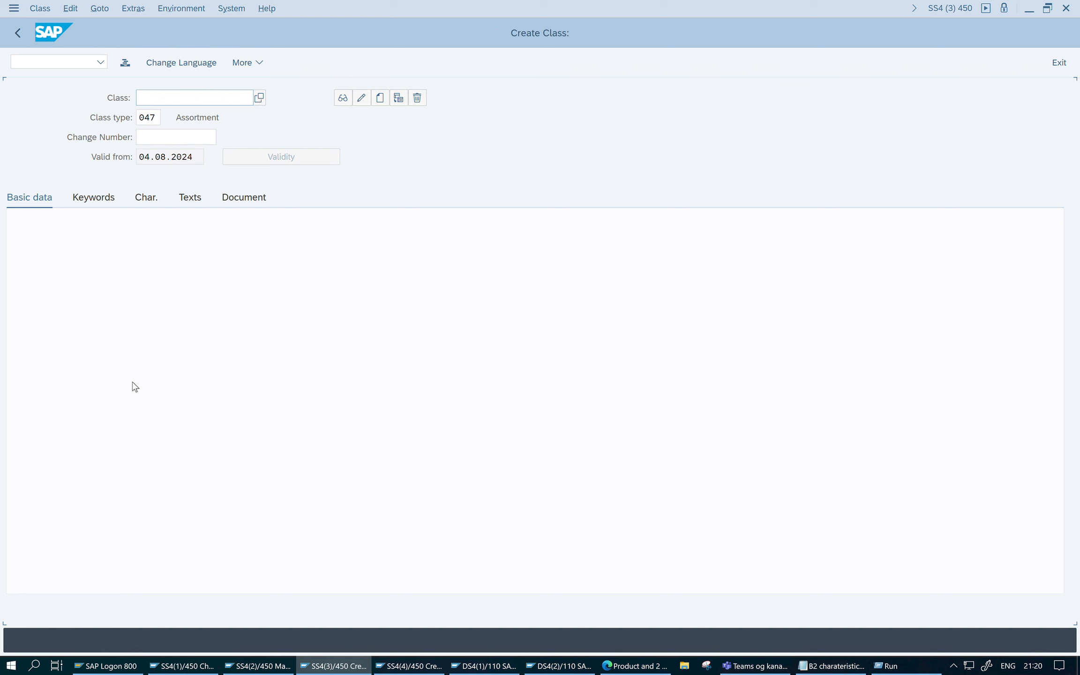
pyautogui.click(16, 33)
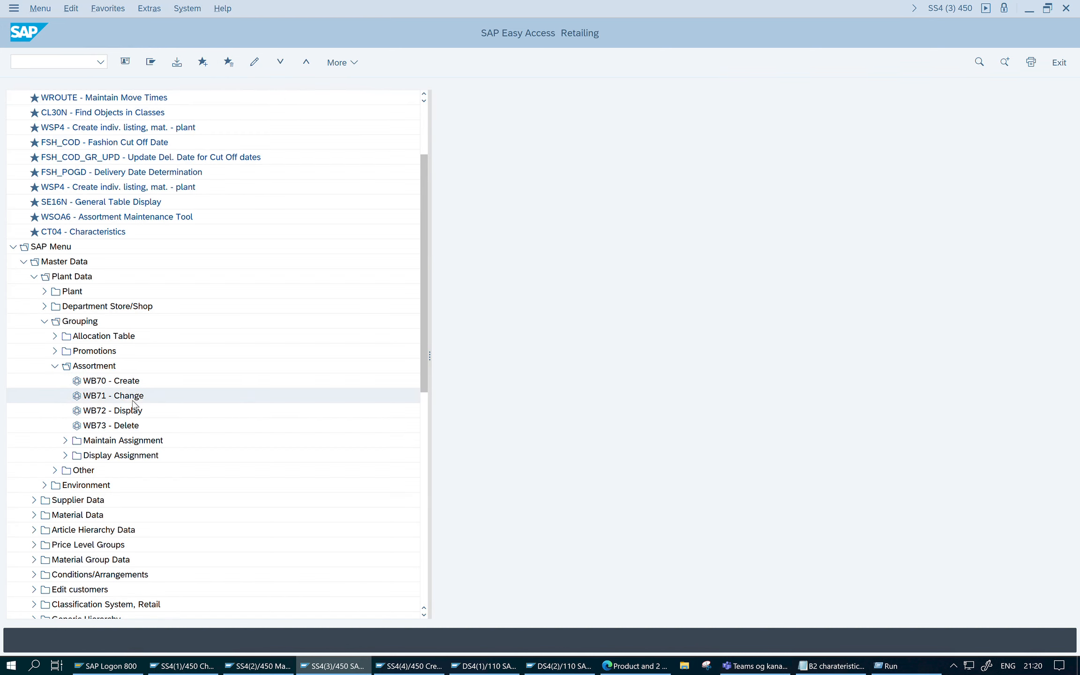
# - Open the existing assortment class COUNTRY of class type 047 for change with WB71
pyautogui.doubleClick(135, 405)
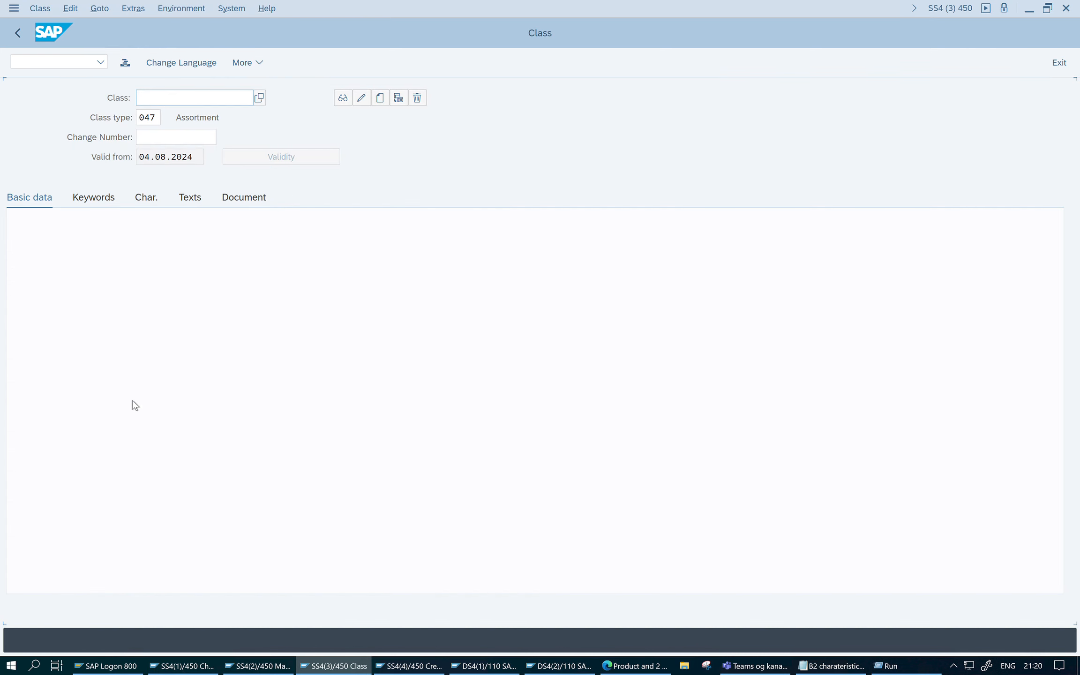
pyautogui.press('BackSpace')
pyautogui.click(188, 118)
pyautogui.click(159, 118)
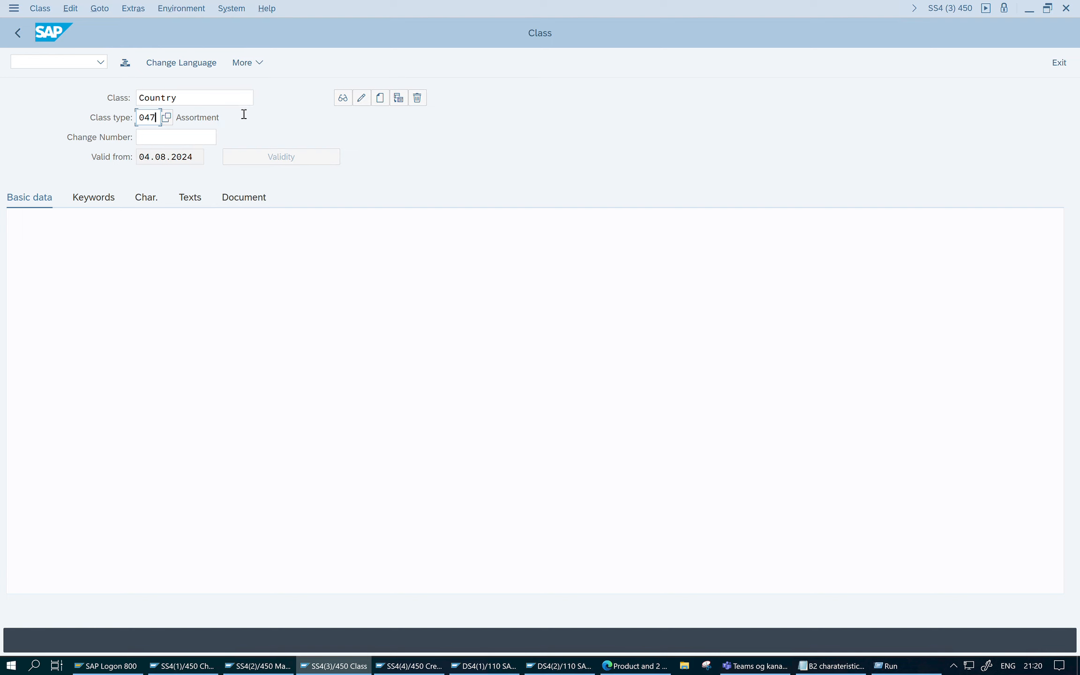
pyautogui.click(228, 100)
pyautogui.click(261, 100)
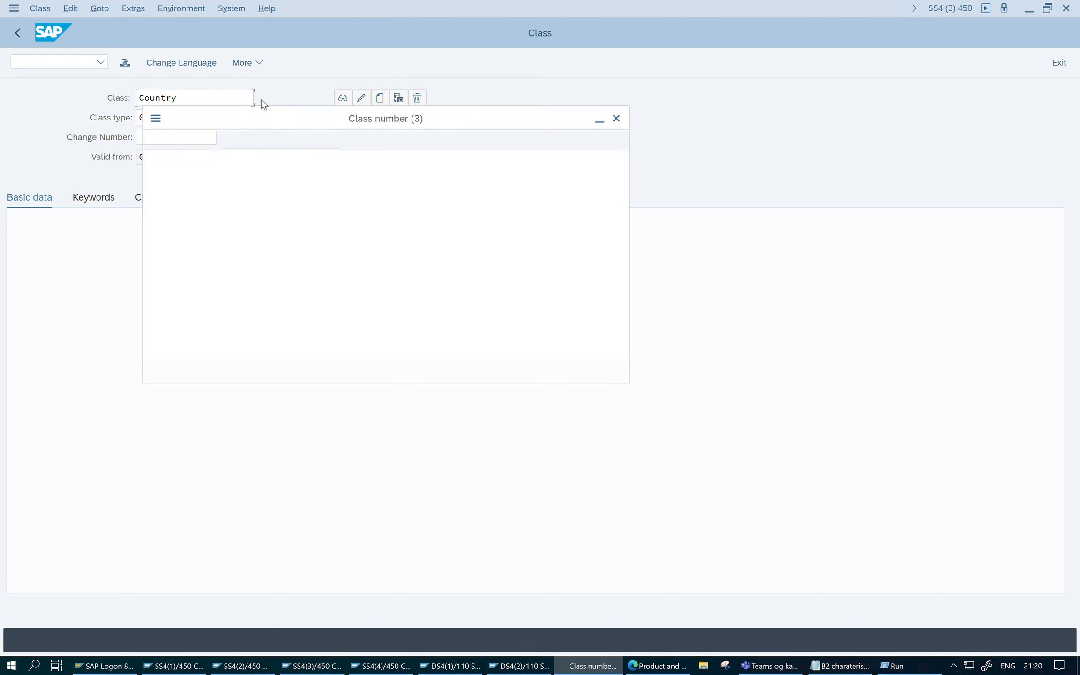
pyautogui.click(464, 385)
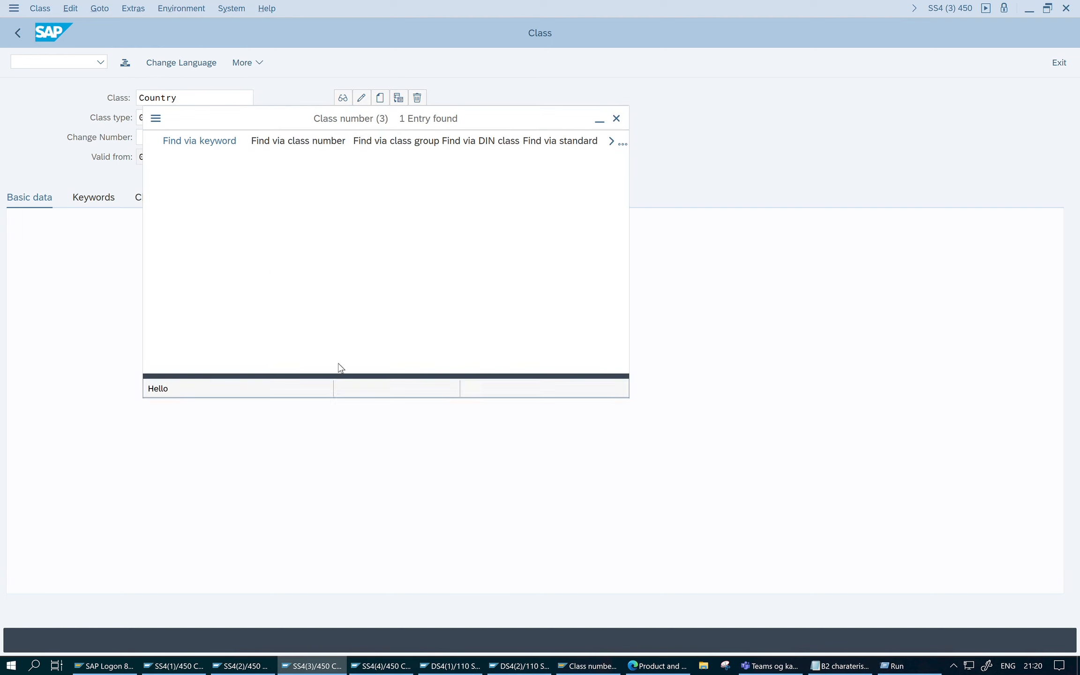
pyautogui.doubleClick(200, 216)
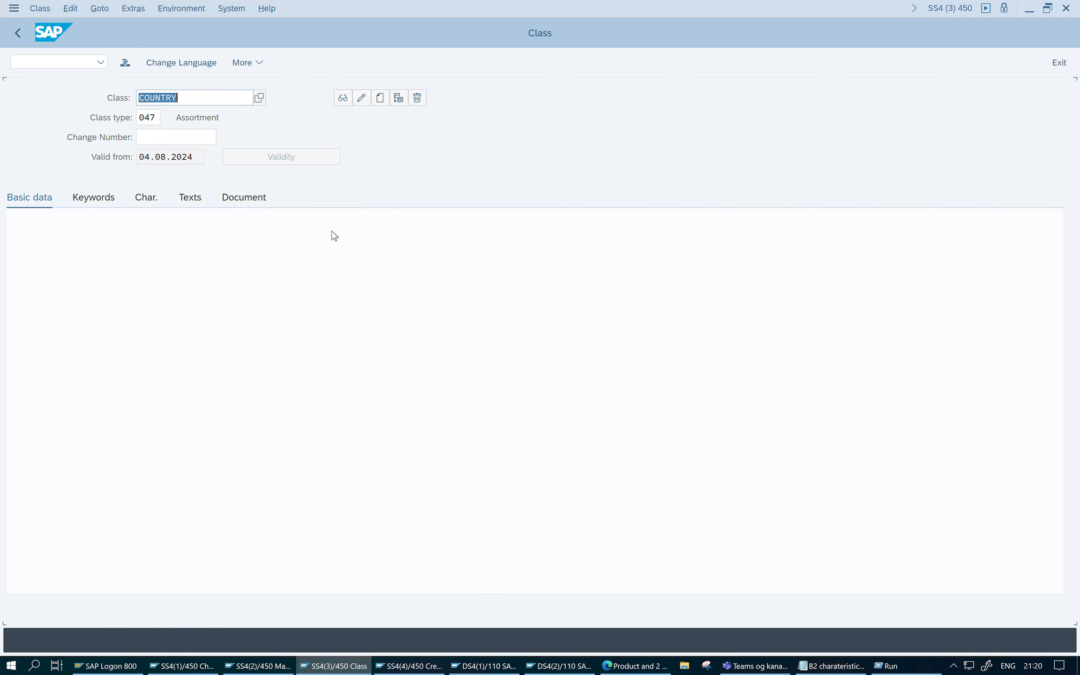
pyautogui.press('Return')
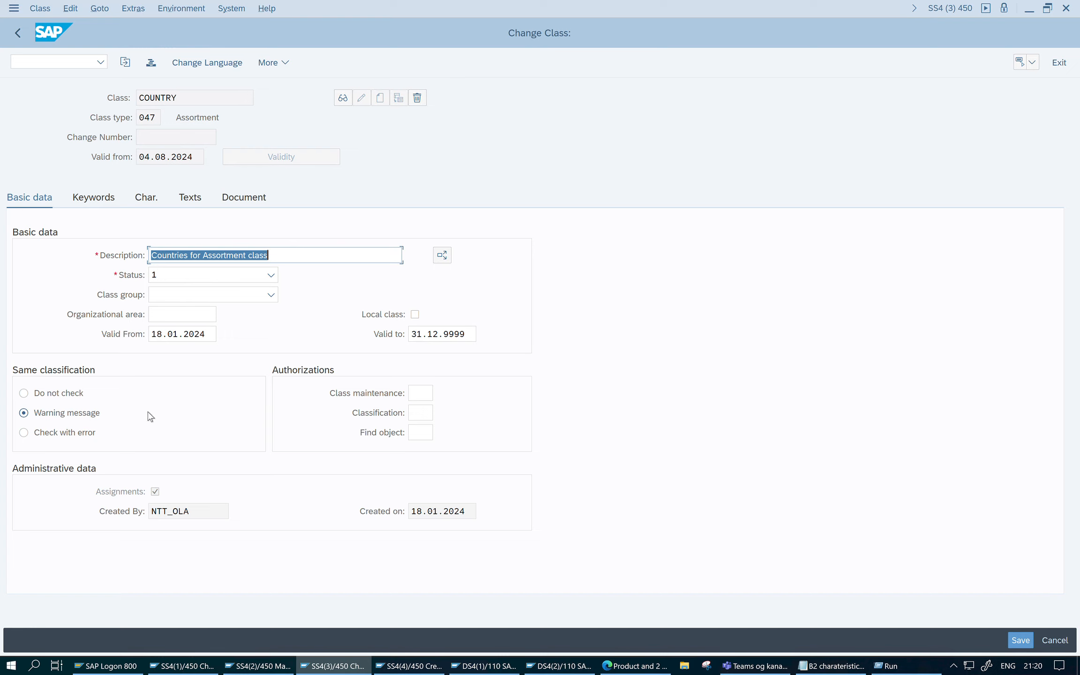
# - Review the COUNTRY class's class group options, keywords and assigned characteristic details, and return to the transaction tree
pyautogui.click(271, 295)
pyautogui.click(270, 295)
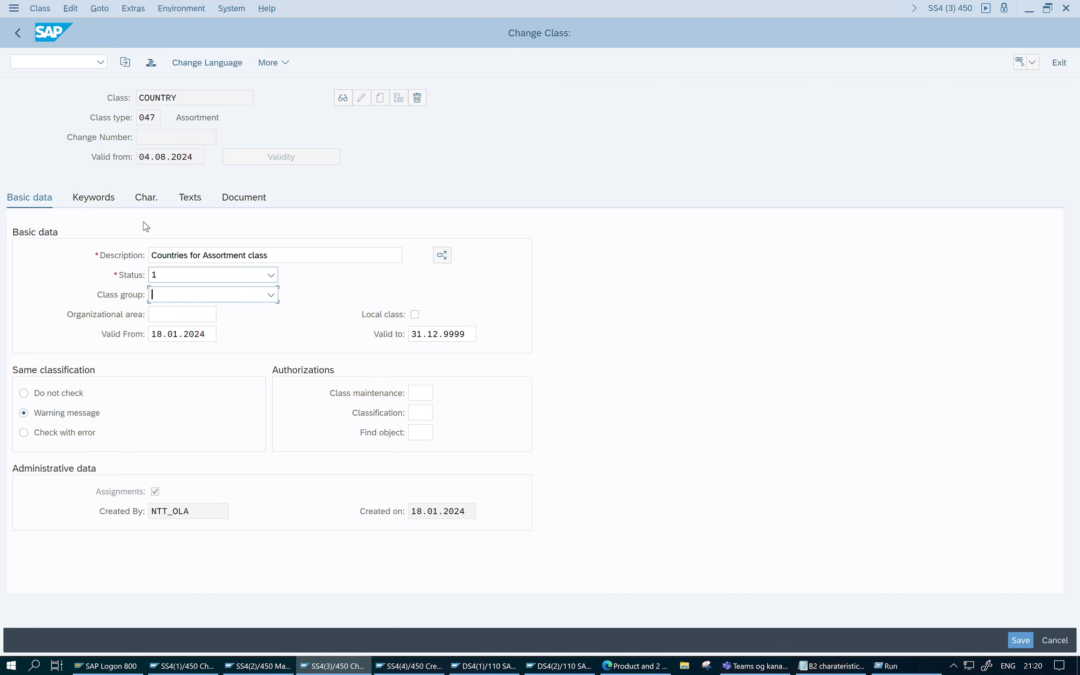
pyautogui.click(106, 206)
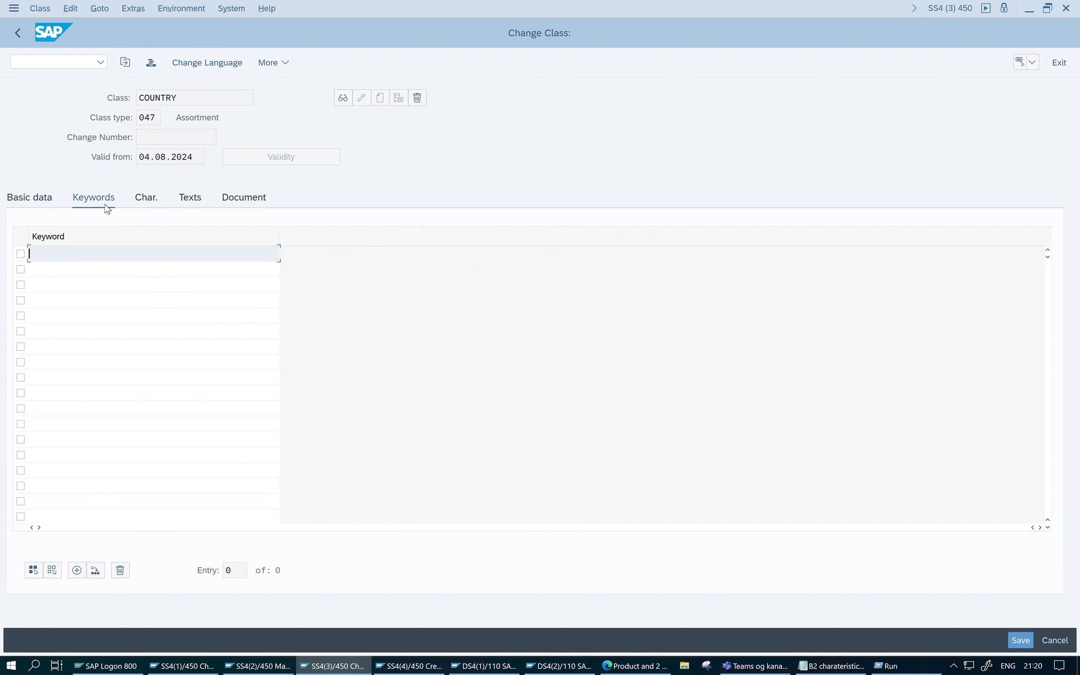
pyautogui.click(147, 200)
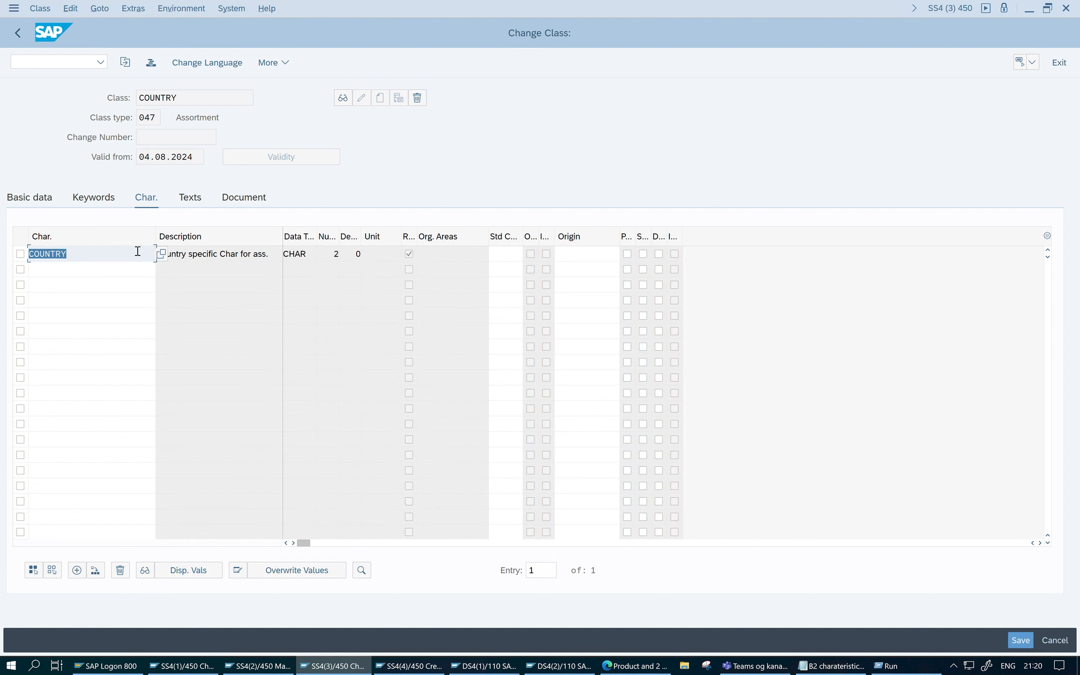
pyautogui.click(218, 253)
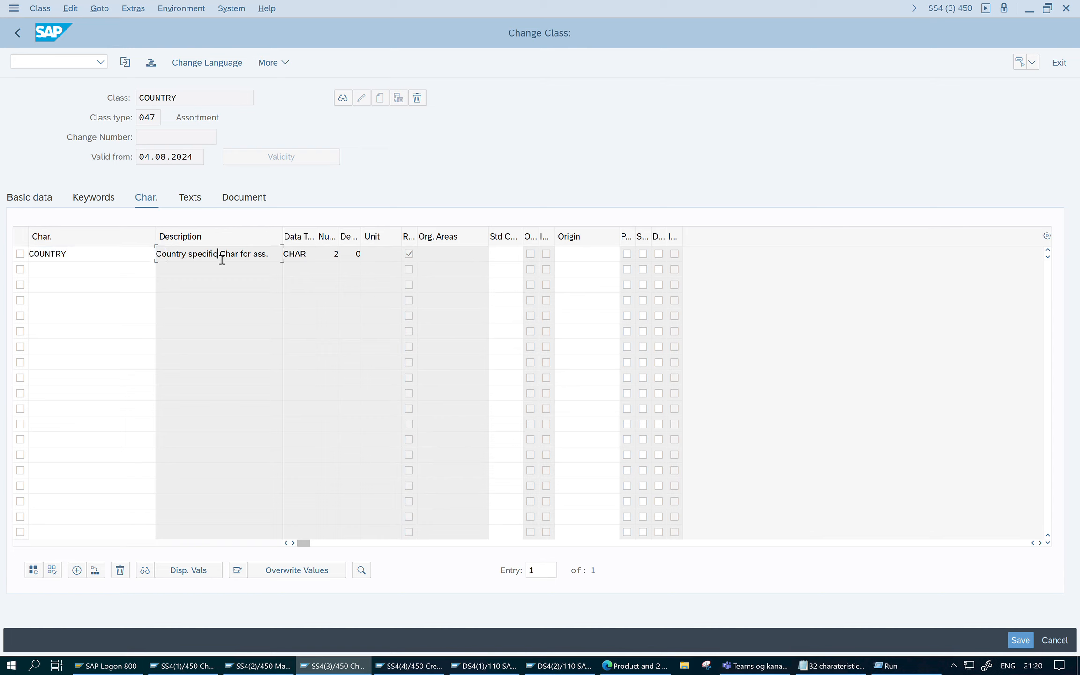
pyautogui.doubleClick(123, 256)
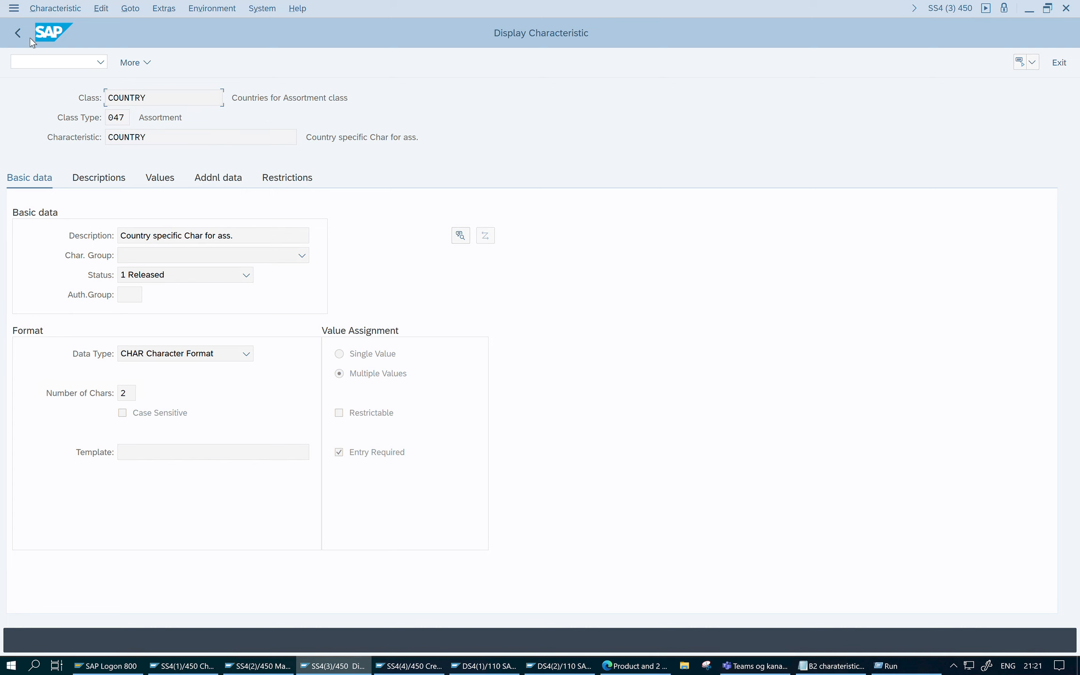
pyautogui.click(18, 32)
pyautogui.click(17, 32)
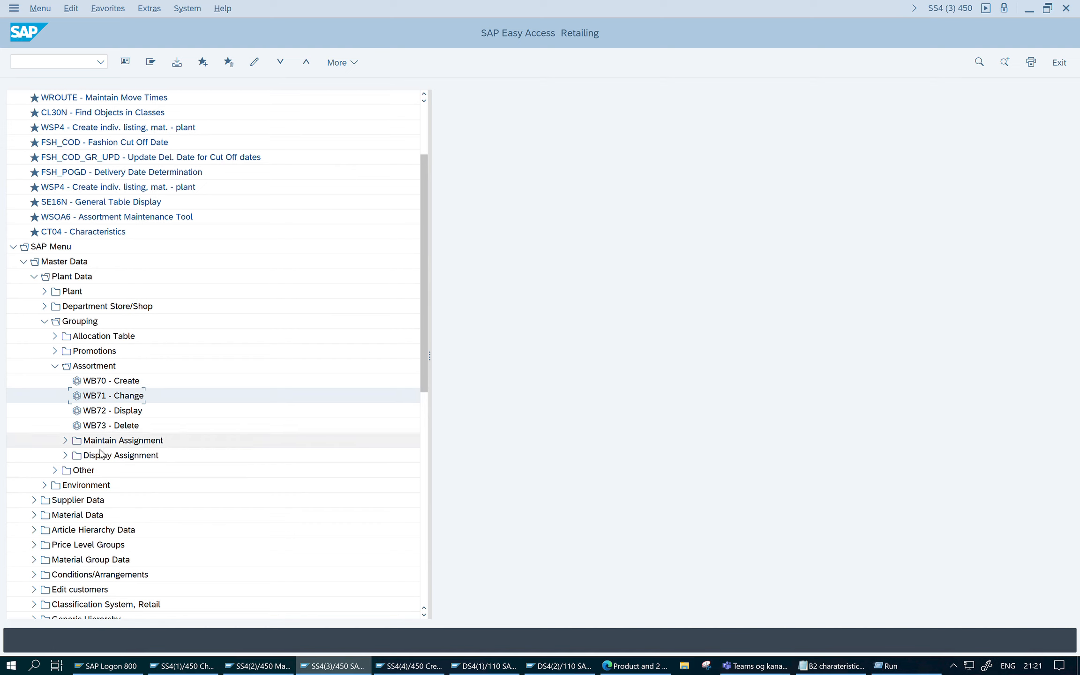
# - Open WB76 - Assortment in a Class and load the assignments of class COUNTRY, class type 047
pyautogui.click(65, 441)
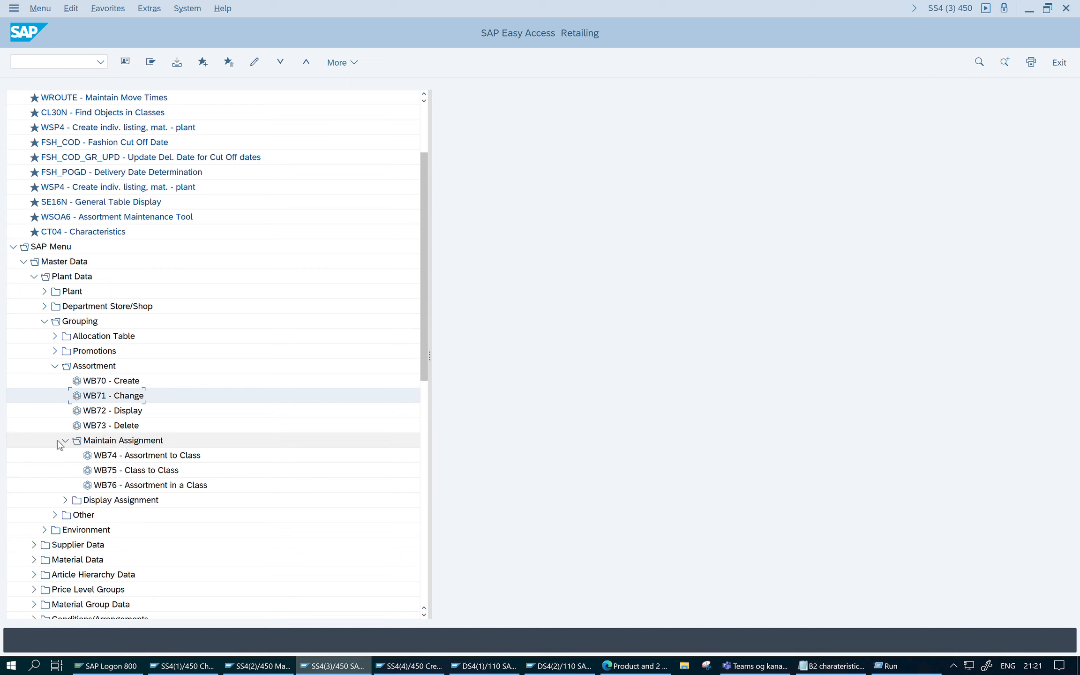
pyautogui.click(97, 487)
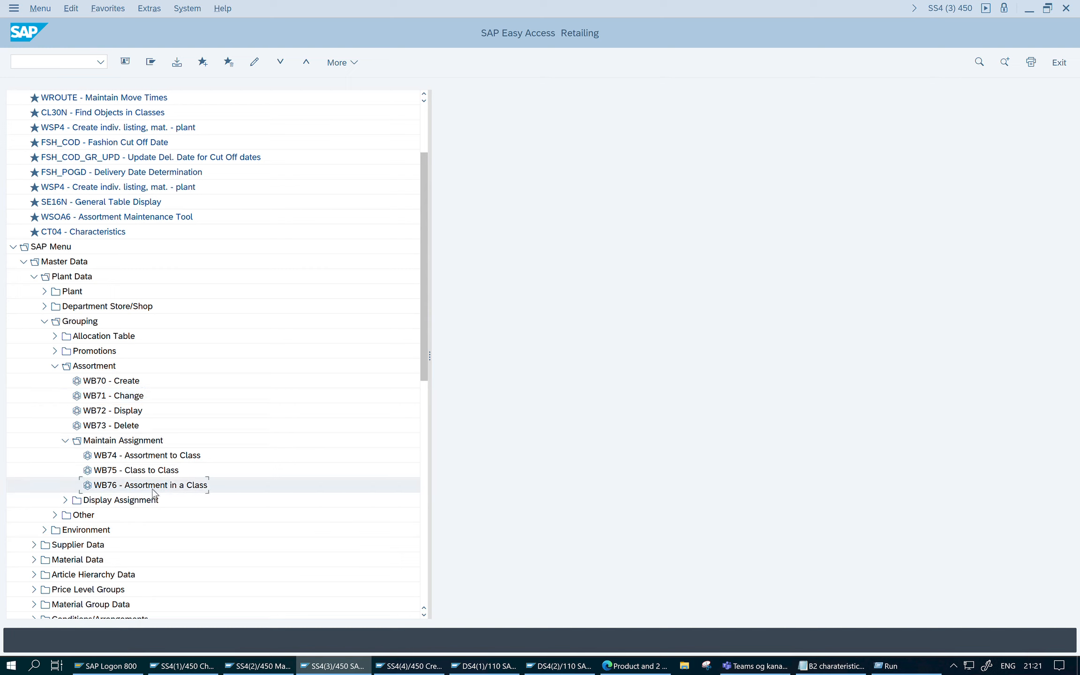
pyautogui.doubleClick(104, 487)
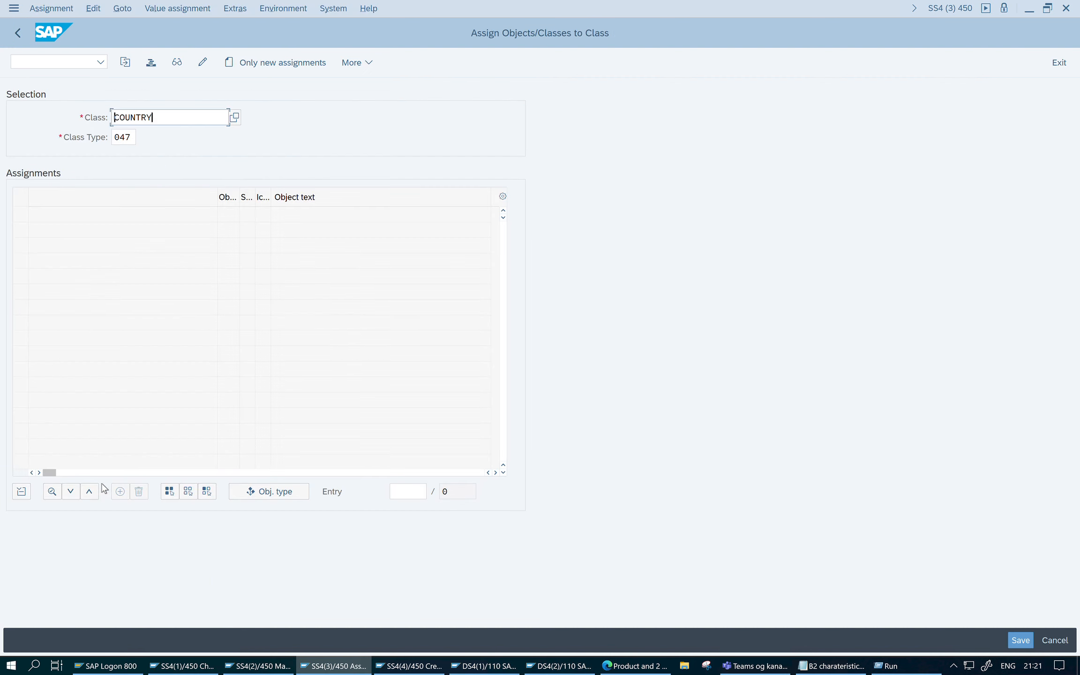
pyautogui.press('Return')
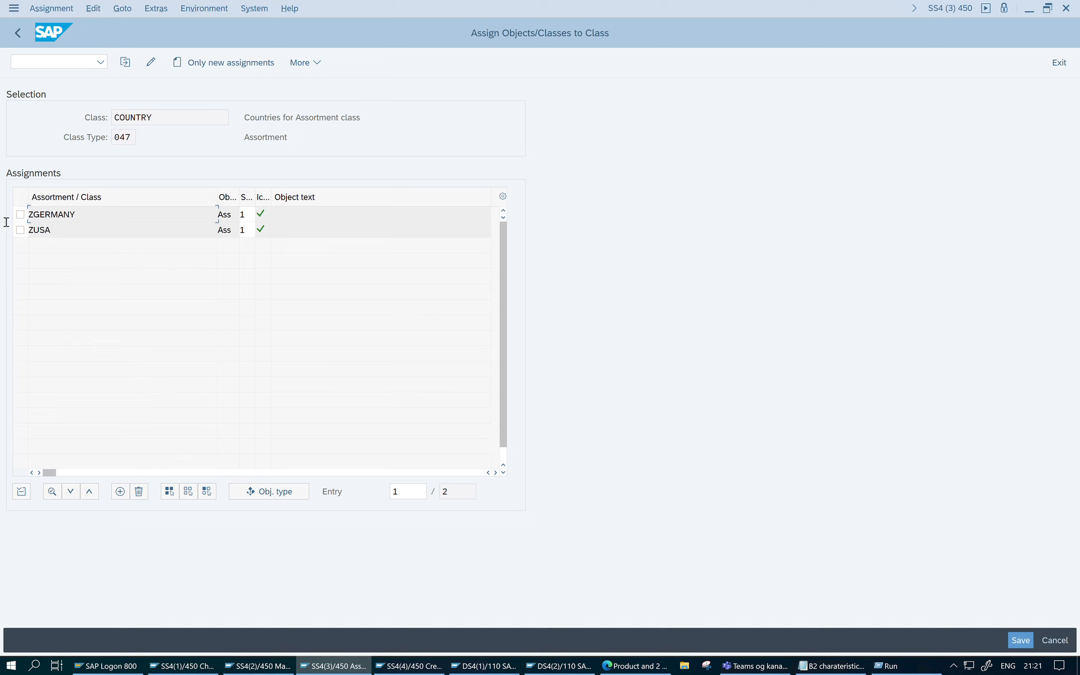
# - Start entering new assignments for the COUNTRY class with Assortment as the object type
pyautogui.moveTo(6, 222); pyautogui.dragTo(6, 223)
pyautogui.moveTo(123, 233); pyautogui.dragTo(5, 232)
pyautogui.click(248, 65)
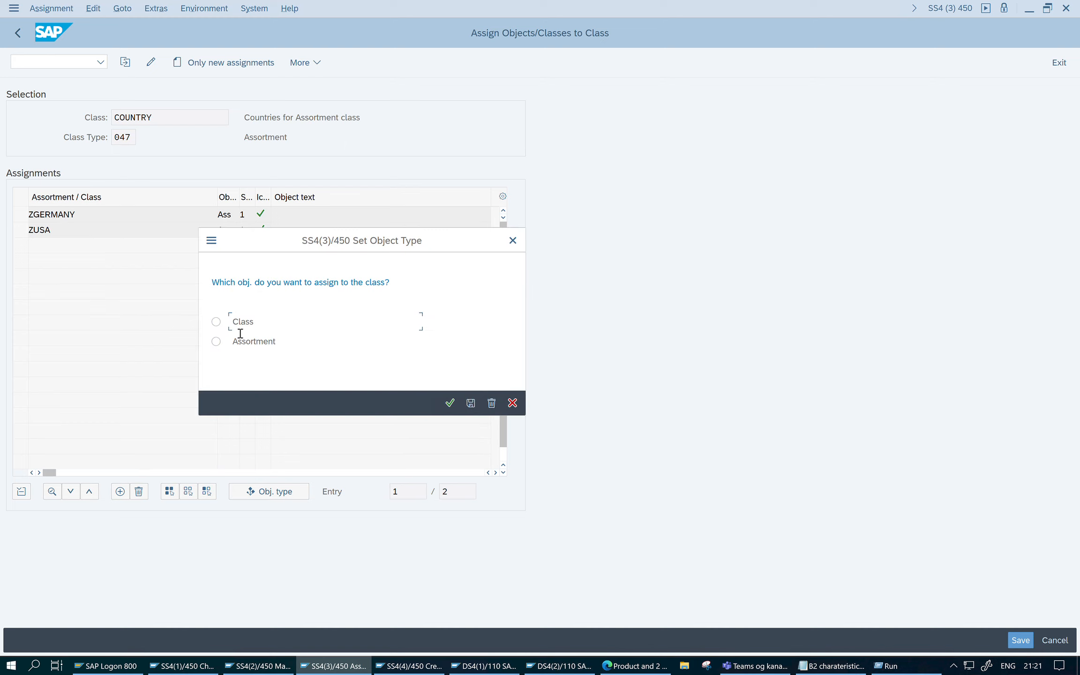
pyautogui.click(216, 341)
pyautogui.click(450, 404)
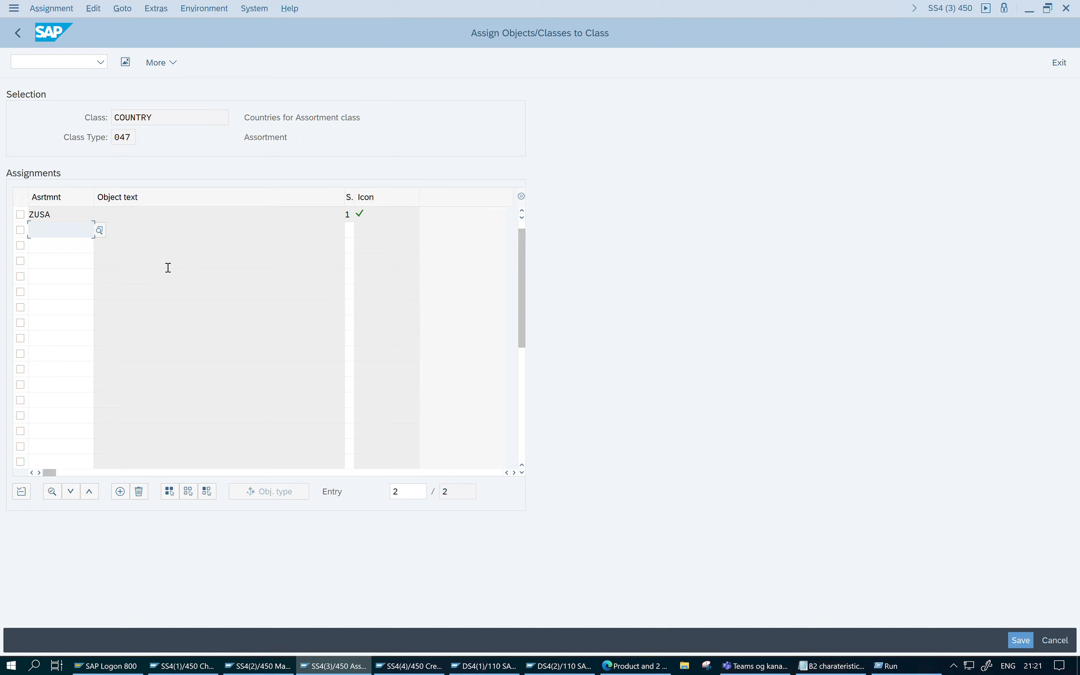
# - Add the UK assortment as a new assignment to the COUNTRY class
pyautogui.write('UK')
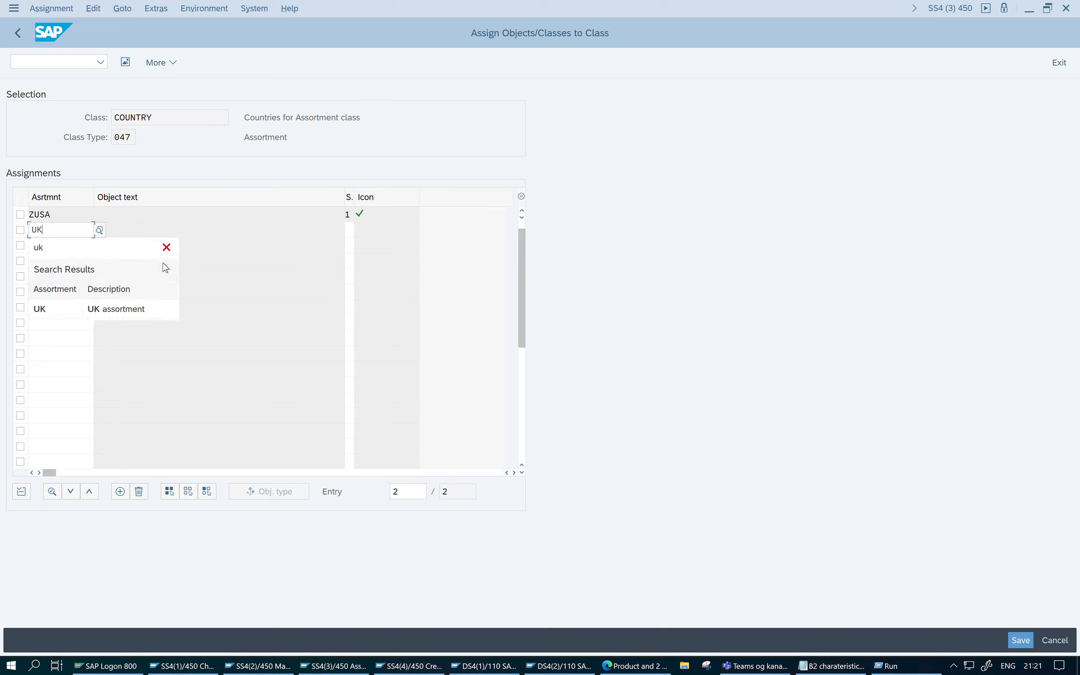
pyautogui.click(117, 310)
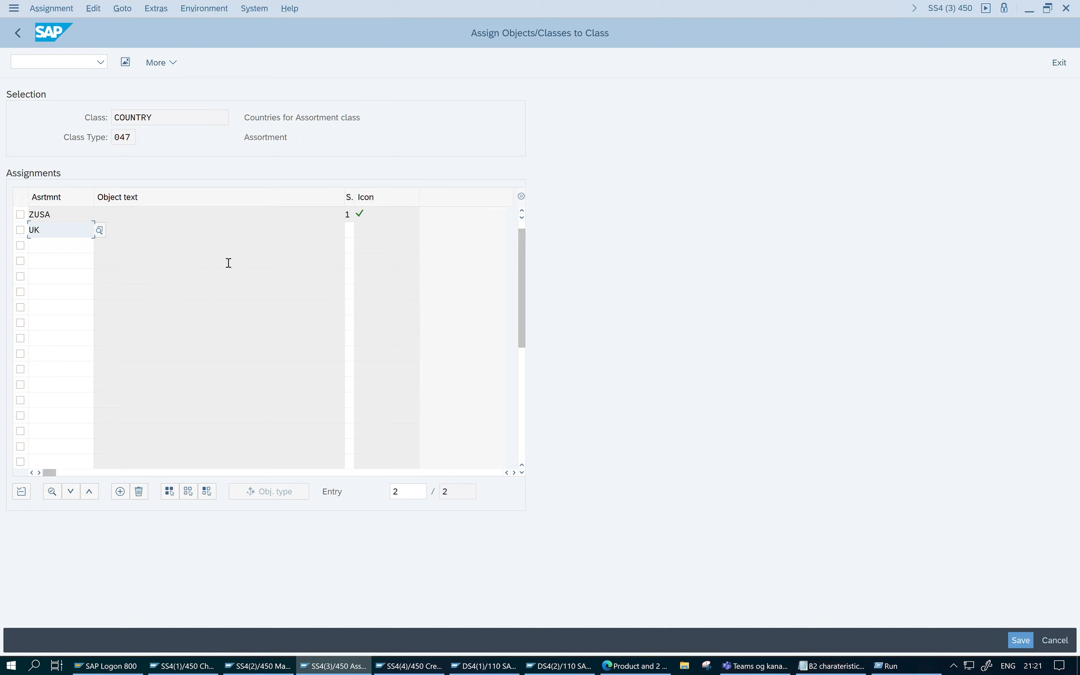
pyautogui.press('Return')
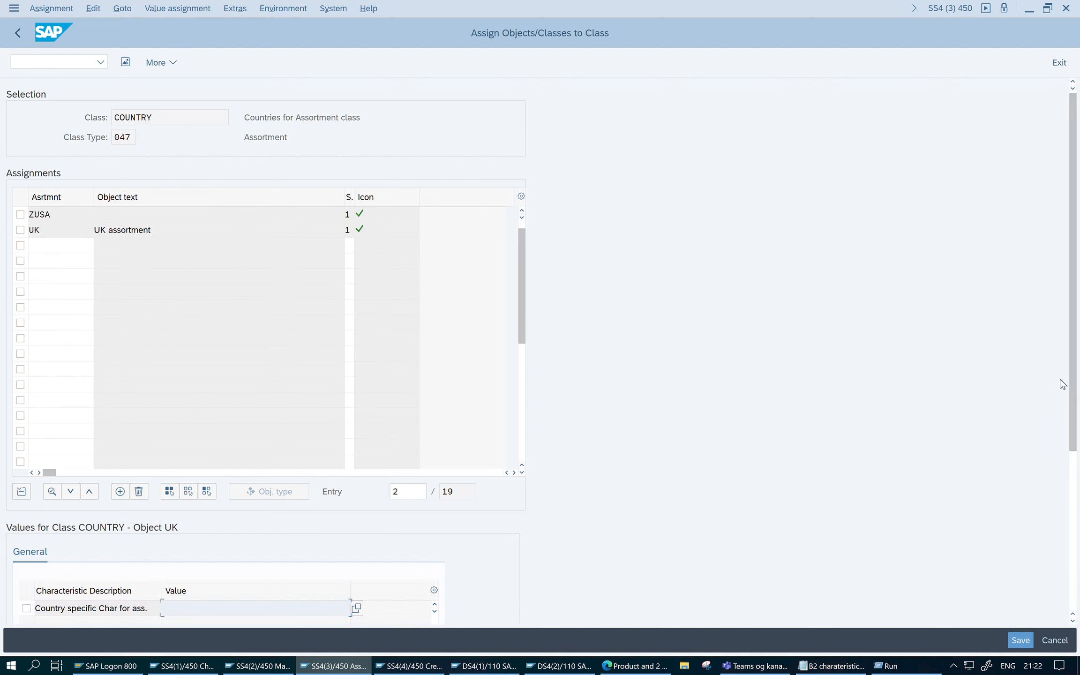
# - Set the UK assortment's country-specific characteristic to GB and save the class assignments
pyautogui.moveTo(1075, 382); pyautogui.dragTo(1076, 518)
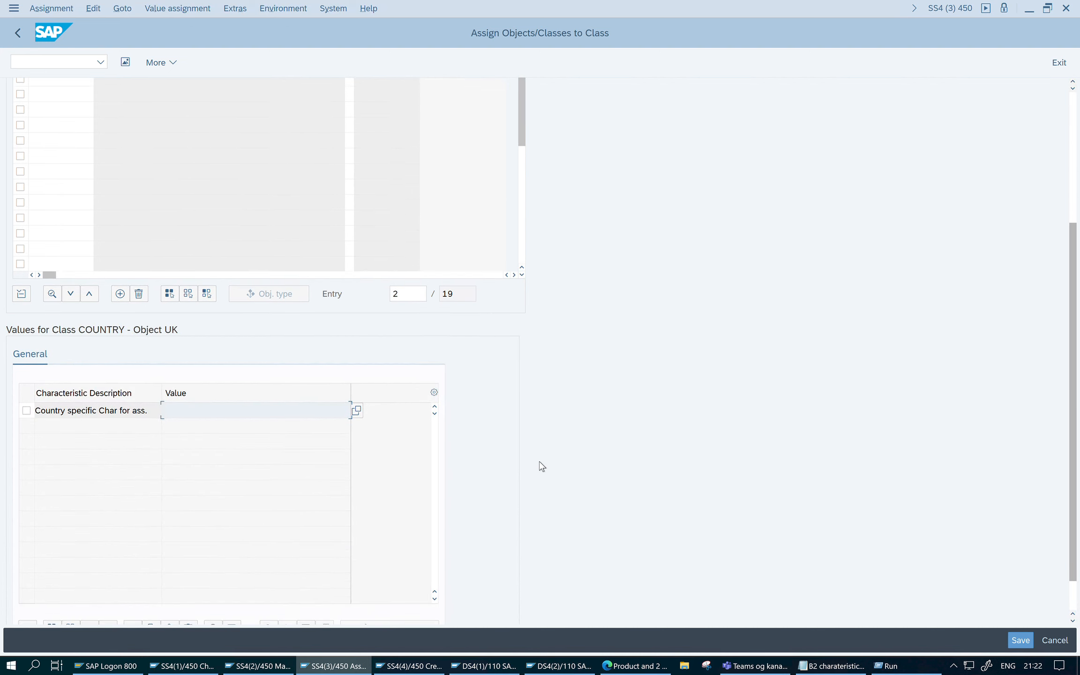
pyautogui.scroll(3, 277, 390)
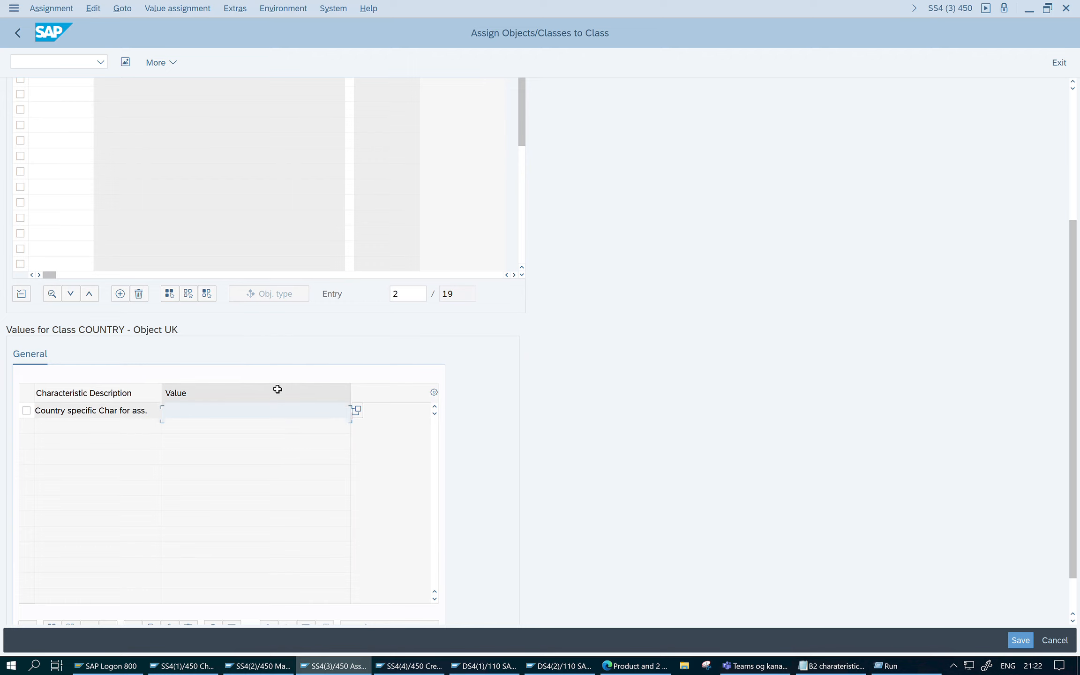
pyautogui.scroll(1, 277, 390)
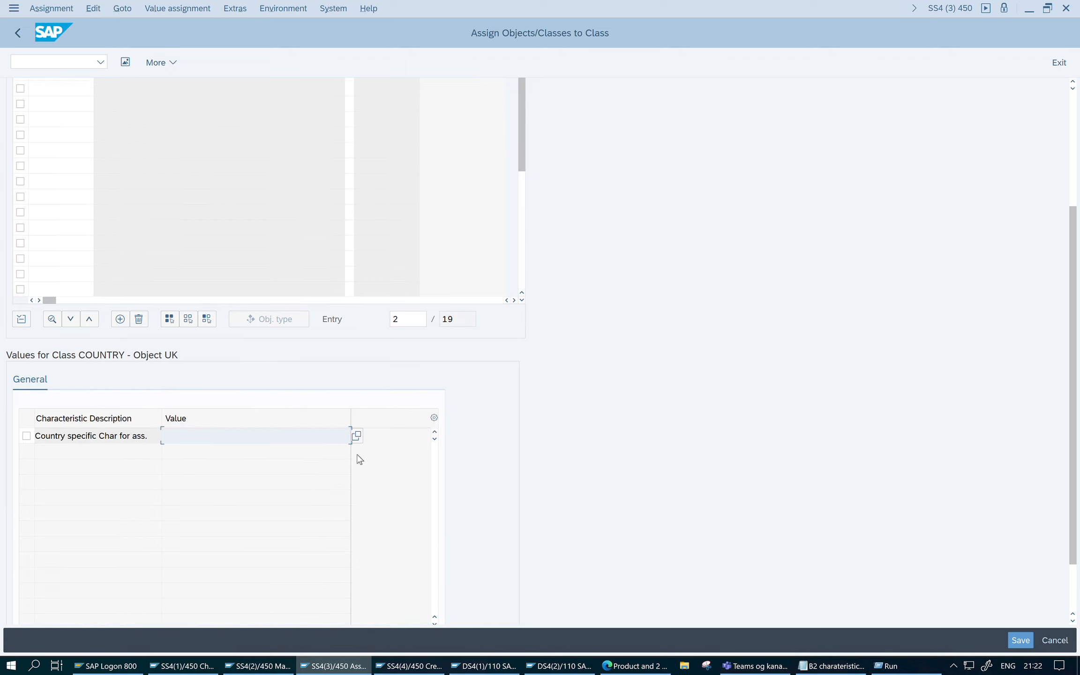
pyautogui.click(361, 436)
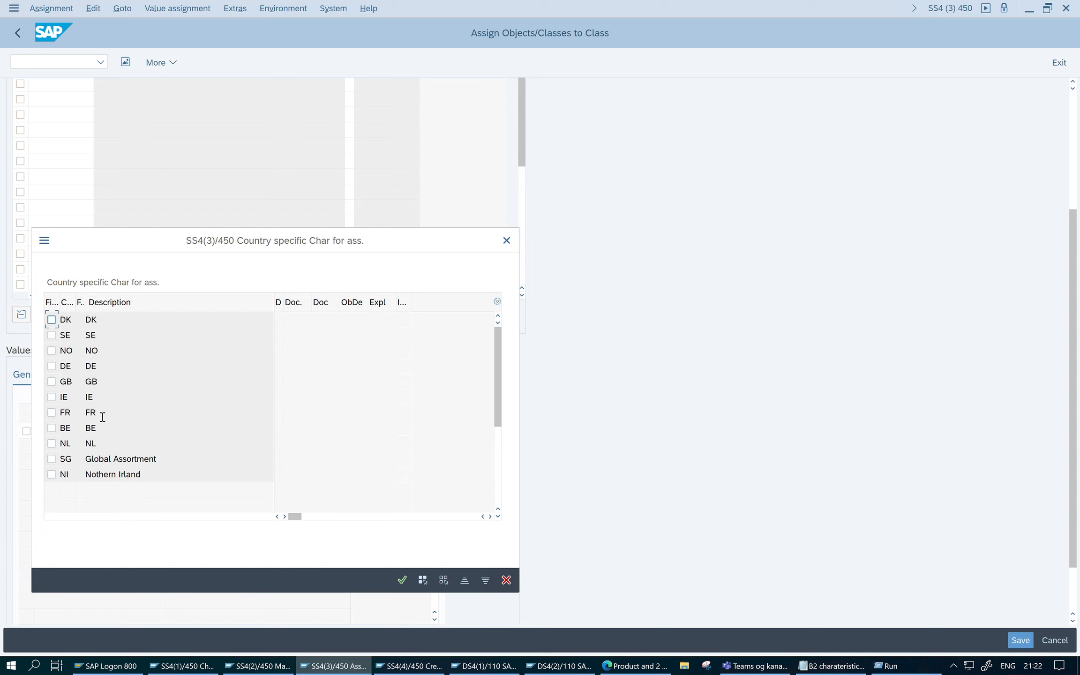
pyautogui.click(52, 382)
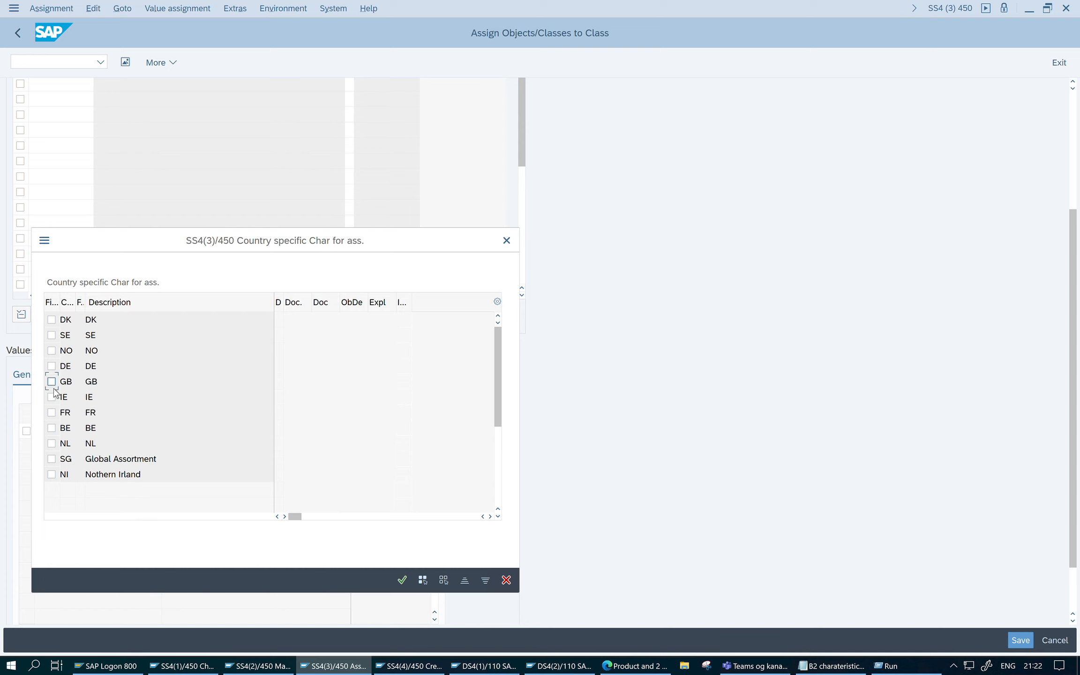
pyautogui.click(402, 580)
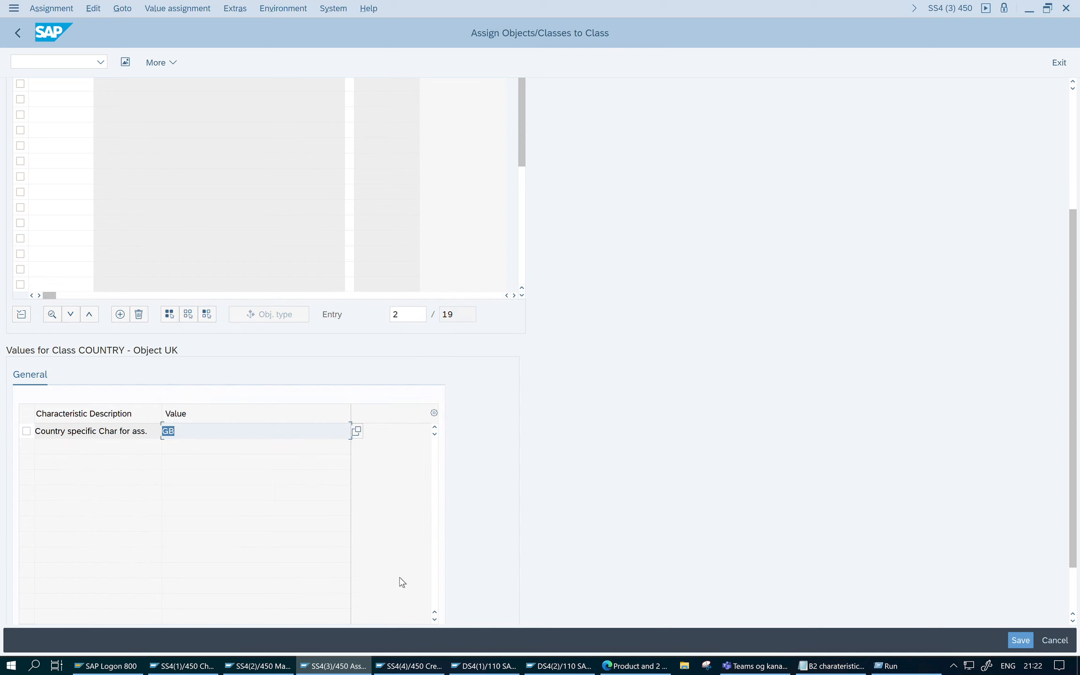
pyautogui.scroll(-3, 529, 457)
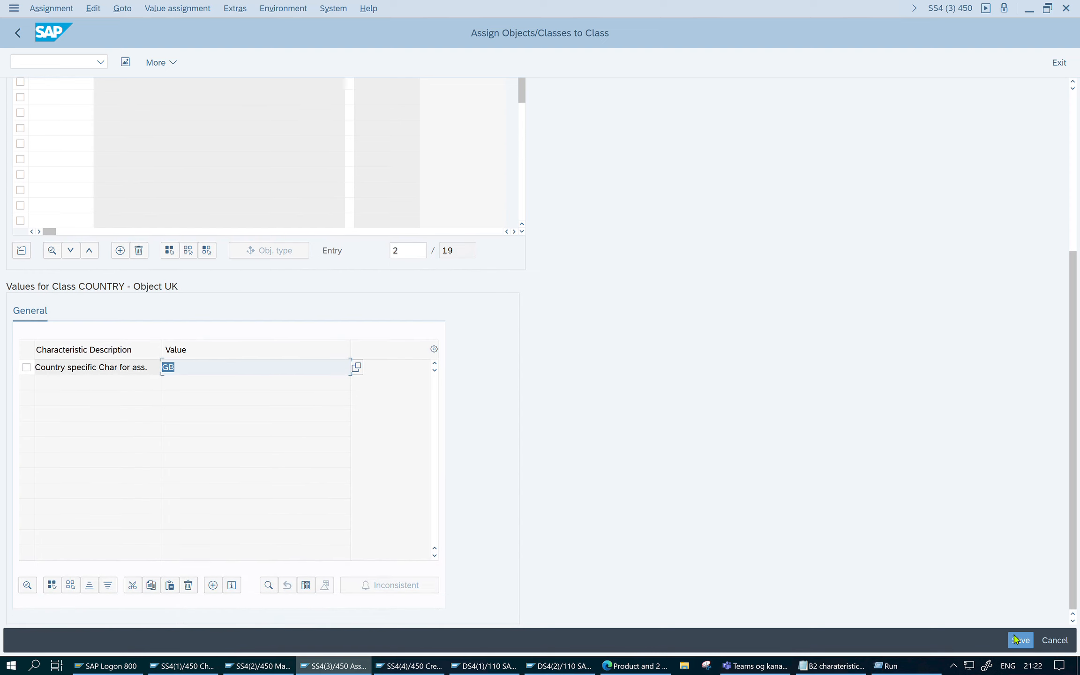
pyautogui.click(1022, 646)
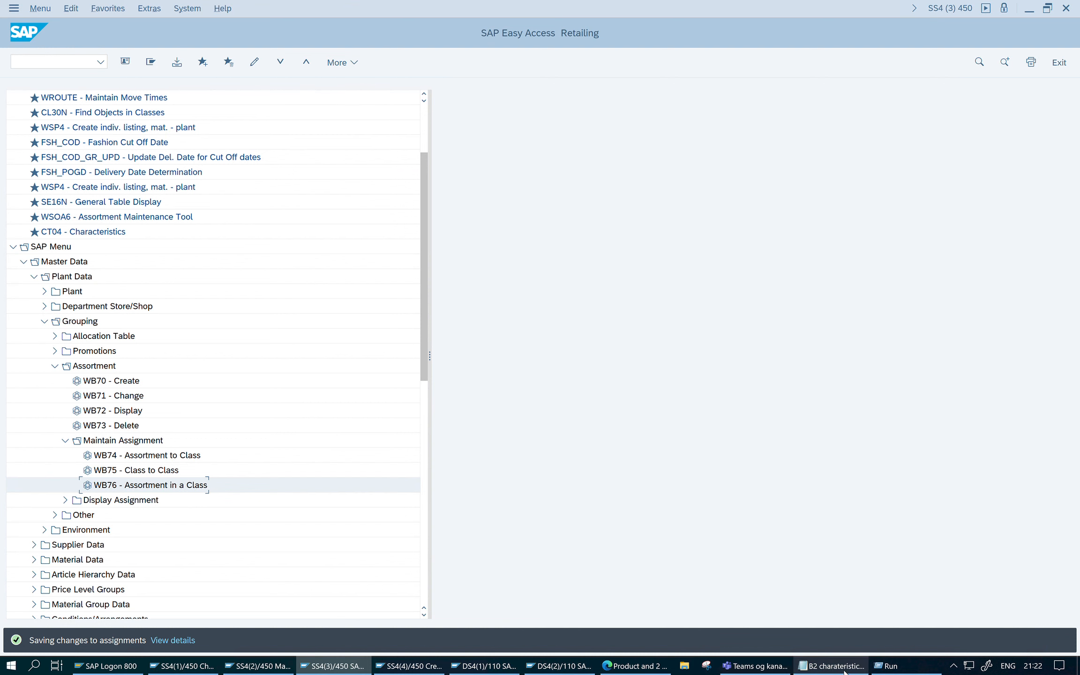
# - Check the procedure notes in Notepad, switch to the browser and open product 722's classification for editing
pyautogui.click(801, 664)
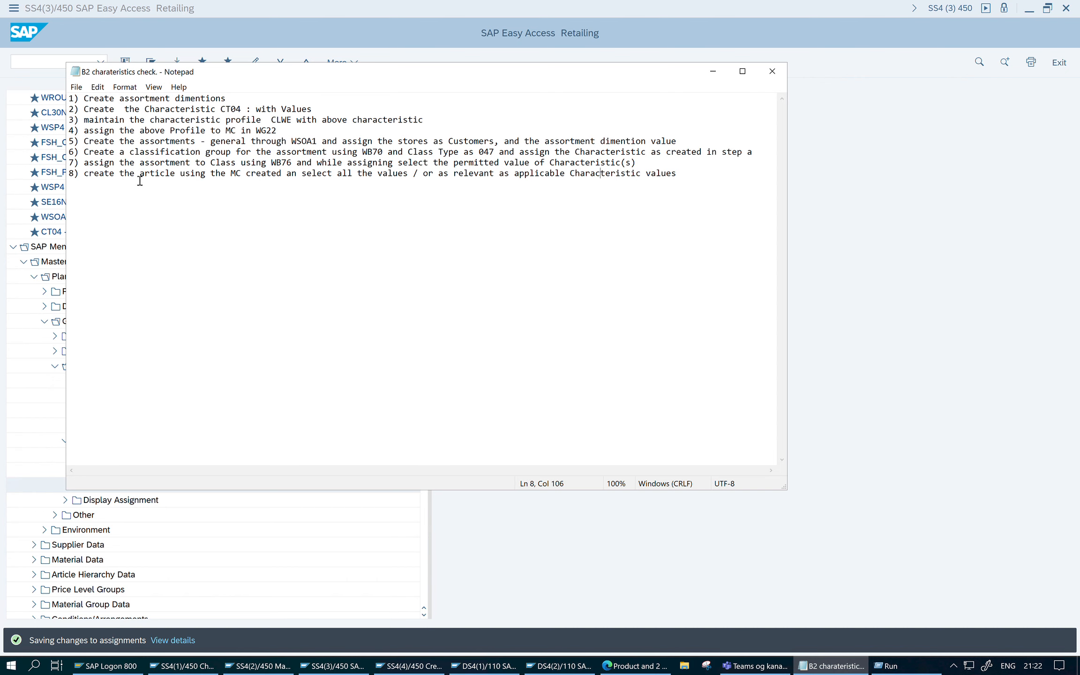
pyautogui.click(990, 378)
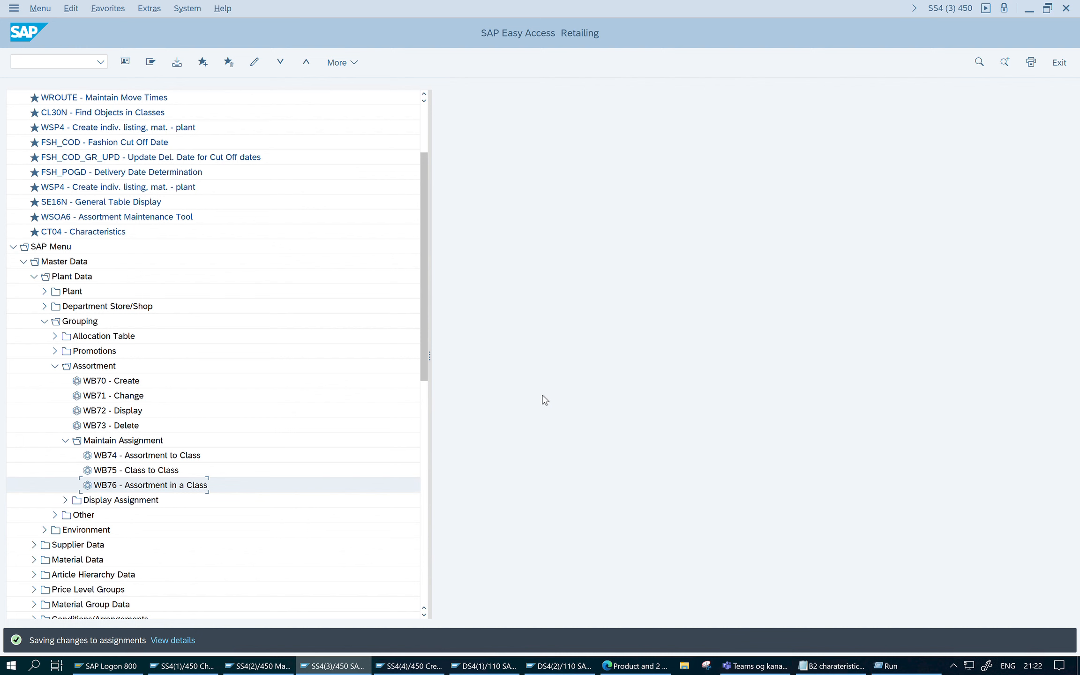
pyautogui.click(605, 664)
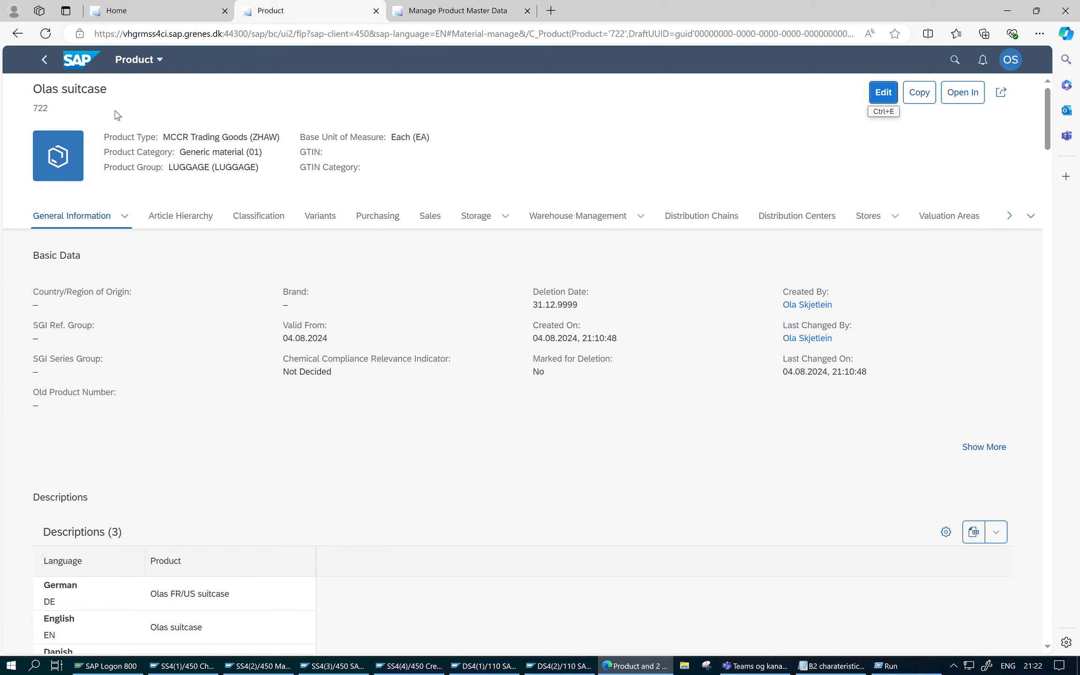
pyautogui.click(883, 92)
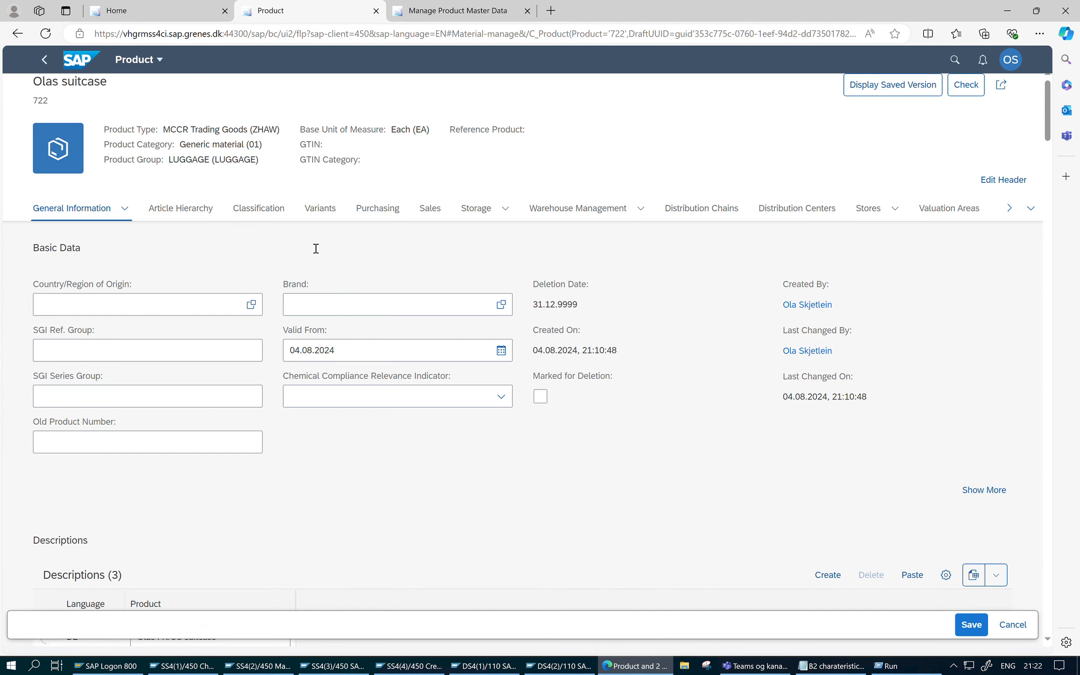
pyautogui.click(278, 223)
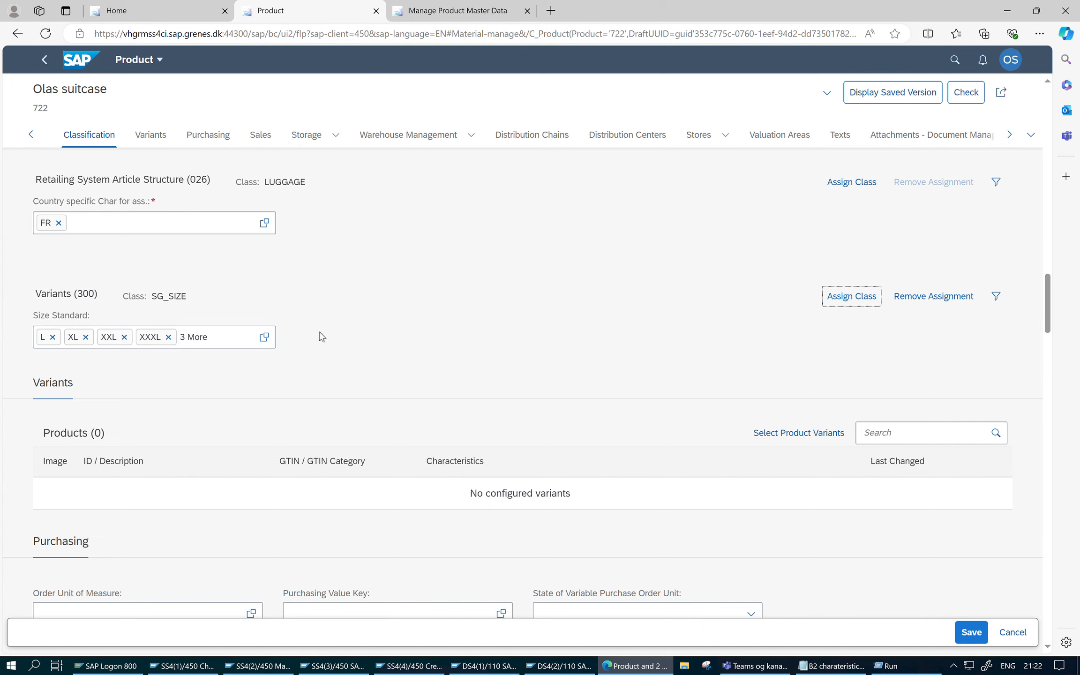
# - Replace FR with GB as product 722's country-specific characteristic in the LUGGAGE class and save the product
pyautogui.click(58, 223)
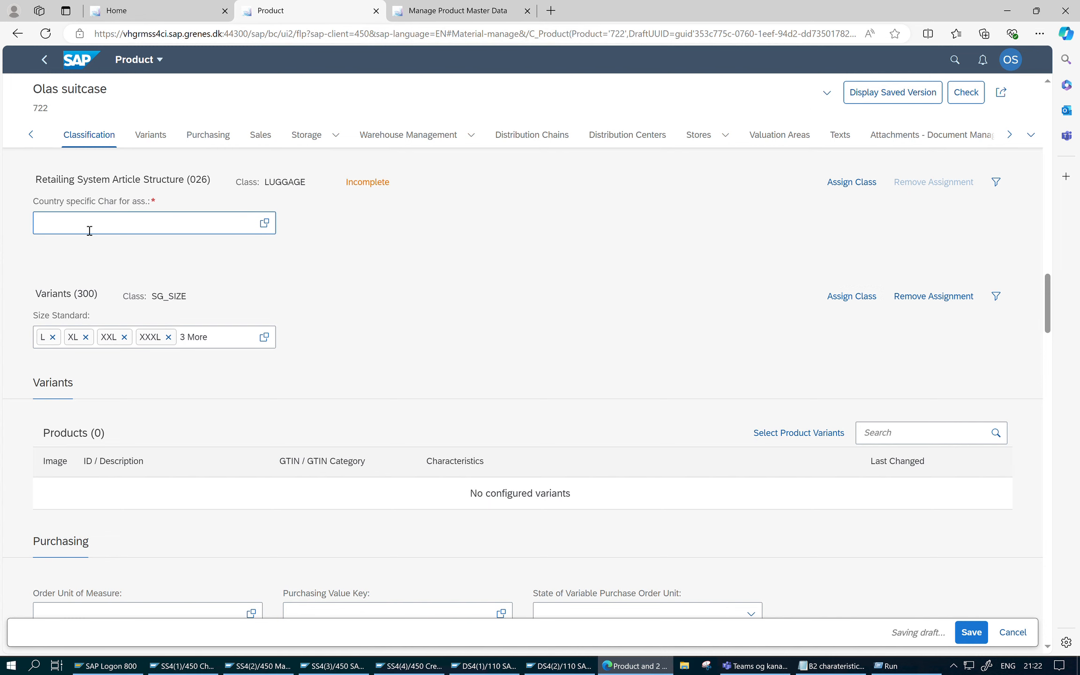
pyautogui.click(84, 228)
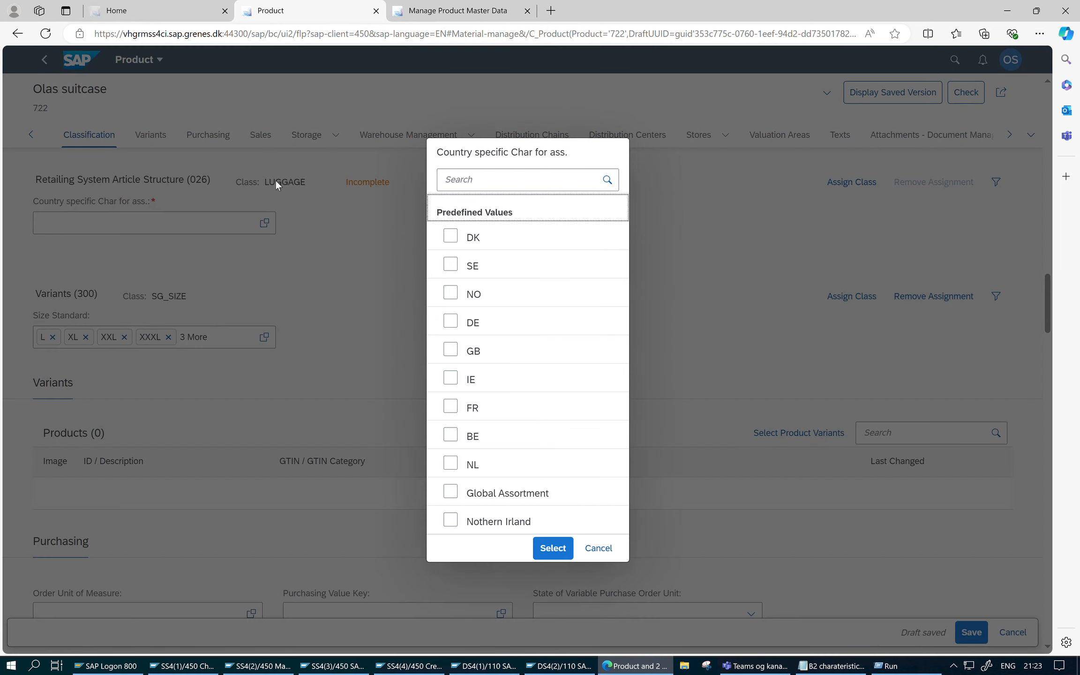
pyautogui.click(450, 349)
pyautogui.click(551, 562)
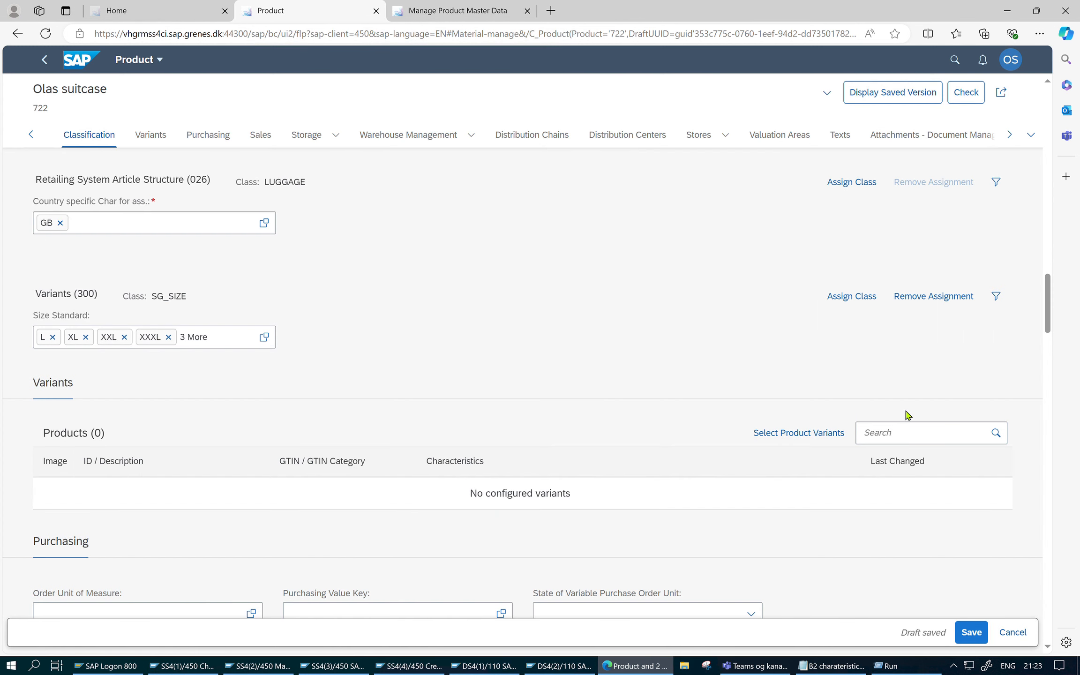
pyautogui.click(975, 631)
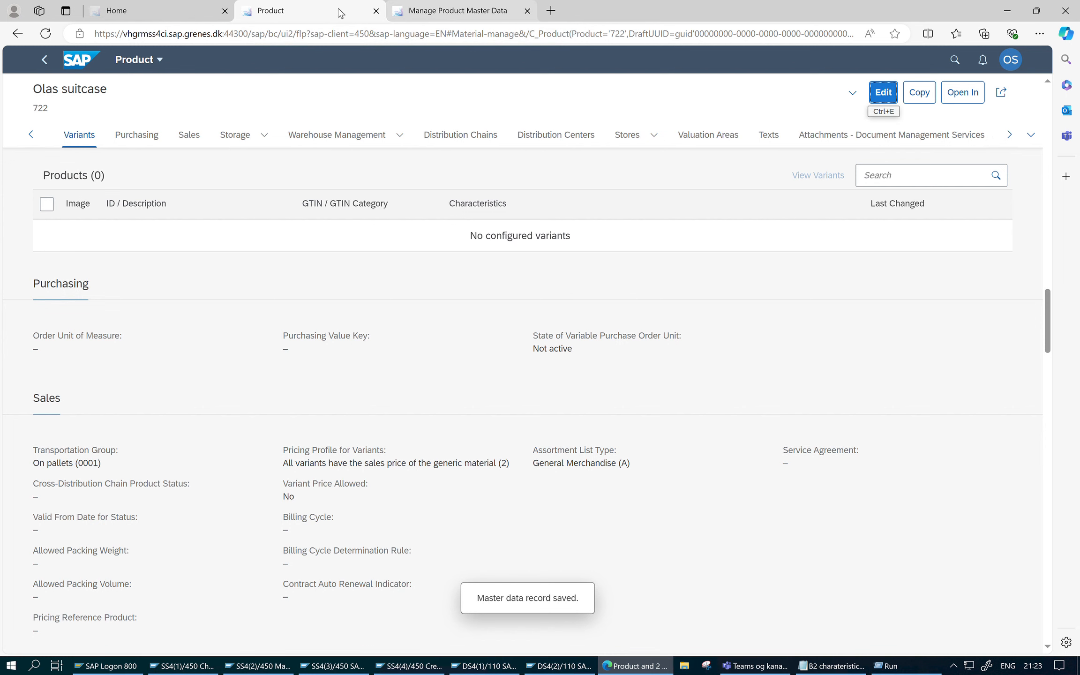
# - Open the List Product app from Article Master Data, load product 722 and simulate its listing without local assortments
pyautogui.click(154, 7)
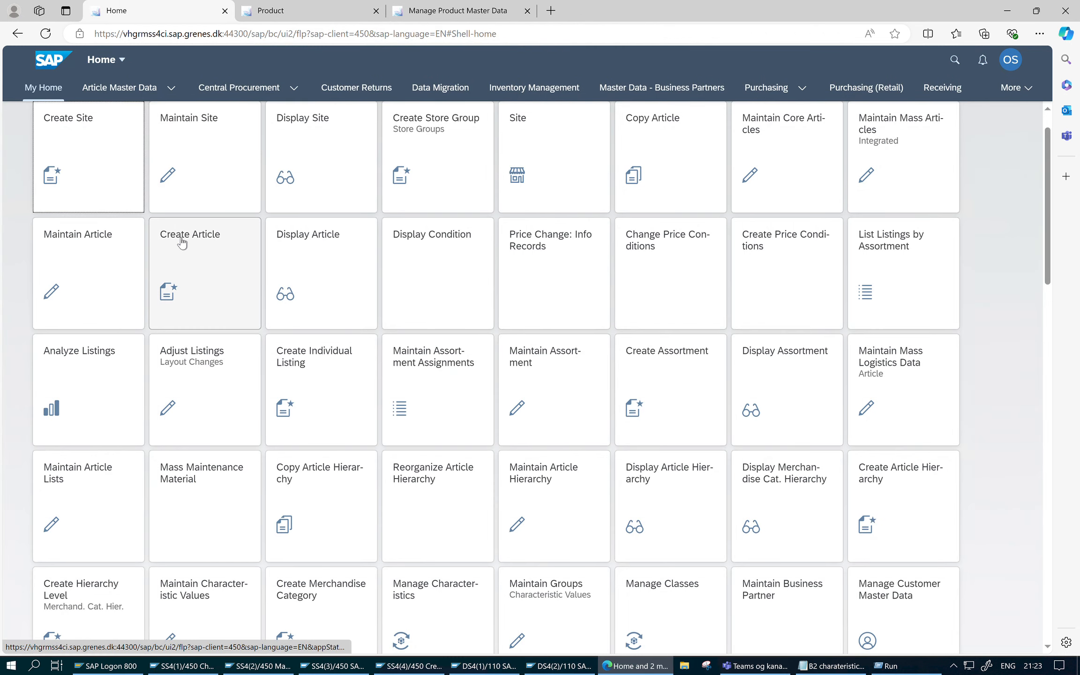
pyautogui.click(155, 89)
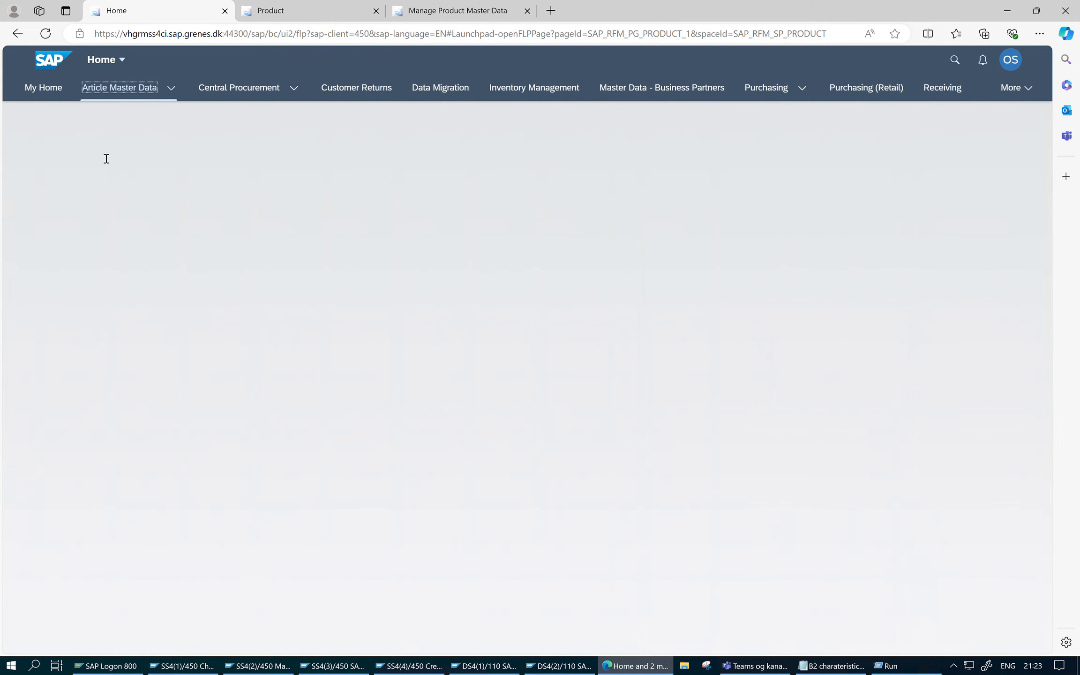
pyautogui.click(107, 351)
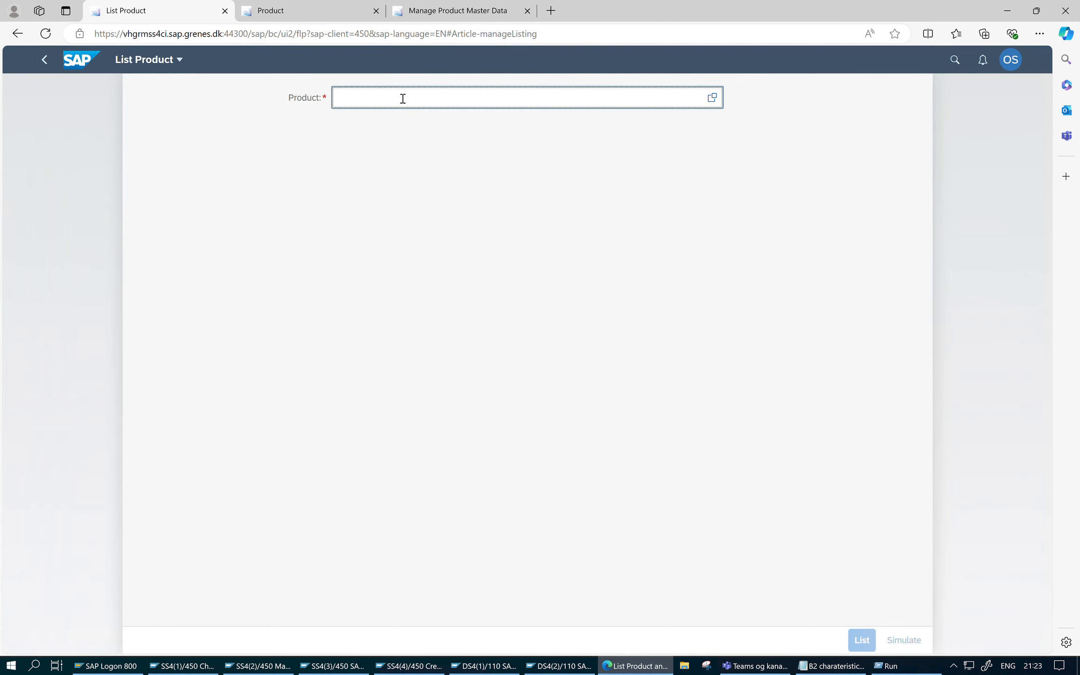
pyautogui.write('722')
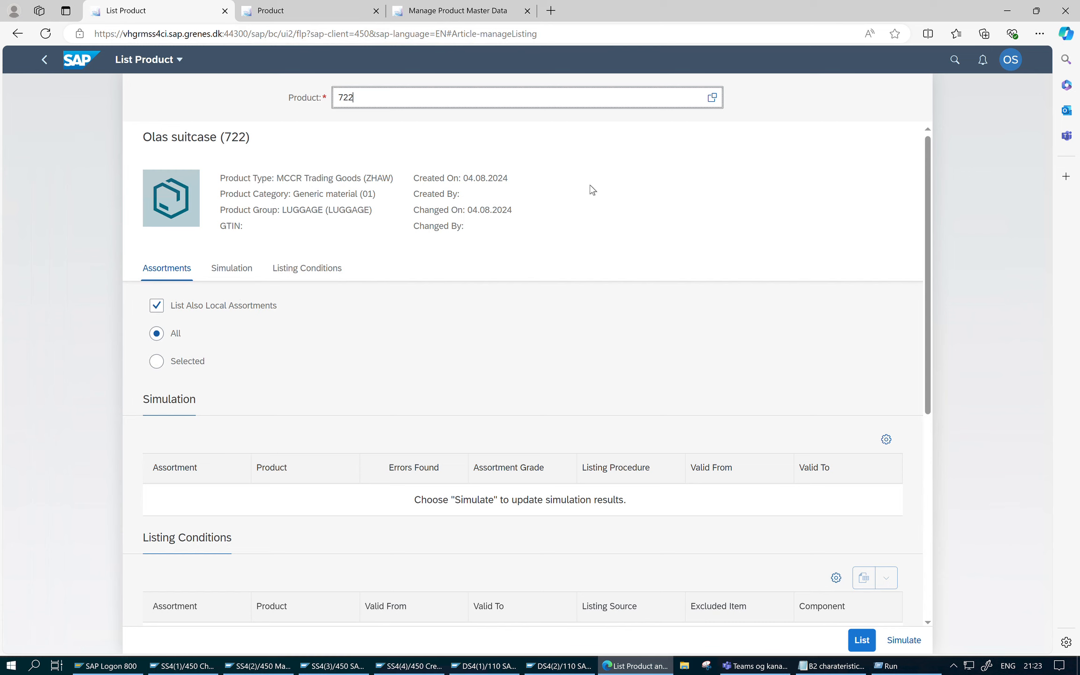
pyautogui.click(157, 306)
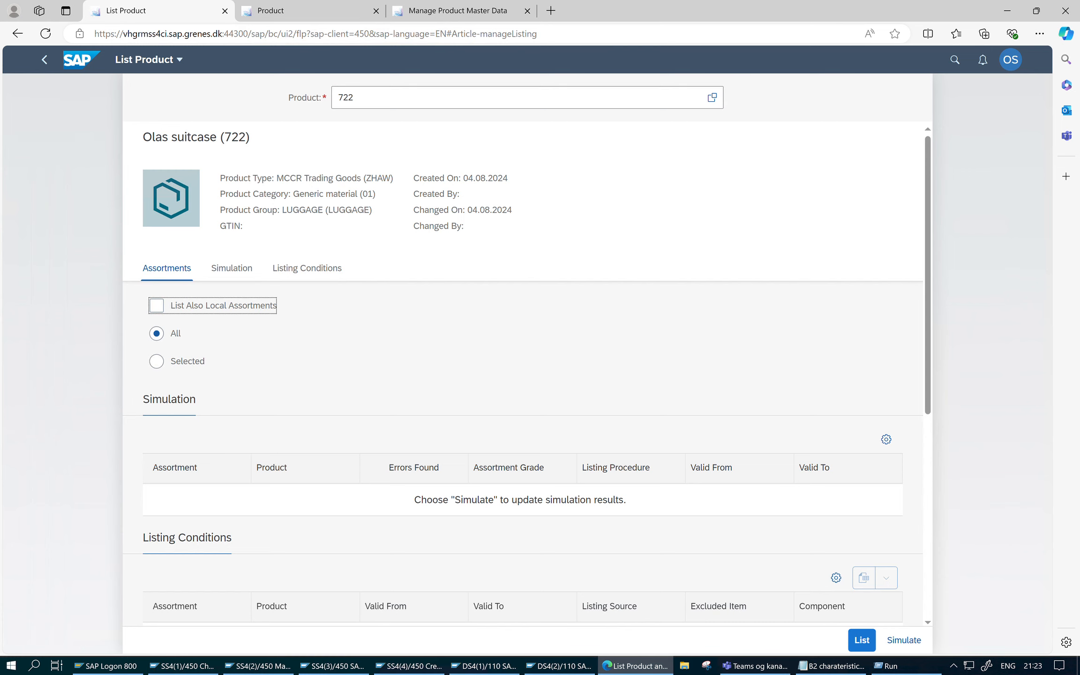
pyautogui.click(903, 640)
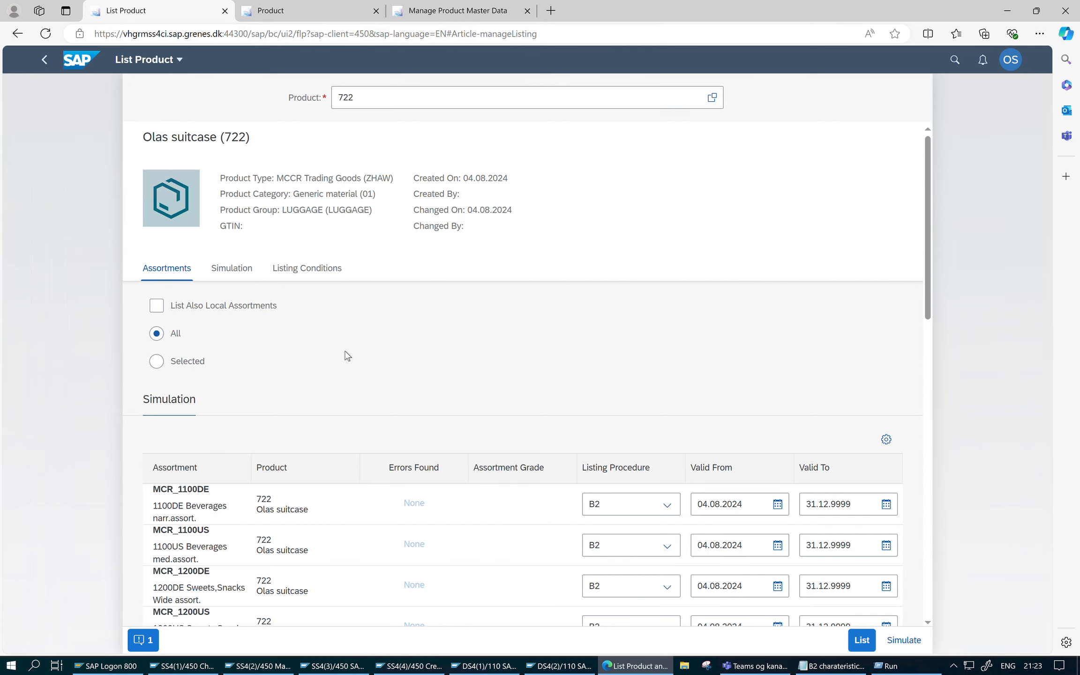
# - Load all the remaining simulation rows and examine the errors column for the UK, ZGERMANY and ZUSA assortments
pyautogui.scroll(-5, 451, 536)
pyautogui.scroll(-8, 464, 532)
pyautogui.scroll(4, 545, 375)
pyautogui.click(526, 384)
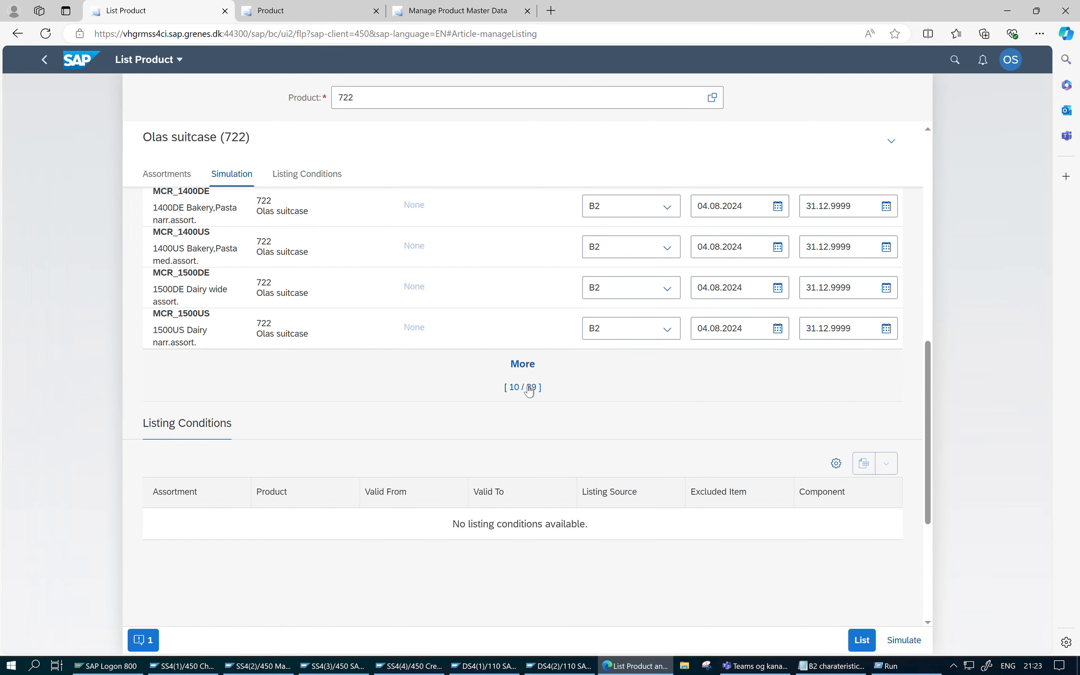
pyautogui.scroll(-10, 520, 422)
pyautogui.scroll(4, 529, 370)
pyautogui.click(527, 330)
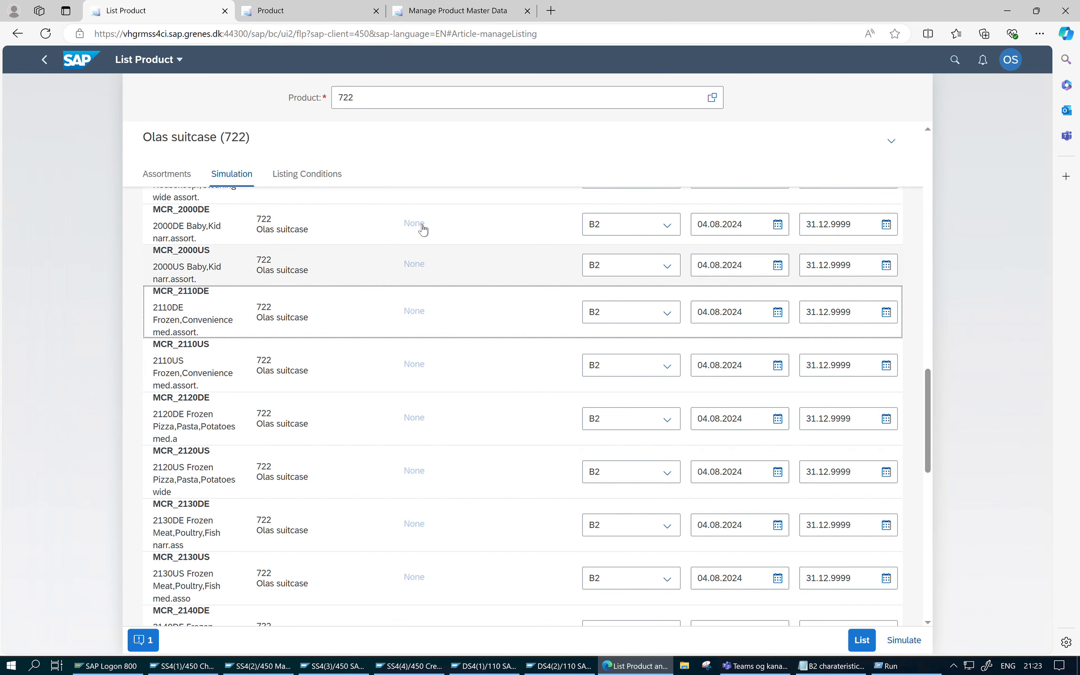
pyautogui.scroll(-7, 415, 420)
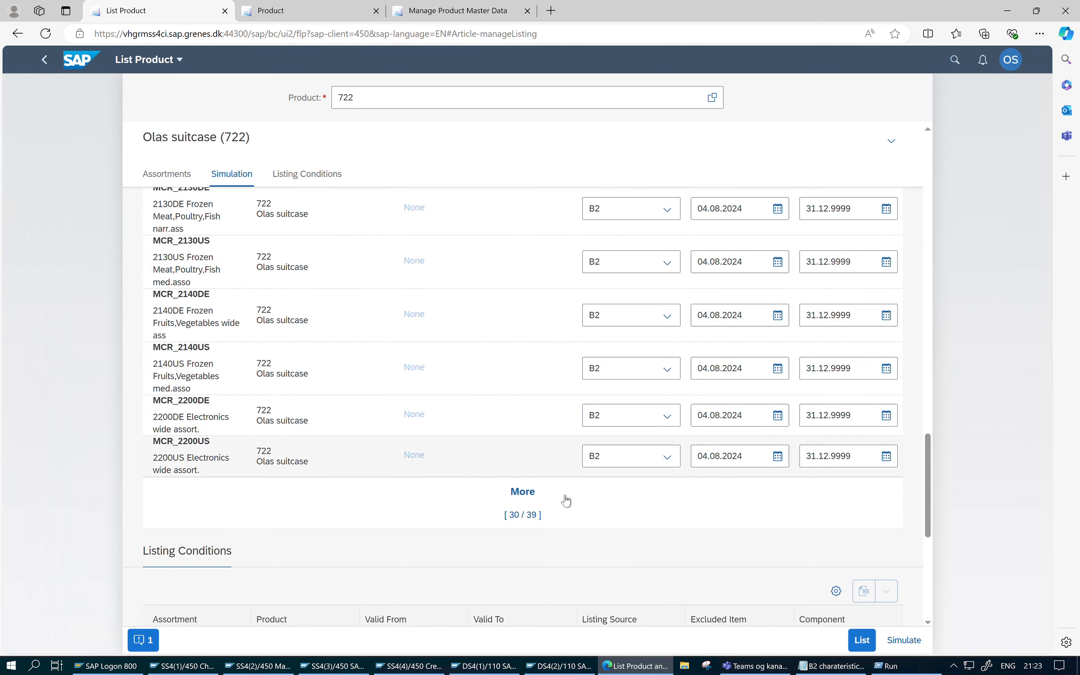
pyautogui.click(530, 520)
pyautogui.scroll(-8, 494, 439)
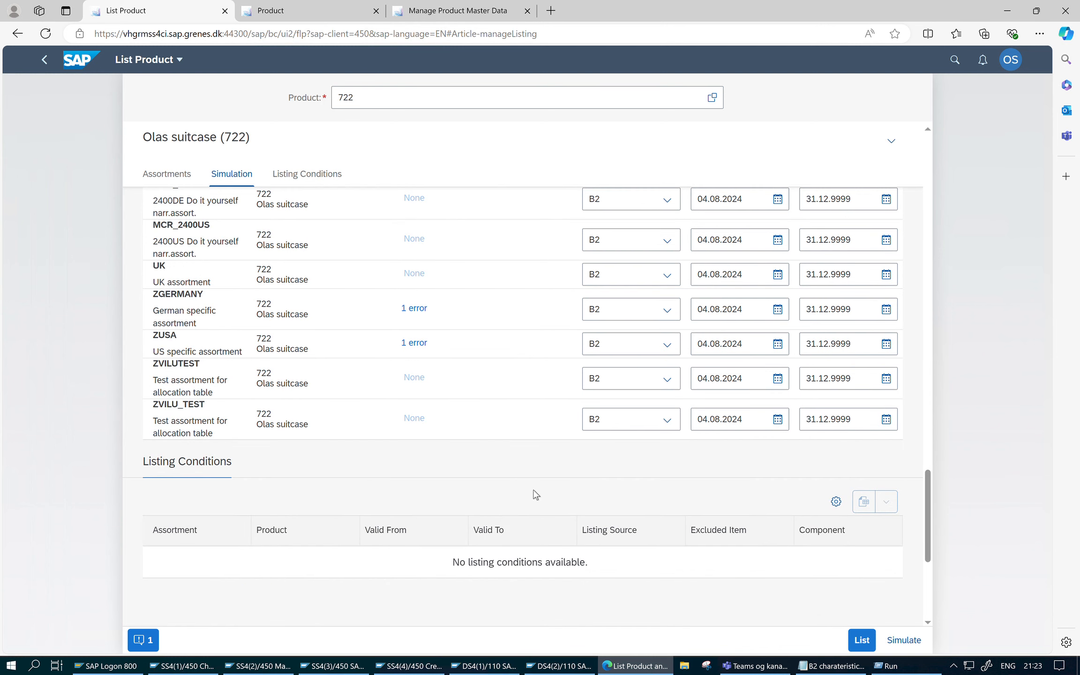
pyautogui.scroll(3, 449, 403)
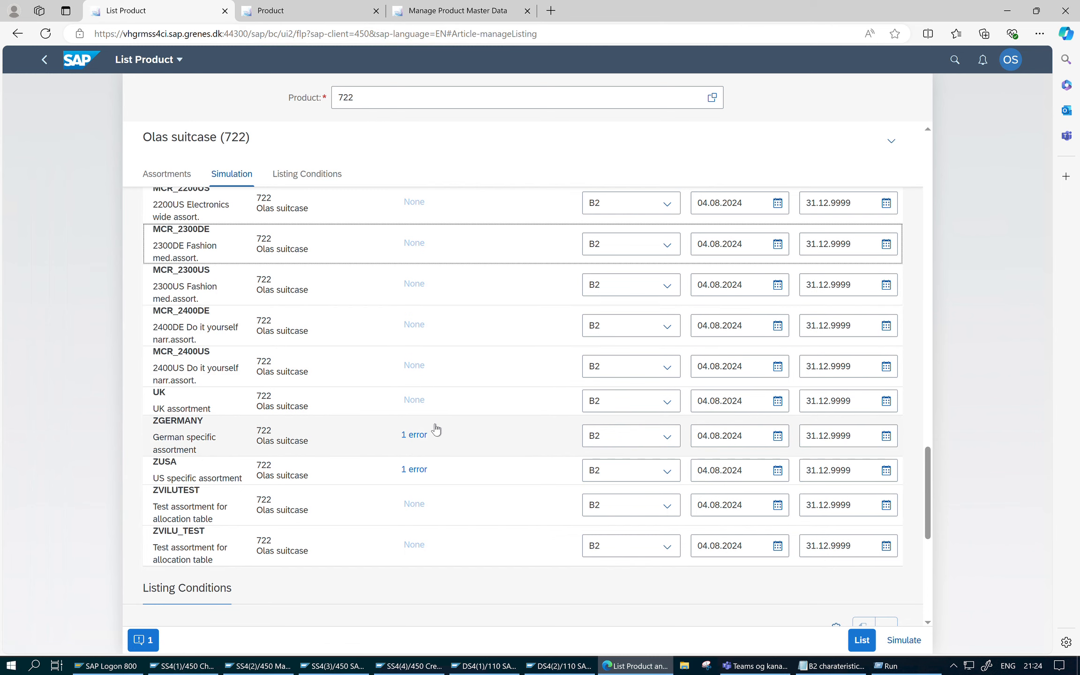
pyautogui.scroll(-2, 436, 428)
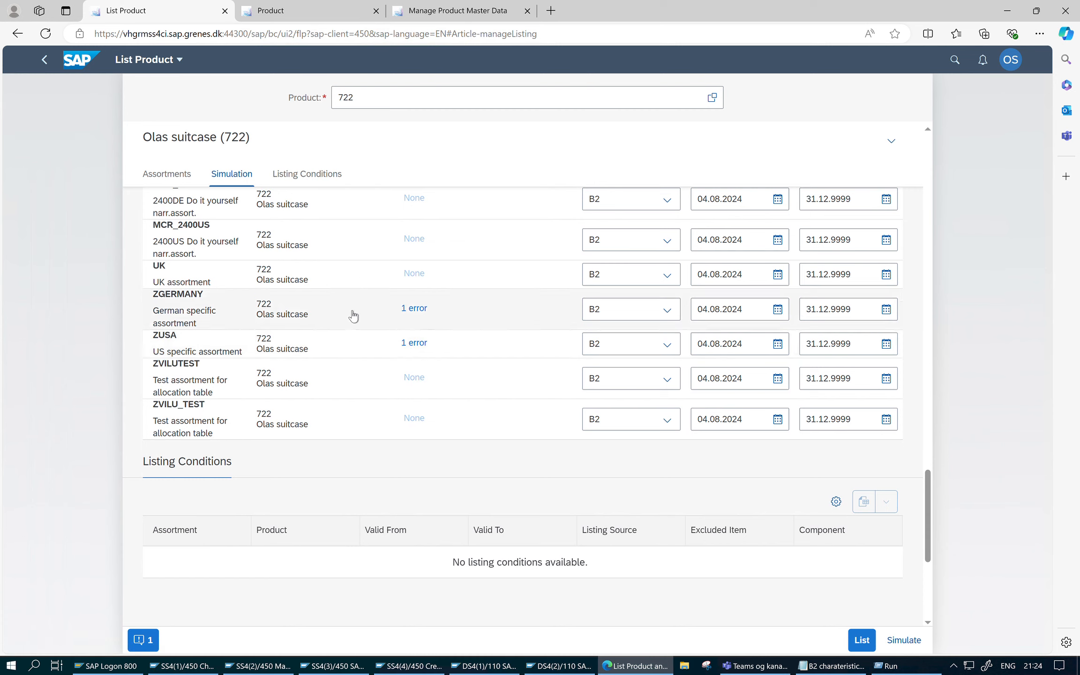
# - View the listing error details for the ZGERMANY and ZUSA assortments
pyautogui.click(425, 311)
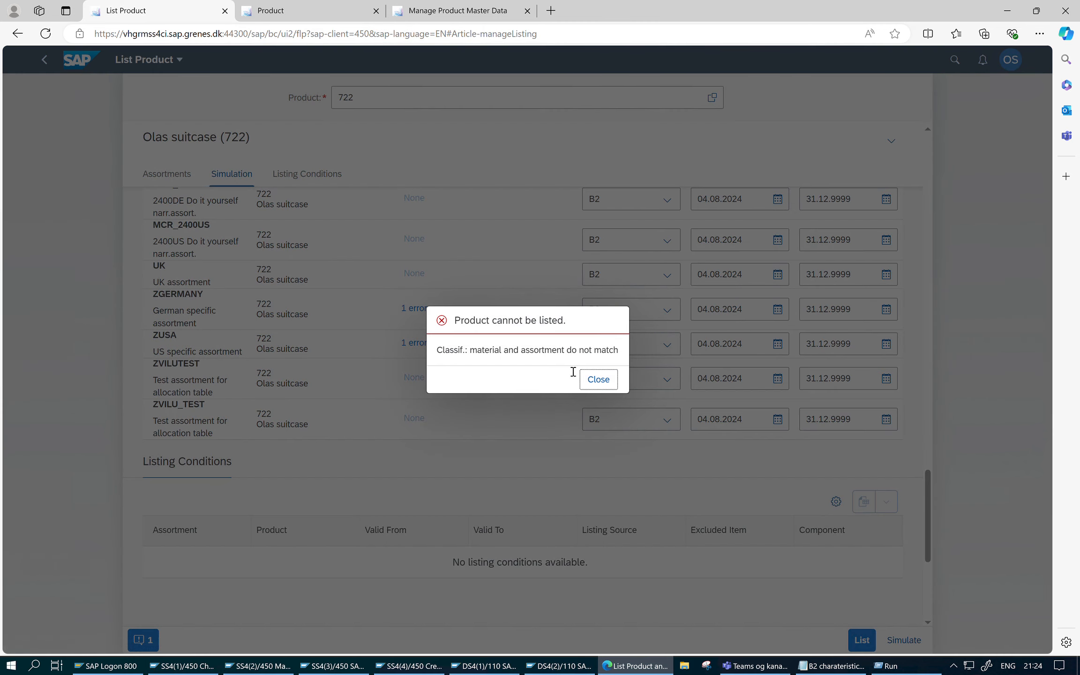
pyautogui.click(599, 380)
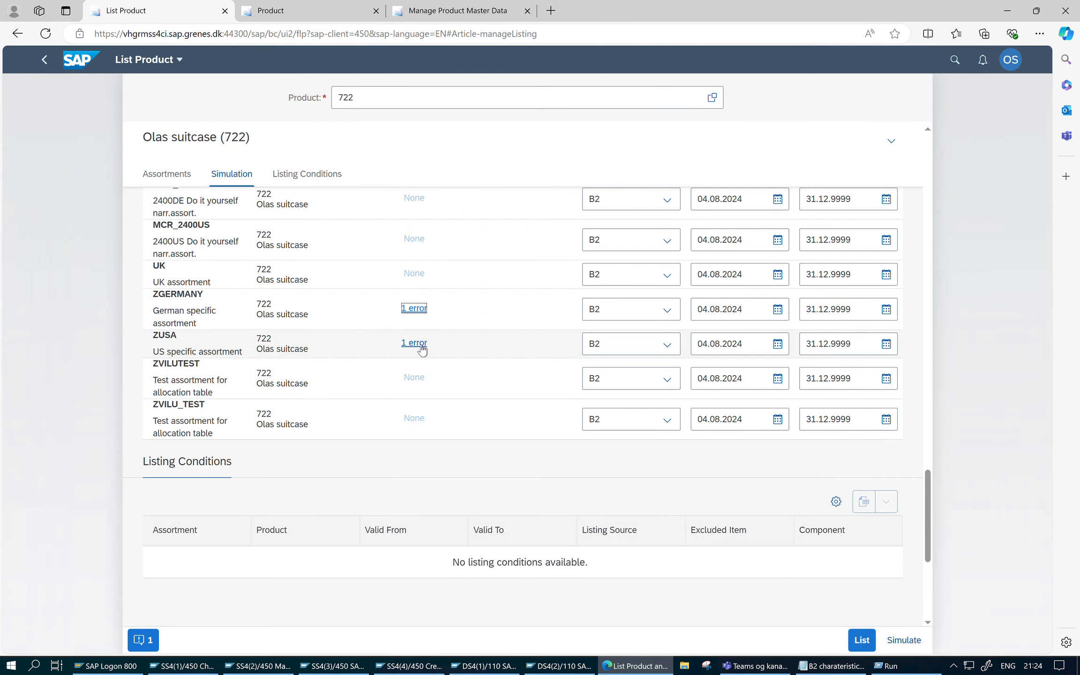
pyautogui.click(420, 347)
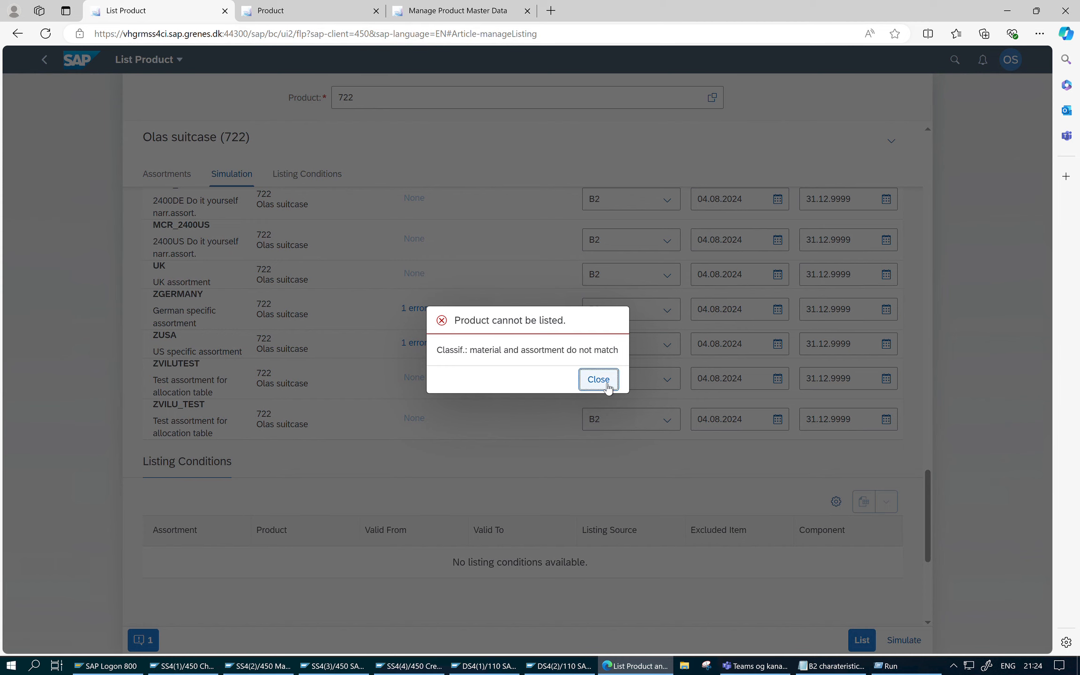
pyautogui.click(586, 383)
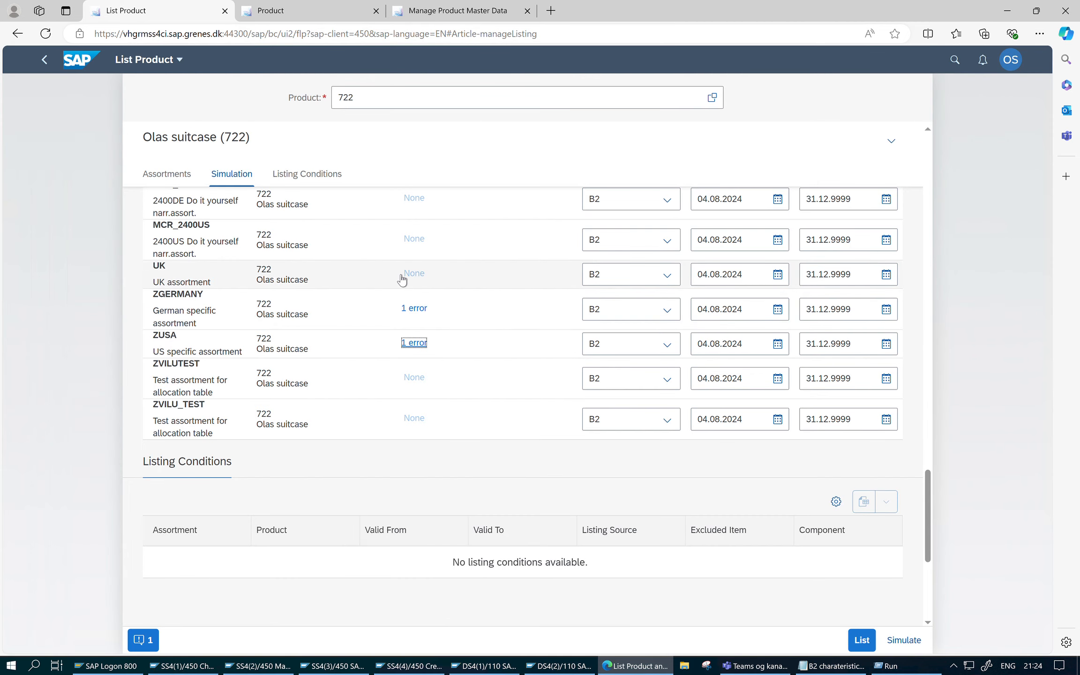